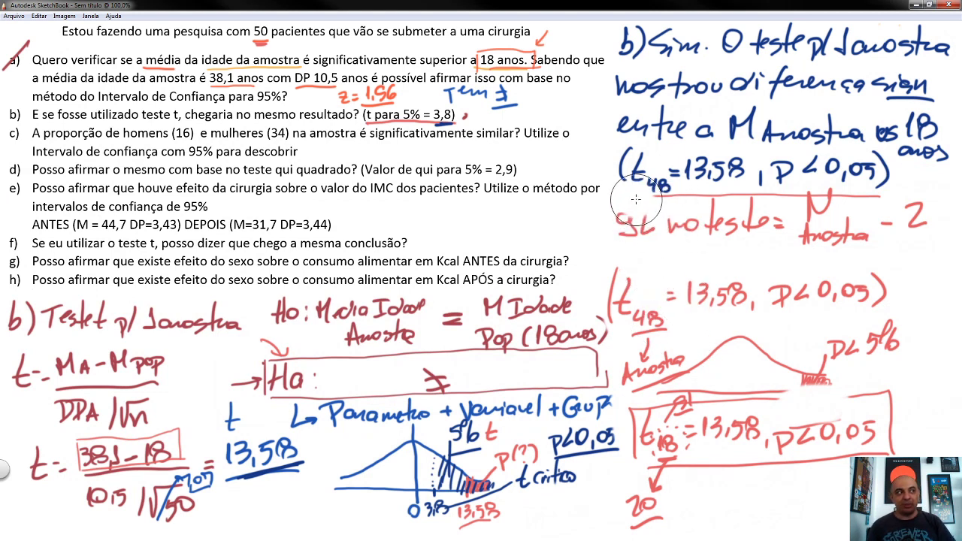
# Undo the last strokes and draw a red curved arrow from the t48 result up to the line "entre a M Amostra"
pyautogui.hotkey('ctrl', 'z')
pyautogui.hotkey('ctrl', 'z')
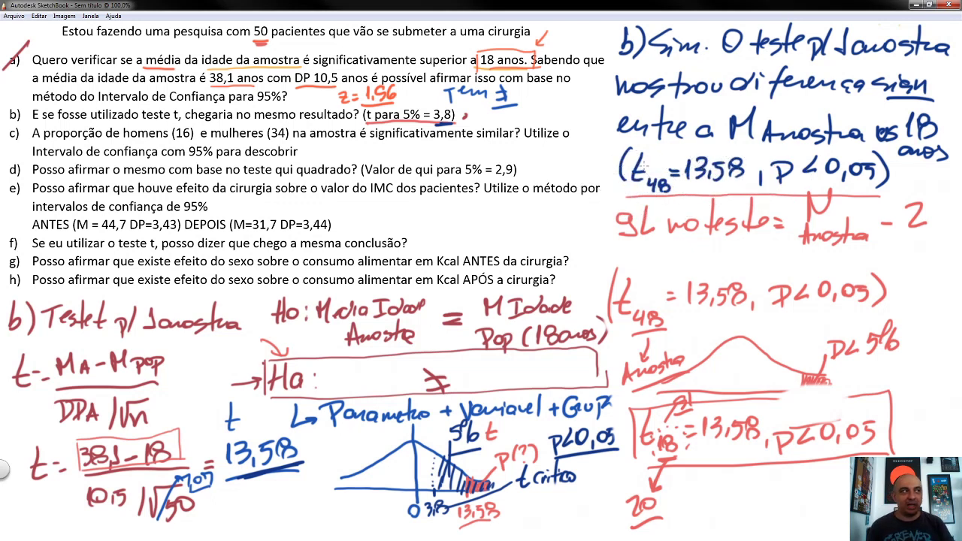
pyautogui.moveTo(612, 168)
pyautogui.mouseDown()
pyautogui.moveTo(575, 160)
pyautogui.moveTo(602, 114)
pyautogui.mouseUp()
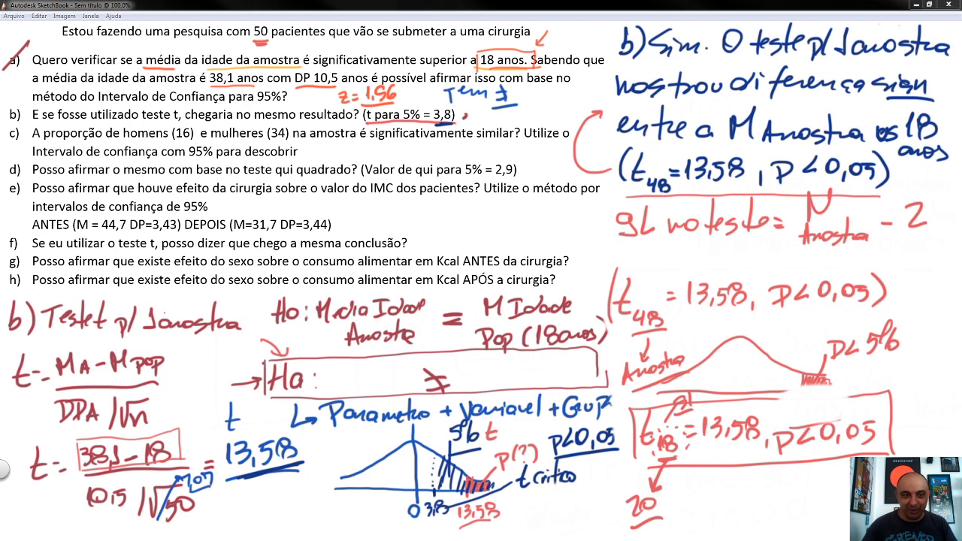
# Switch to jamovi, widen the data area and set the measure type of the Idade variable to Continuous
pyautogui.hotkey('alt', 'Tab')
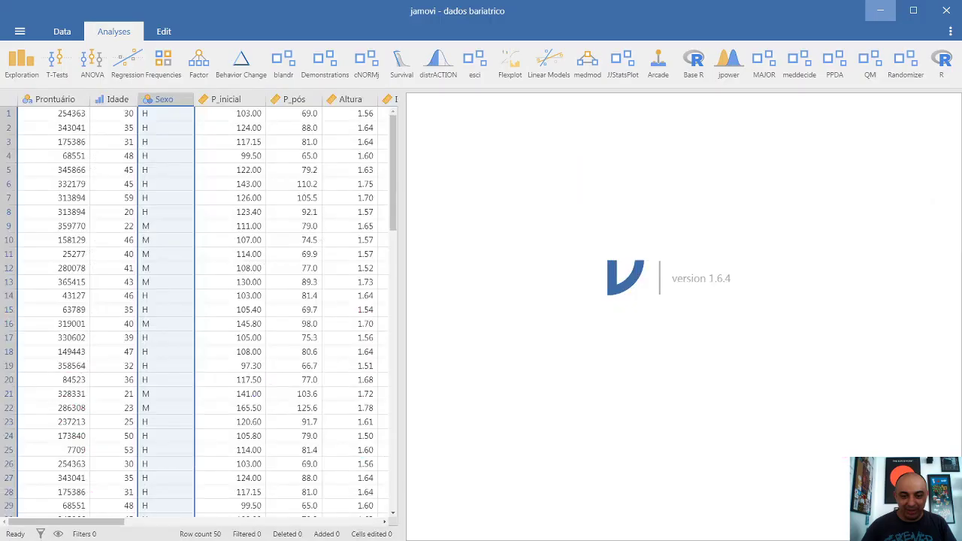
pyautogui.moveTo(399, 140); pyautogui.dragTo(516, 140)
pyautogui.doubleClick(115, 99)
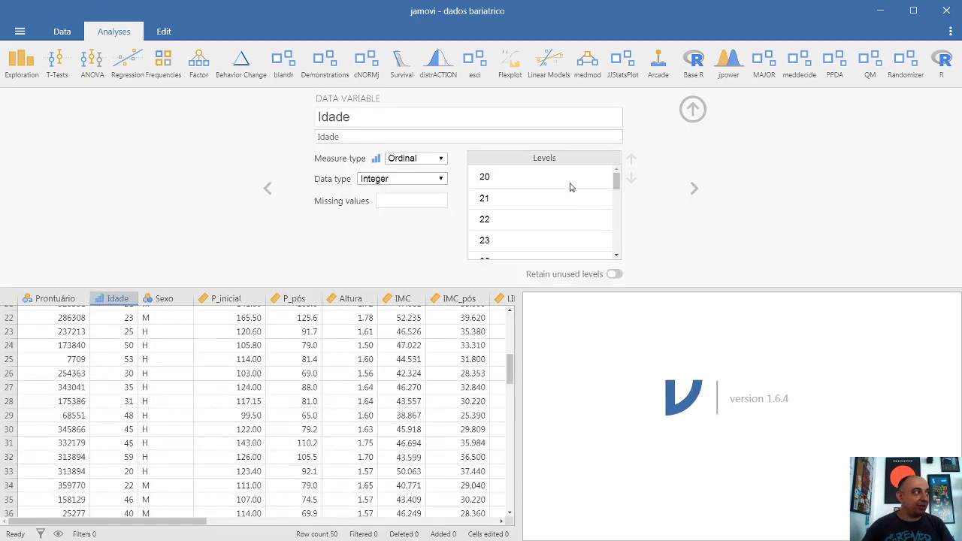
pyautogui.click(424, 158)
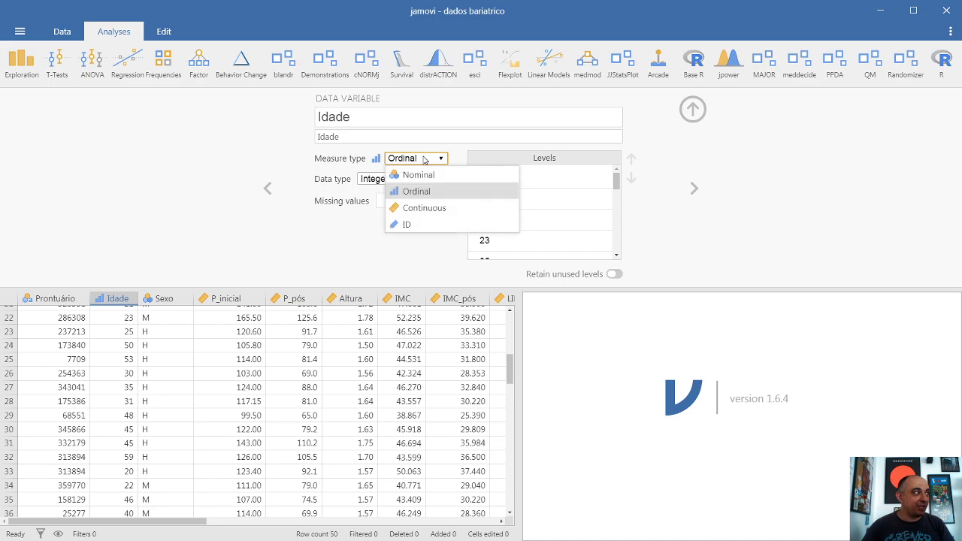
pyautogui.click(421, 208)
pyautogui.click(692, 109)
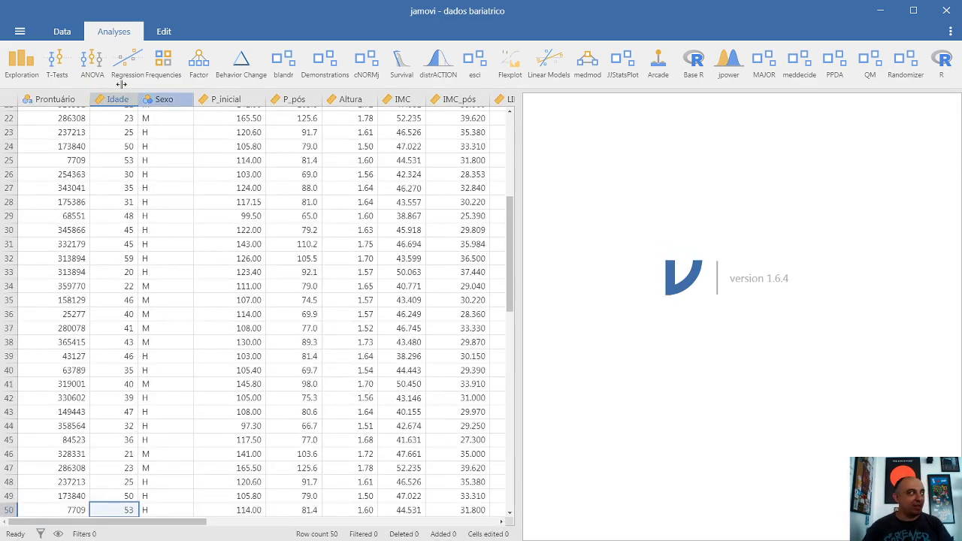
# Create a One Sample T-Test with Idade as the dependent variable
pyautogui.click(58, 65)
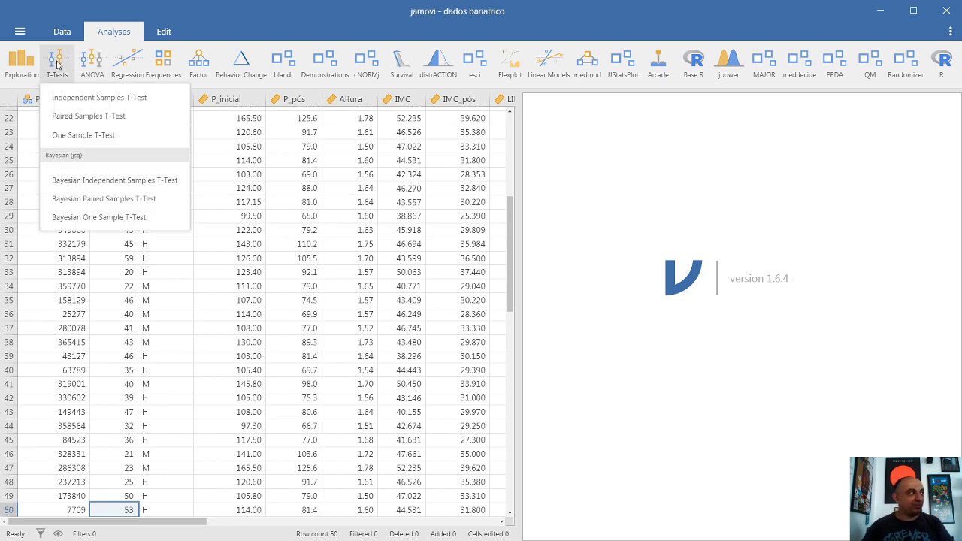
pyautogui.click(89, 135)
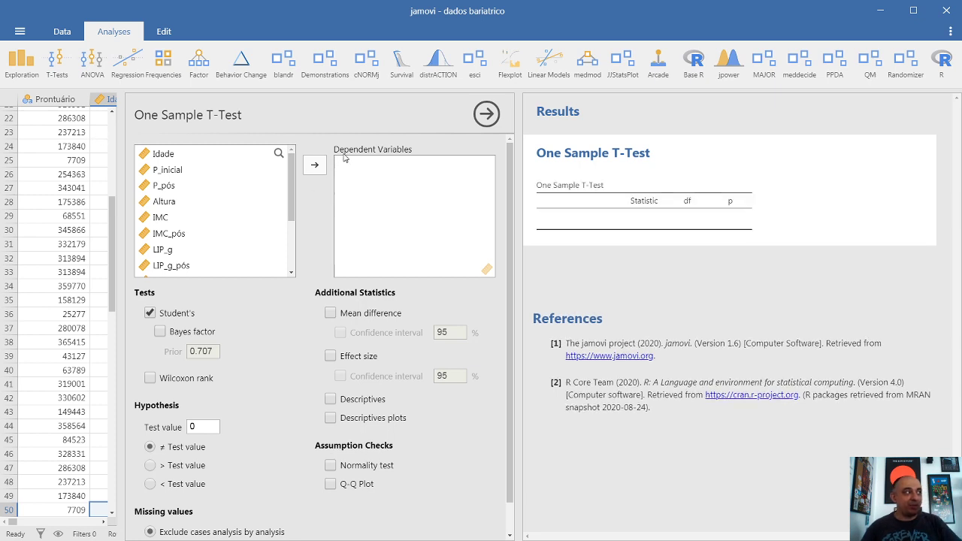
pyautogui.click(170, 159)
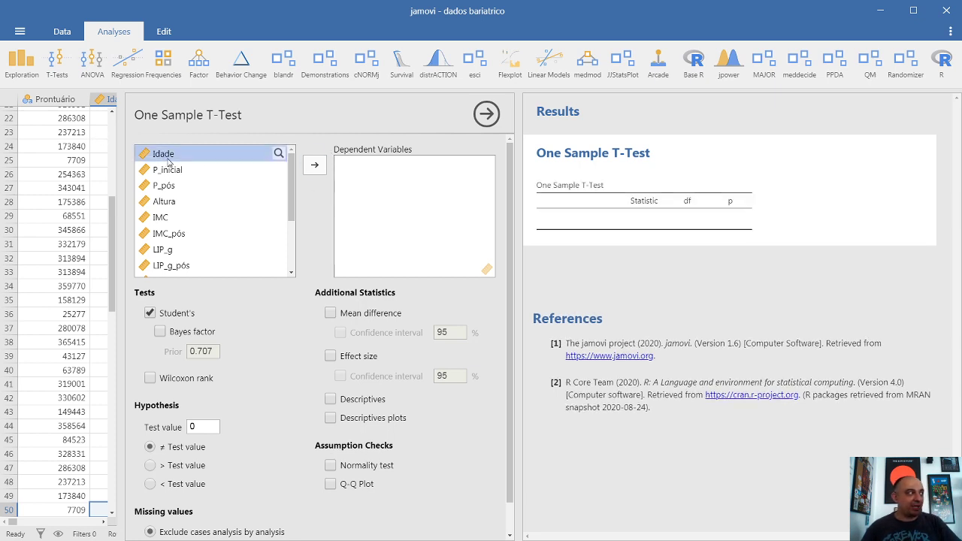
pyautogui.click(315, 166)
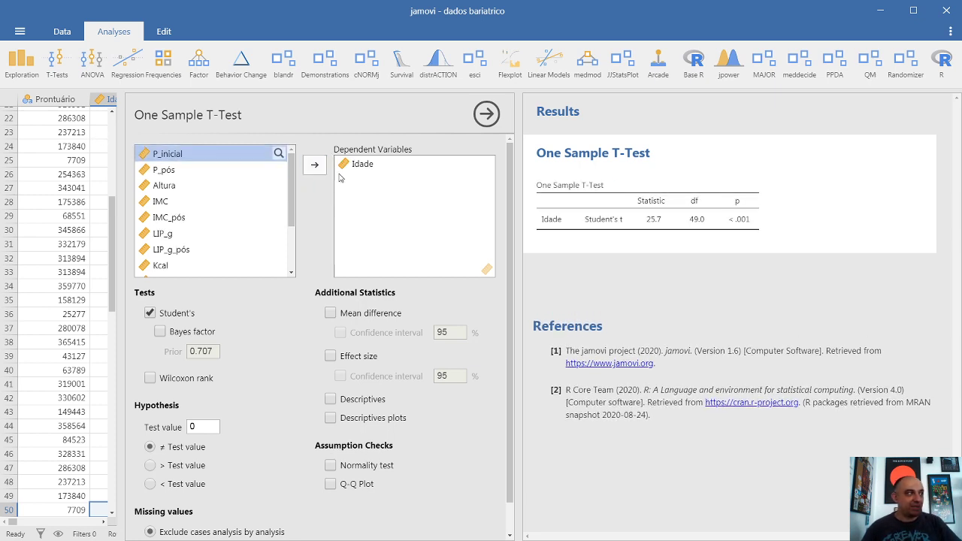
# Set the hypothesis test value of the One Sample T-Test to 18
pyautogui.click(201, 430)
pyautogui.scroll(-1, 201, 420)
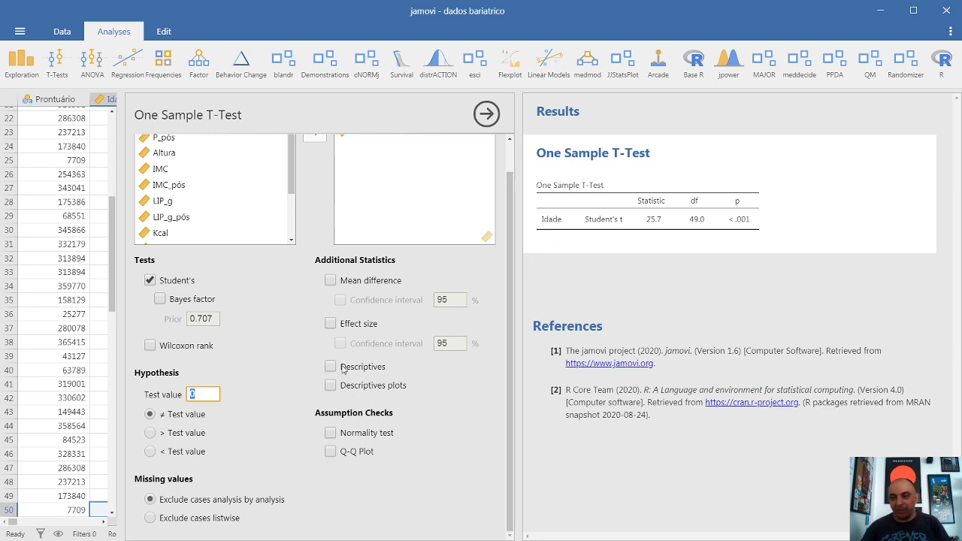
pyautogui.write('18')
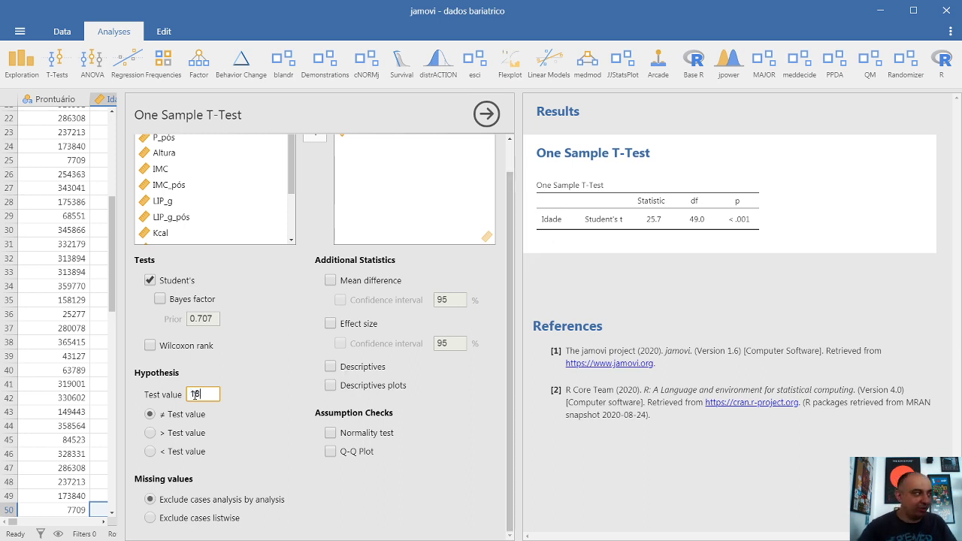
pyautogui.click(237, 393)
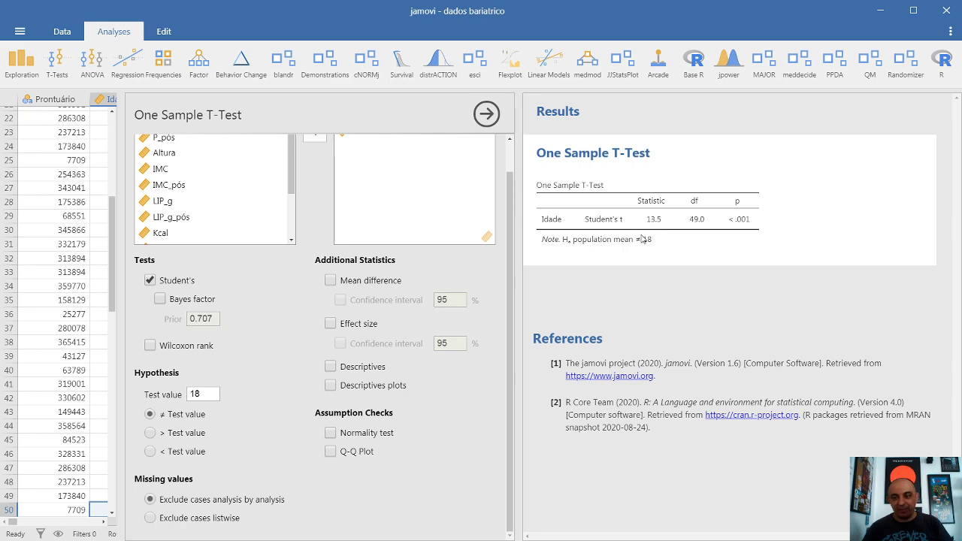
# Compare the One Sample T-Test result for Idade with the handwritten answer in SketchBook and review the test's settings in jamovi
pyautogui.click(879, 12)
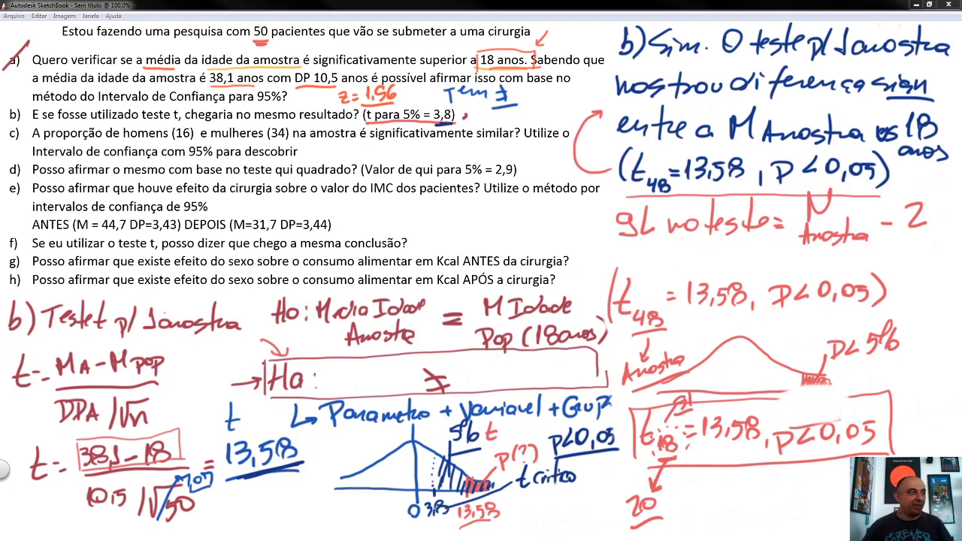
pyautogui.hotkey('alt', 'Tab')
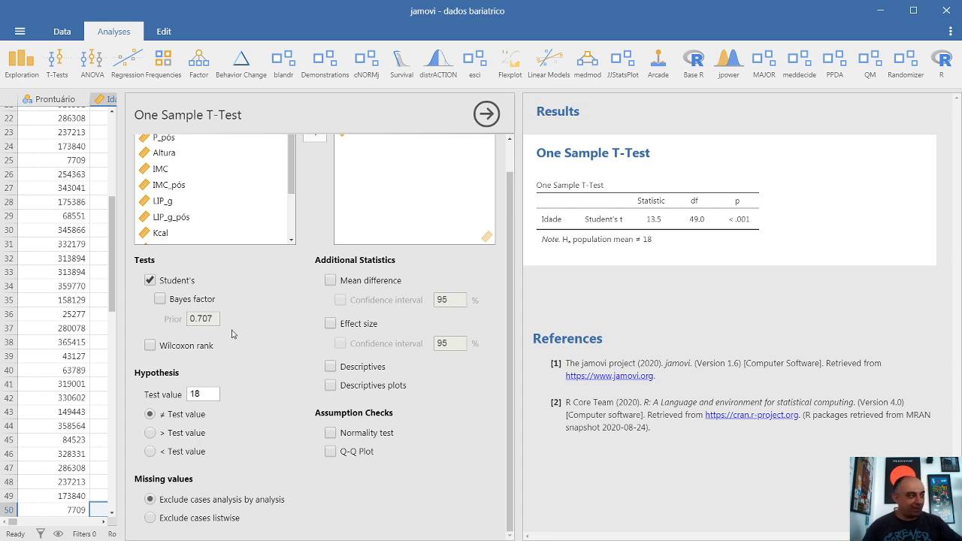
pyautogui.scroll(1, 231, 334)
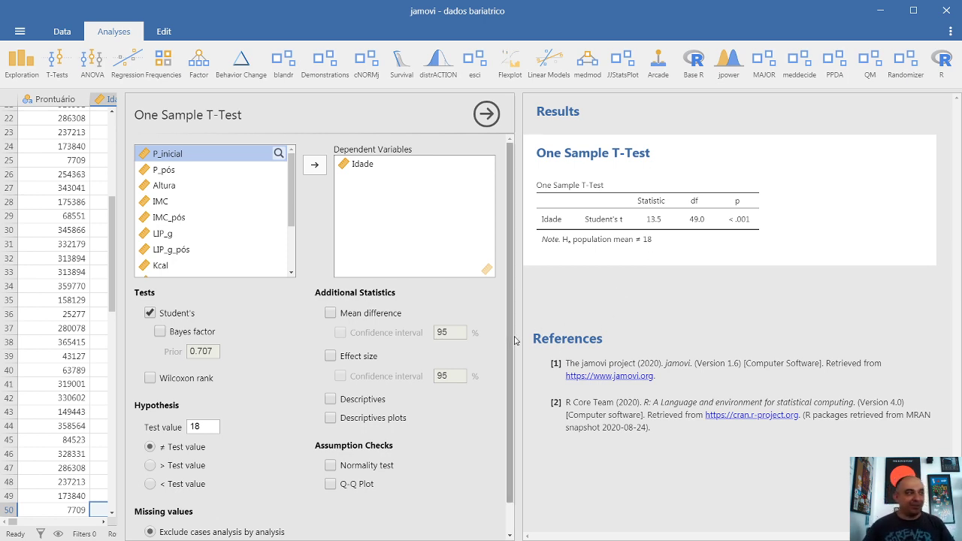
pyautogui.scroll(-1, 511, 344)
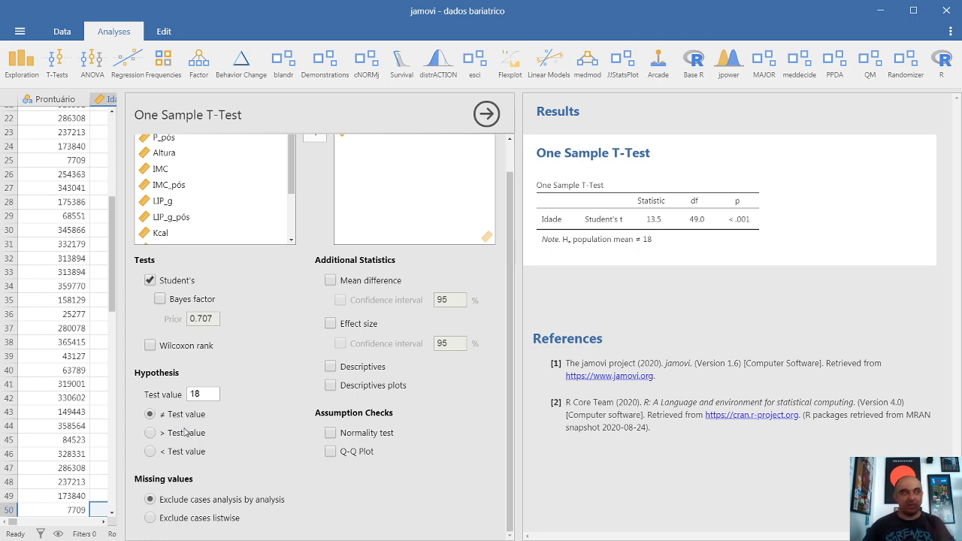
# Switch to SketchBook, shade both tails of the t curve in red and label the left tail -13,58
pyautogui.click(882, 15)
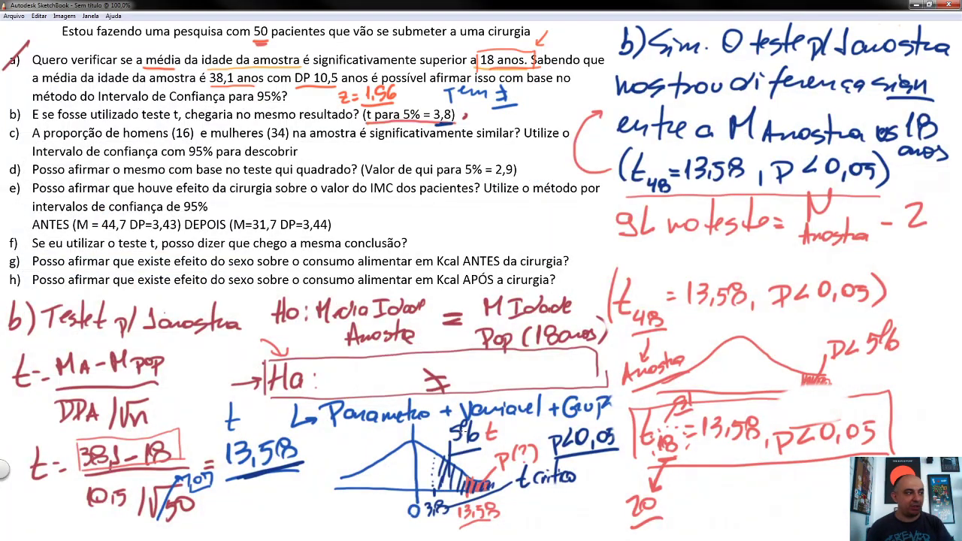
pyautogui.moveTo(478, 481)
pyautogui.mouseDown()
pyautogui.moveTo(465, 479)
pyautogui.moveTo(462, 495)
pyautogui.moveTo(481, 480)
pyautogui.moveTo(493, 487)
pyautogui.moveTo(482, 484)
pyautogui.mouseUp()
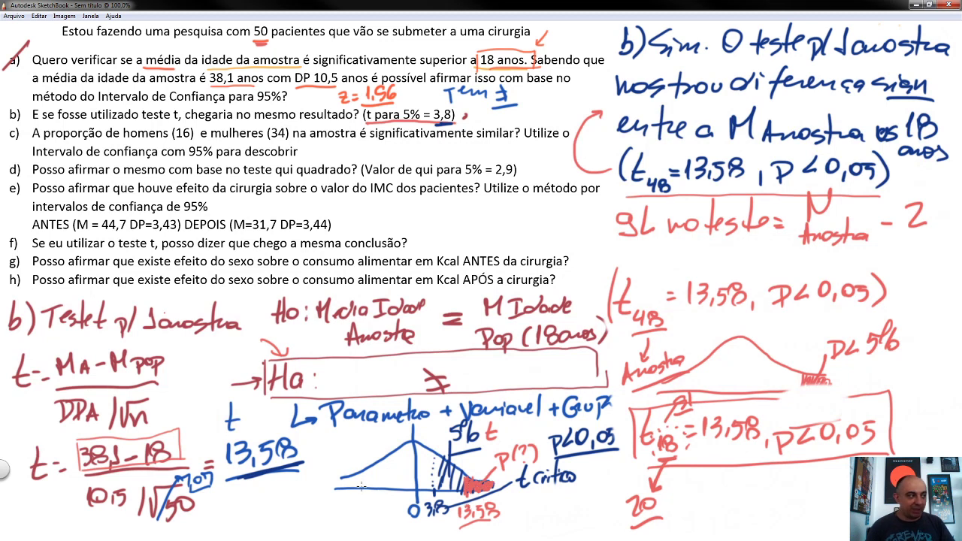
pyautogui.moveTo(359, 484)
pyautogui.mouseDown()
pyautogui.moveTo(358, 511)
pyautogui.moveTo(381, 493)
pyautogui.moveTo(388, 501)
pyautogui.moveTo(360, 480)
pyautogui.moveTo(336, 484)
pyautogui.mouseUp()
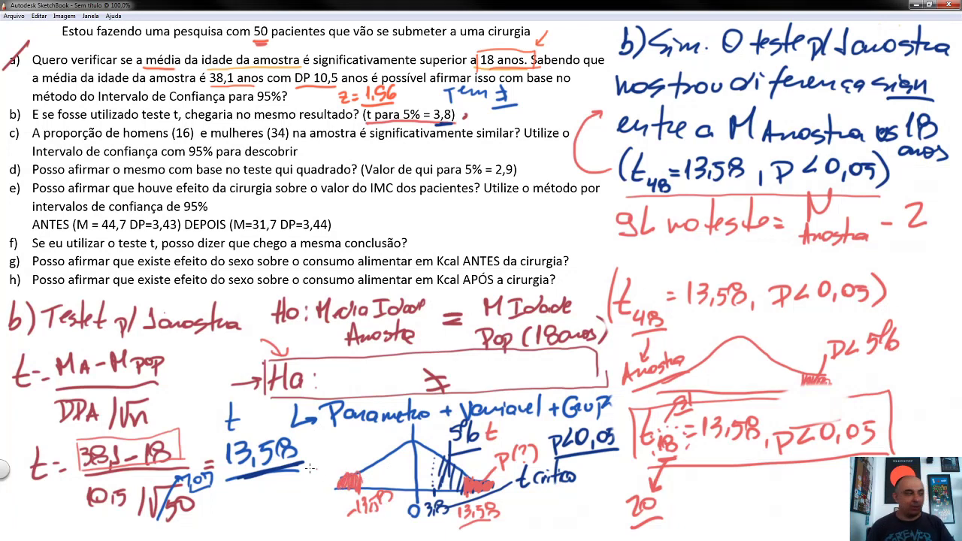
# Write "bicaudal" and "A ≠ B" in red below the 13,58 t value
pyautogui.moveTo(225, 490)
pyautogui.mouseDown()
pyautogui.moveTo(251, 493)
pyautogui.moveTo(282, 492)
pyautogui.moveTo(305, 476)
pyautogui.mouseUp()
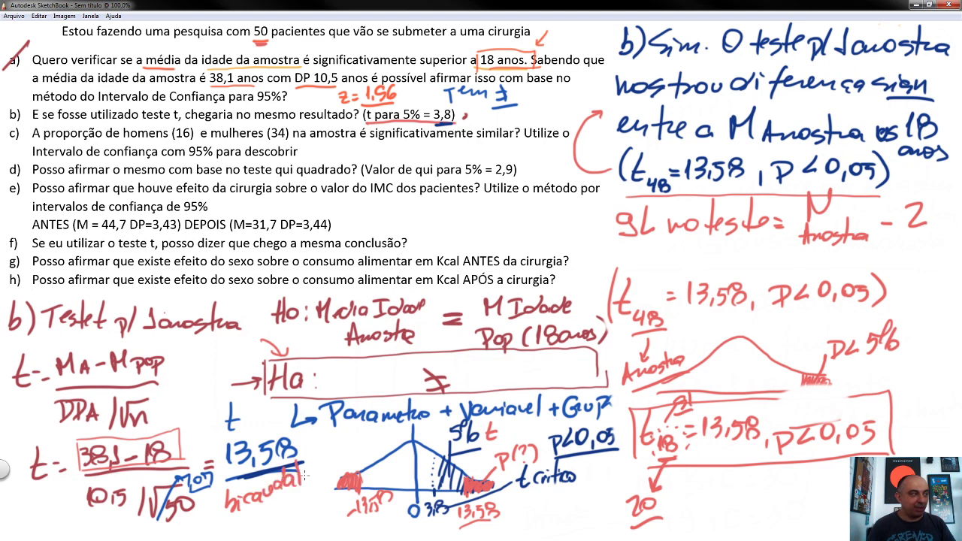
pyautogui.moveTo(243, 515)
pyautogui.mouseDown()
pyautogui.moveTo(284, 498)
pyautogui.moveTo(295, 509)
pyautogui.mouseUp()
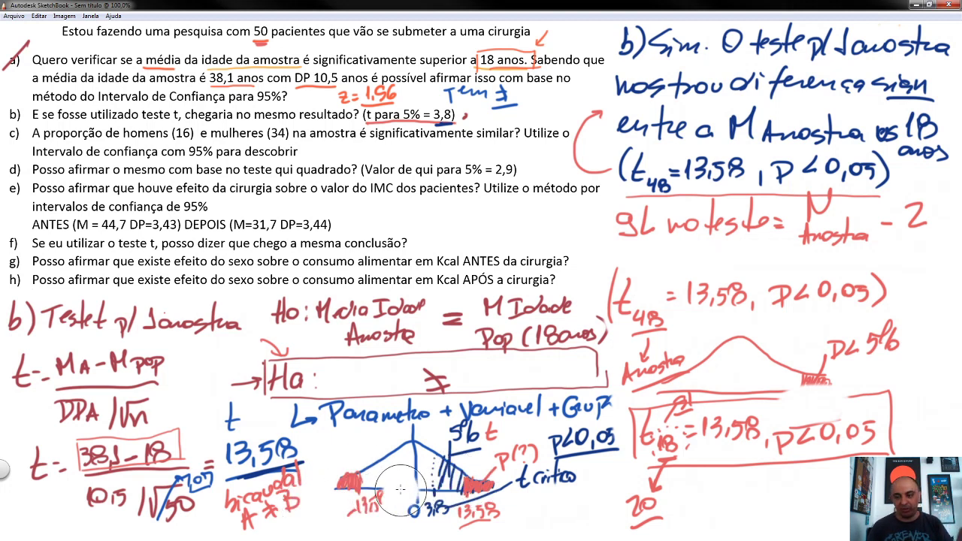
# Erase the handwritten t-test heading, formula, calculation, 13,58 result and bicaudal note beside the hypotheses
pyautogui.moveTo(154, 381)
pyautogui.mouseDown()
pyautogui.moveTo(34, 353)
pyautogui.moveTo(19, 338)
pyautogui.moveTo(53, 316)
pyautogui.moveTo(136, 294)
pyautogui.moveTo(199, 331)
pyautogui.moveTo(158, 372)
pyautogui.moveTo(23, 375)
pyautogui.moveTo(30, 460)
pyautogui.moveTo(150, 460)
pyautogui.moveTo(203, 507)
pyautogui.mouseUp()
pyautogui.moveTo(391, 492); pyautogui.dragTo(438, 477)
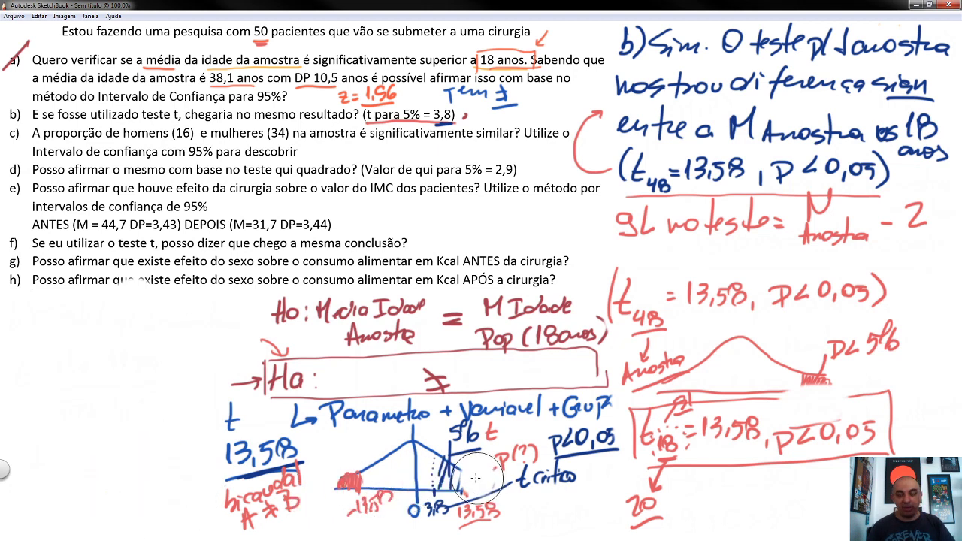
pyautogui.moveTo(208, 429)
pyautogui.mouseDown()
pyautogui.moveTo(269, 445)
pyautogui.moveTo(243, 490)
pyautogui.moveTo(256, 500)
pyautogui.moveTo(297, 496)
pyautogui.mouseUp()
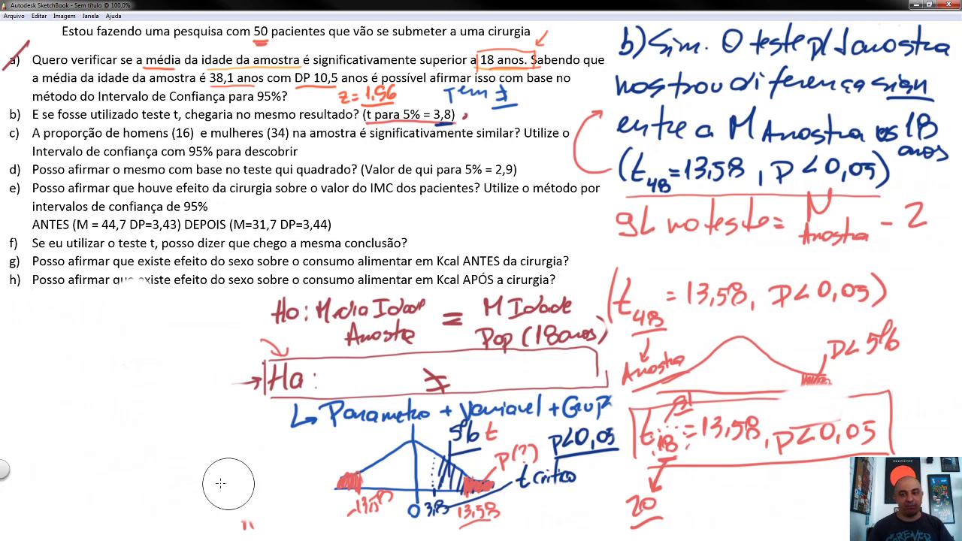
# Write the underlined red heading "Bicaudal" in the cleared area with "Ha: A ≠ B" beneath it
pyautogui.moveTo(39, 314)
pyautogui.mouseDown()
pyautogui.moveTo(43, 331)
pyautogui.moveTo(57, 334)
pyautogui.moveTo(93, 322)
pyautogui.moveTo(138, 323)
pyautogui.moveTo(147, 333)
pyautogui.mouseUp()
pyautogui.moveTo(36, 348); pyautogui.dragTo(144, 340)
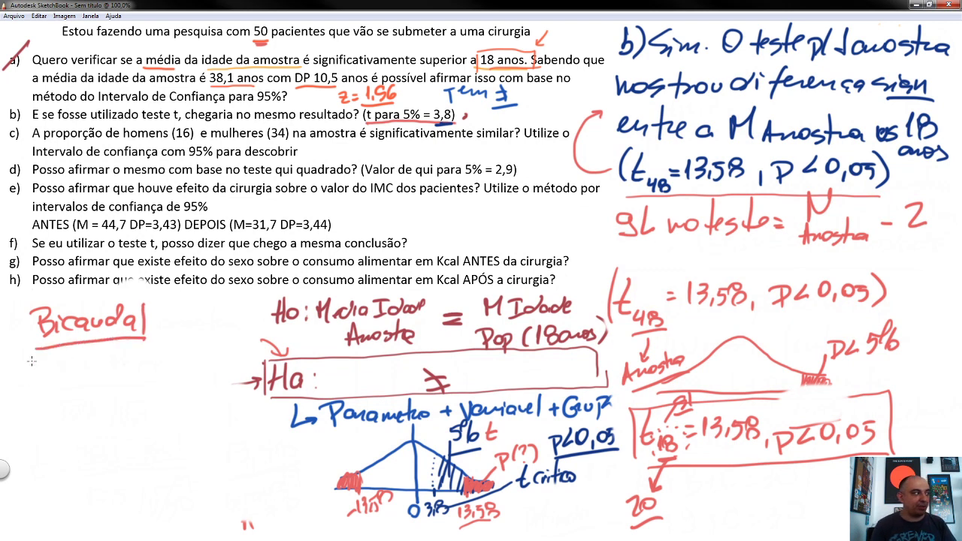
pyautogui.moveTo(32, 357); pyautogui.dragTo(30, 383)
pyautogui.moveTo(21, 373)
pyautogui.mouseDown()
pyautogui.moveTo(42, 372)
pyautogui.moveTo(43, 382)
pyautogui.mouseUp()
pyautogui.moveTo(60, 368)
pyautogui.mouseDown()
pyautogui.moveTo(64, 379)
pyautogui.moveTo(102, 370)
pyautogui.mouseUp()
pyautogui.moveTo(105, 364); pyautogui.dragTo(125, 368)
pyautogui.moveTo(118, 353)
pyautogui.mouseDown()
pyautogui.moveTo(103, 383)
pyautogui.moveTo(131, 378)
pyautogui.mouseUp()
pyautogui.moveTo(129, 350)
pyautogui.mouseDown()
pyautogui.moveTo(145, 359)
pyautogui.moveTo(134, 380)
pyautogui.mouseUp()
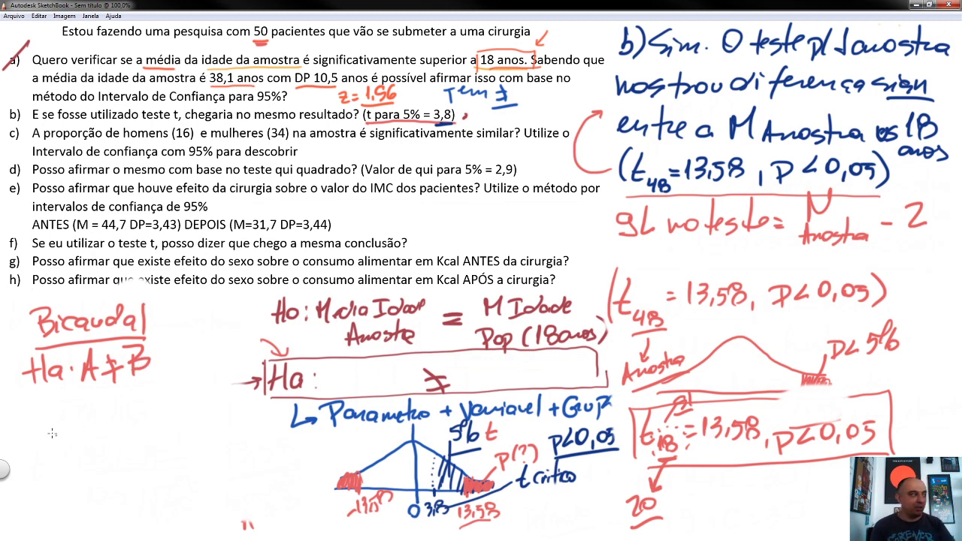
# Write the underlined heading "Unicaudal" below the Bicaudal note, with "Ha: A > B" beneath it and A > B underlined
pyautogui.moveTo(33, 409)
pyautogui.mouseDown()
pyautogui.moveTo(45, 426)
pyautogui.moveTo(66, 412)
pyautogui.moveTo(145, 402)
pyautogui.moveTo(153, 419)
pyautogui.mouseUp()
pyautogui.moveTo(35, 443)
pyautogui.mouseDown()
pyautogui.moveTo(158, 418)
pyautogui.moveTo(44, 477)
pyautogui.moveTo(59, 477)
pyautogui.mouseUp()
pyautogui.moveTo(39, 464)
pyautogui.mouseDown()
pyautogui.moveTo(65, 459)
pyautogui.moveTo(77, 474)
pyautogui.mouseUp()
pyautogui.moveTo(87, 459); pyautogui.dragTo(88, 472)
pyautogui.moveTo(110, 448)
pyautogui.mouseDown()
pyautogui.moveTo(107, 470)
pyautogui.moveTo(121, 469)
pyautogui.mouseUp()
pyautogui.moveTo(107, 464); pyautogui.dragTo(137, 468)
pyautogui.moveTo(148, 445)
pyautogui.mouseDown()
pyautogui.moveTo(150, 465)
pyautogui.moveTo(177, 471)
pyautogui.mouseUp()
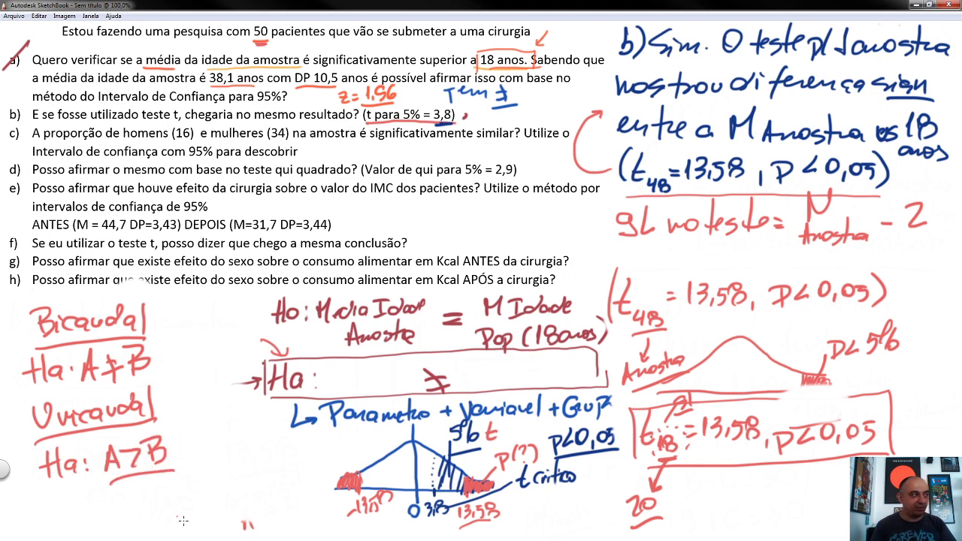
# Draw a red box around the right half of the t curve and mark over its left tail
pyautogui.moveTo(420, 502)
pyautogui.mouseDown()
pyautogui.moveTo(419, 437)
pyautogui.moveTo(517, 488)
pyautogui.moveTo(425, 502)
pyautogui.mouseUp()
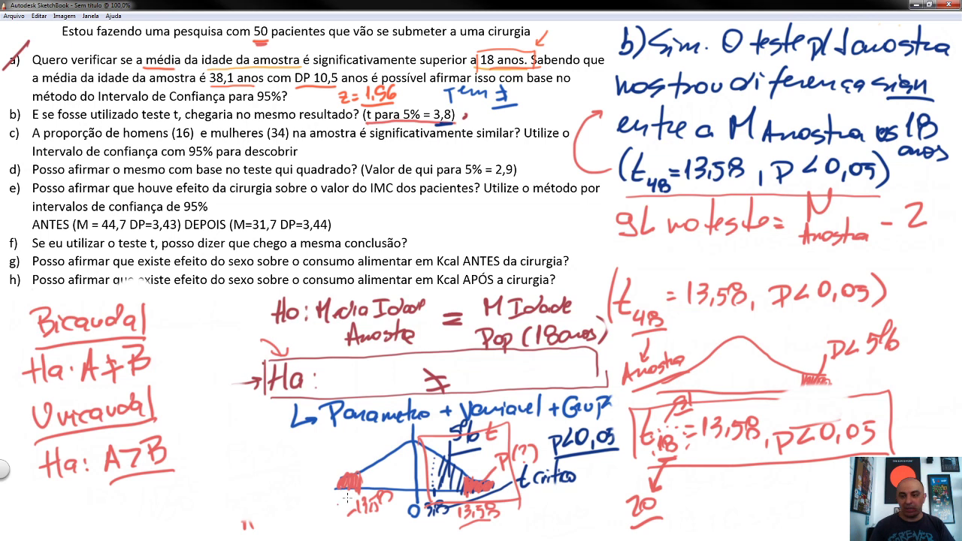
pyautogui.moveTo(331, 481)
pyautogui.mouseDown()
pyautogui.moveTo(351, 476)
pyautogui.moveTo(350, 486)
pyautogui.mouseUp()
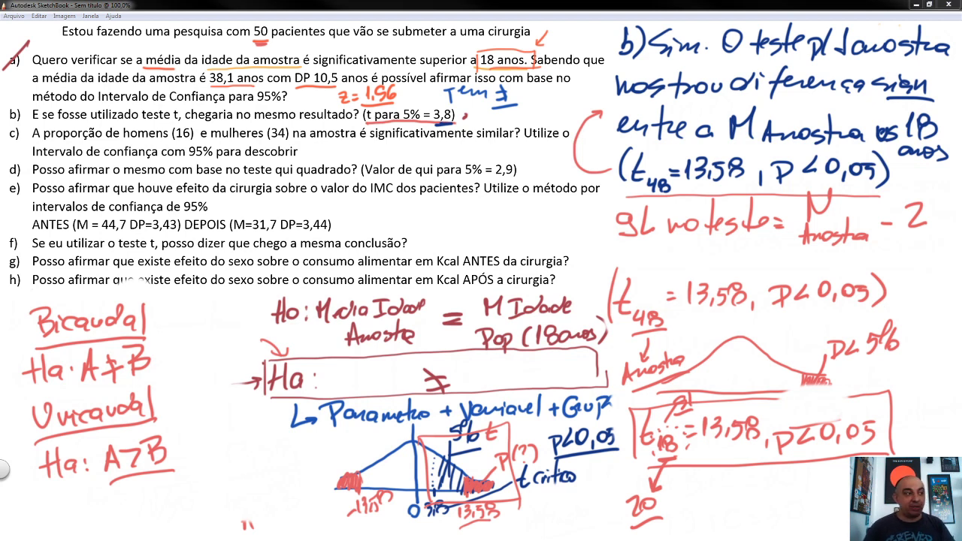
# Switch to jamovi, try the > and < Test value hypotheses for Idade and return to ≠ Test value
pyautogui.hotkey('alt', 'Tab')
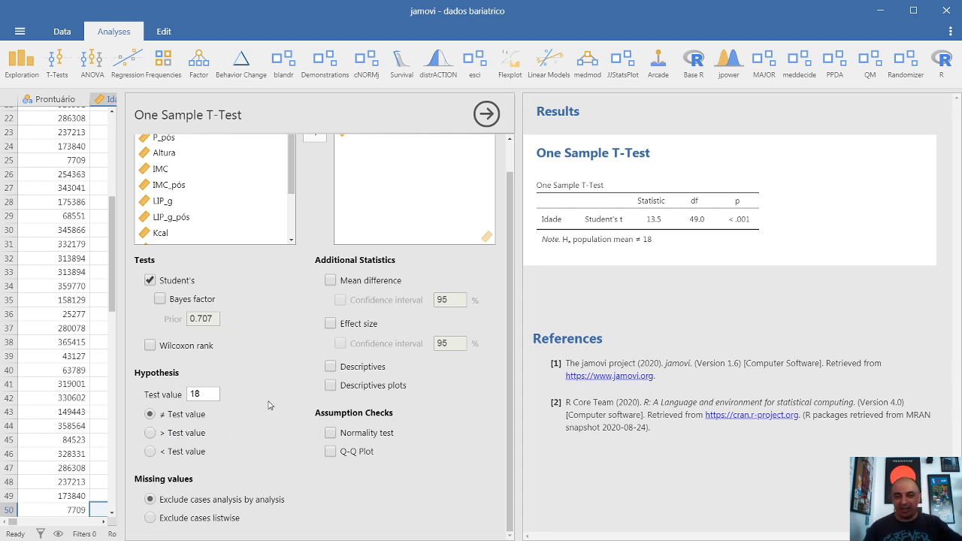
pyautogui.click(151, 433)
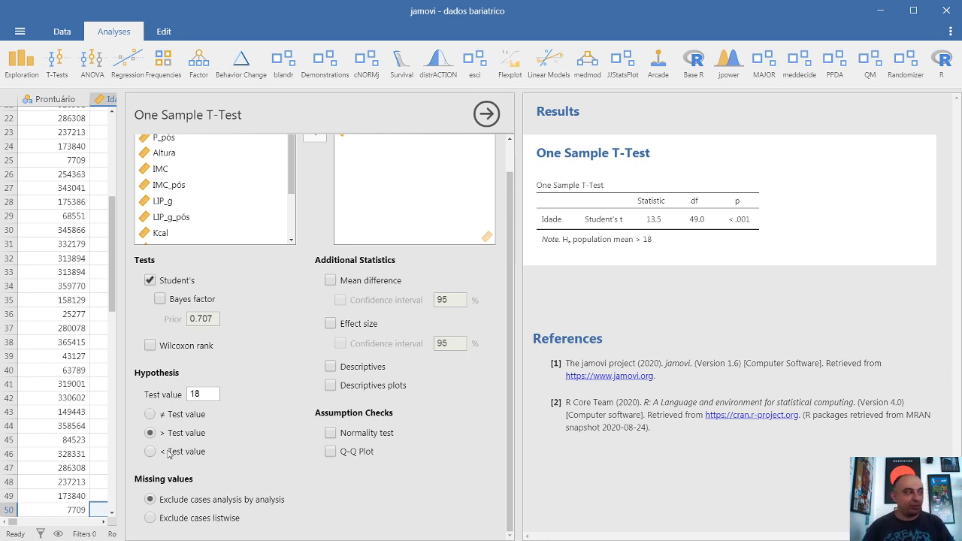
pyautogui.click(150, 451)
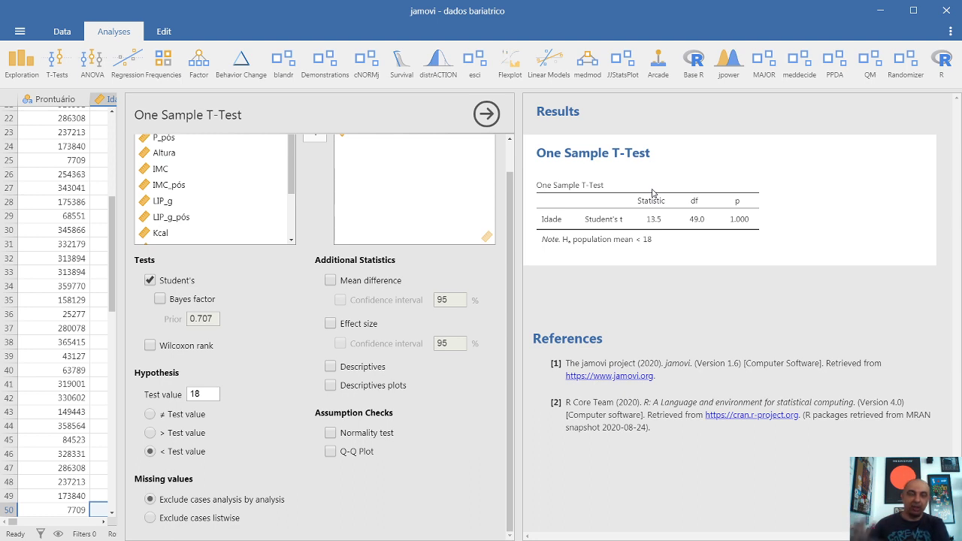
pyautogui.click(150, 414)
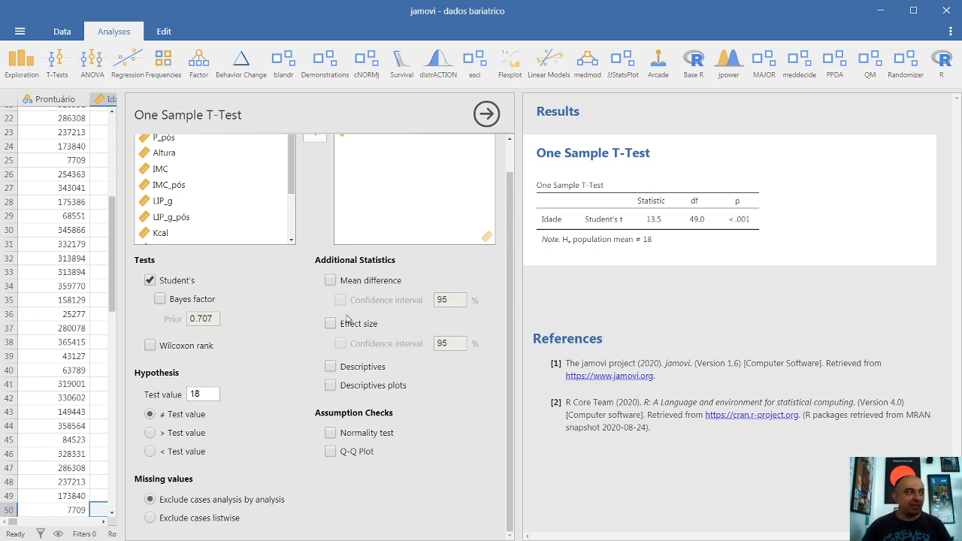
# Add descriptives and descriptives plots to the One Sample T-Test of Idade
pyautogui.click(330, 367)
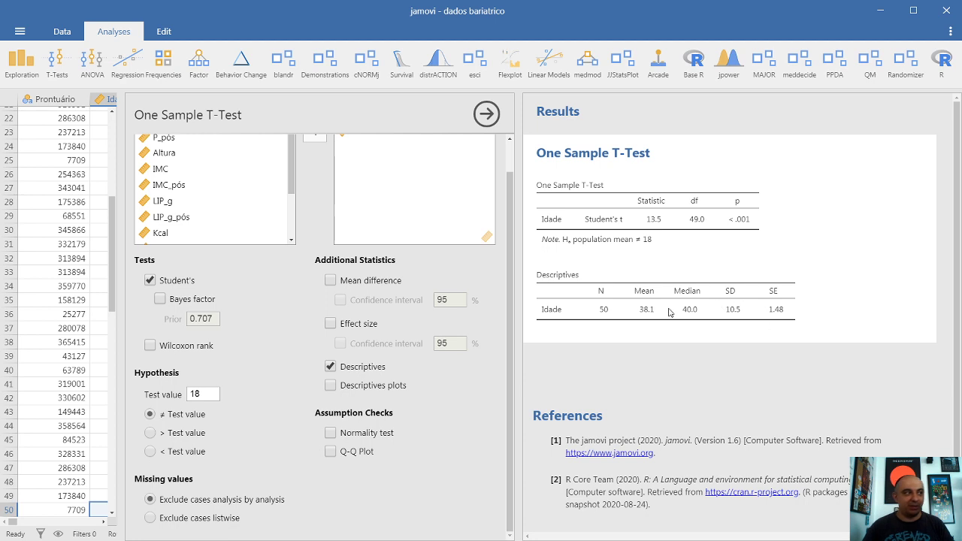
pyautogui.click(331, 385)
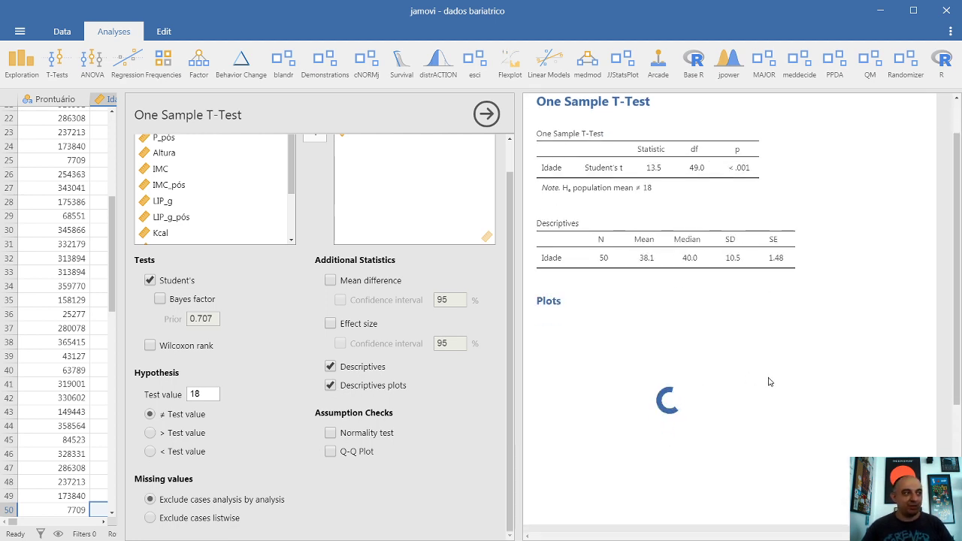
# Add the normality test and the Q-Q plot to the assumption checks of the Idade One Sample T-Test
pyautogui.scroll(-2, 768, 382)
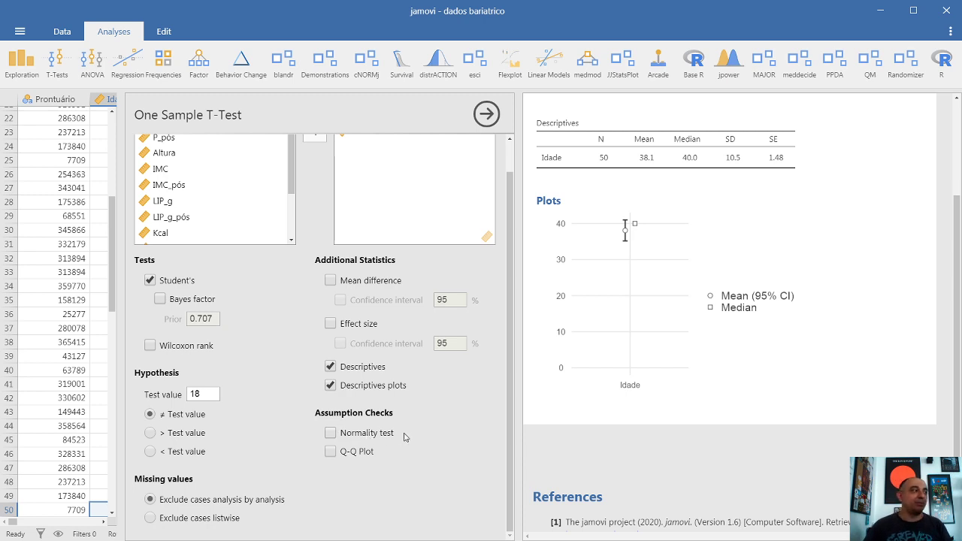
pyautogui.click(331, 434)
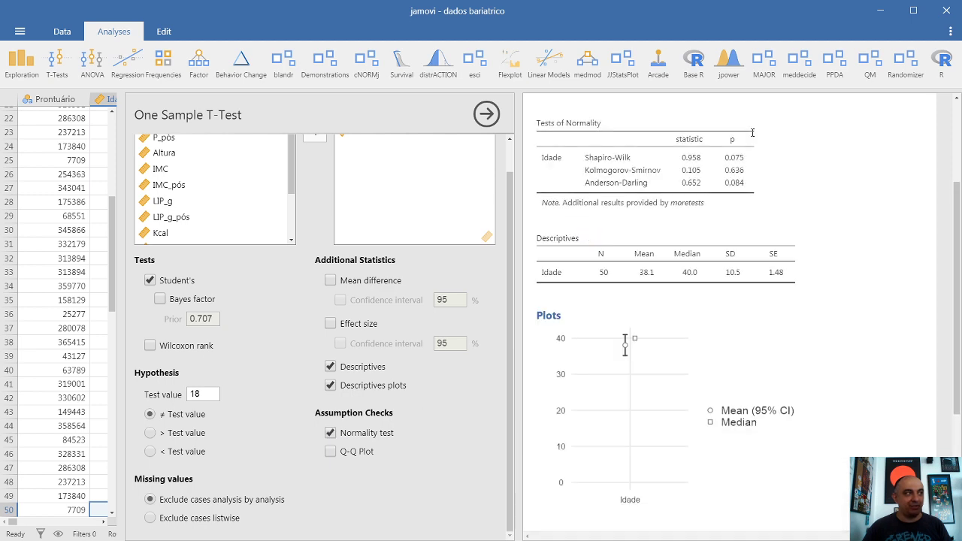
pyautogui.click(331, 452)
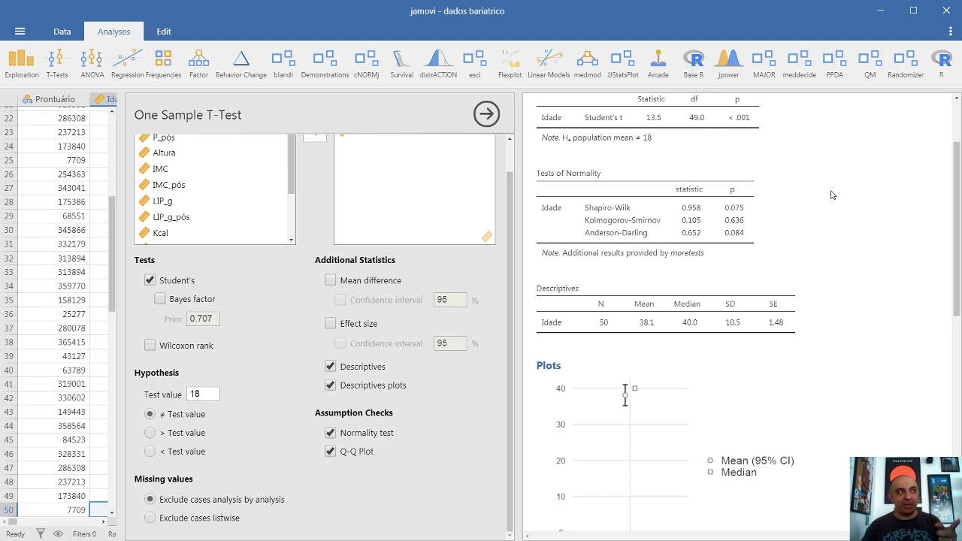
# Examine the normality tests, descriptives table, mean and median plot and Q-Q plot for Idade
pyautogui.scroll(3, 831, 195)
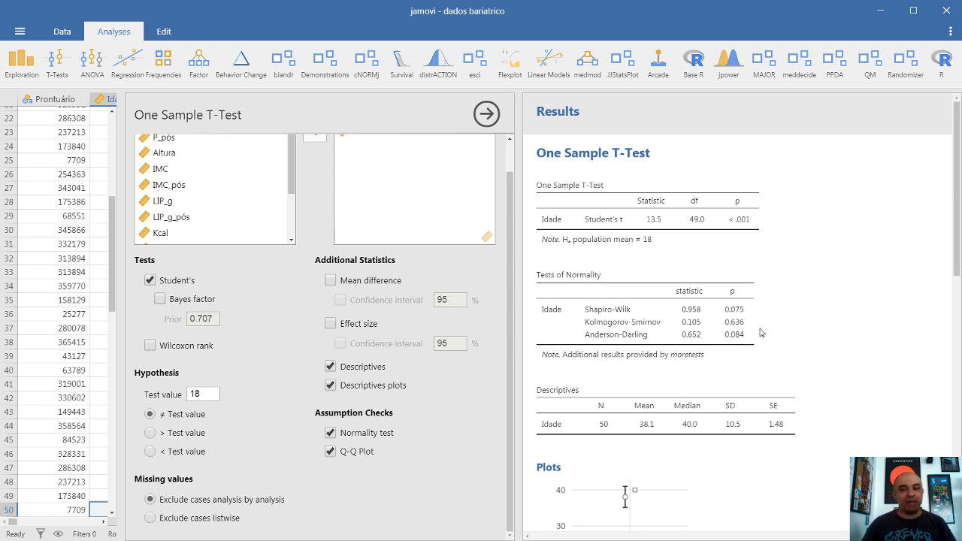
pyautogui.scroll(2, 509, 226)
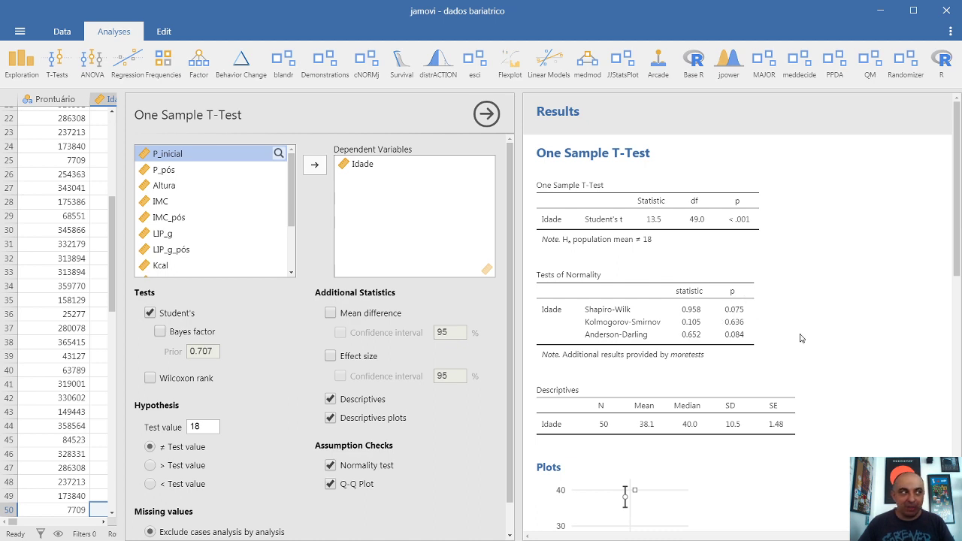
pyautogui.scroll(-3, 801, 338)
pyautogui.scroll(-6, 801, 338)
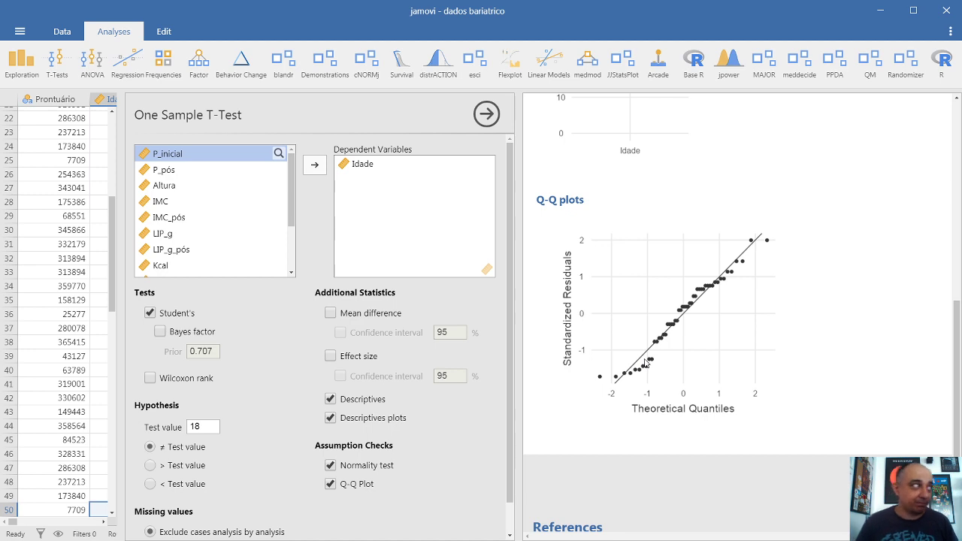
pyautogui.scroll(2, 777, 305)
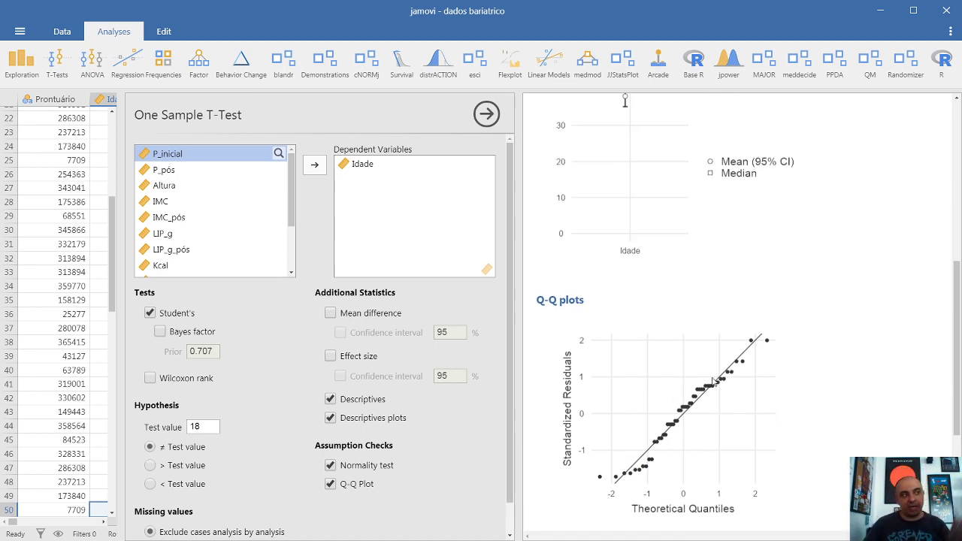
pyautogui.scroll(6, 712, 382)
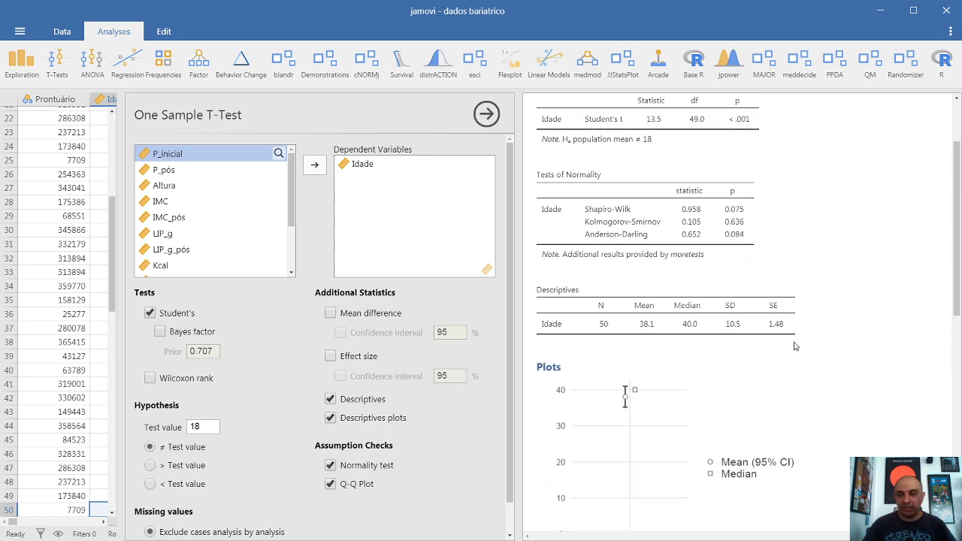
pyautogui.scroll(2, 795, 346)
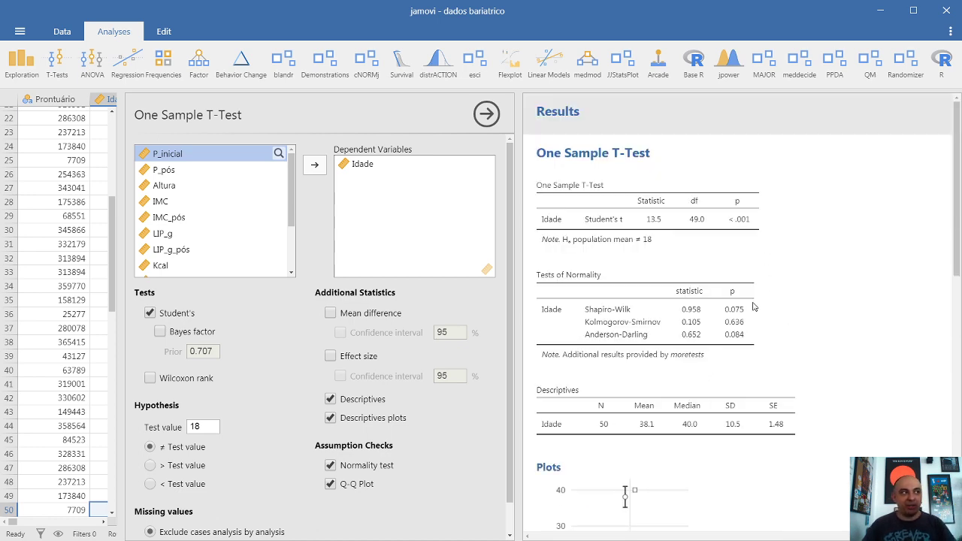
pyautogui.scroll(-1, 756, 335)
pyautogui.scroll(-2, 756, 337)
pyautogui.scroll(-2, 685, 324)
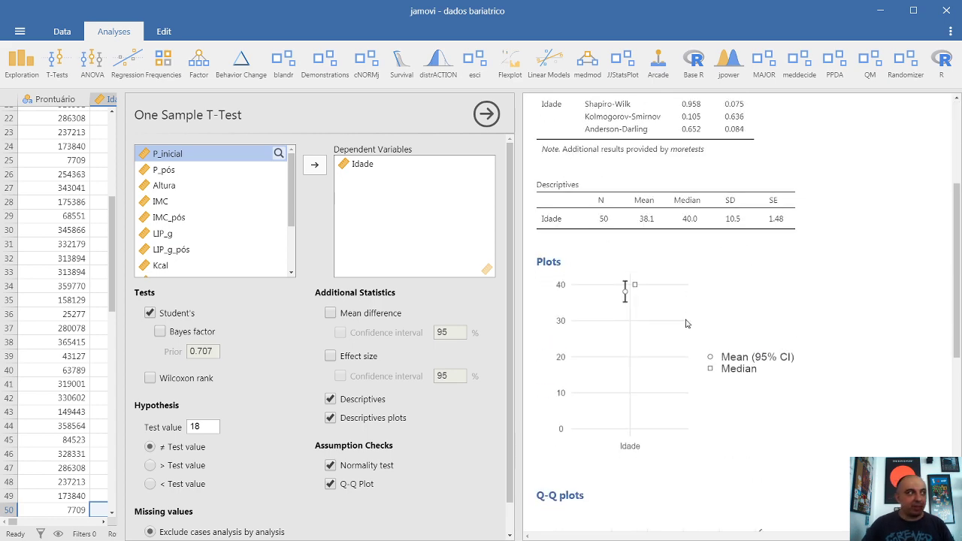
pyautogui.scroll(-4, 685, 323)
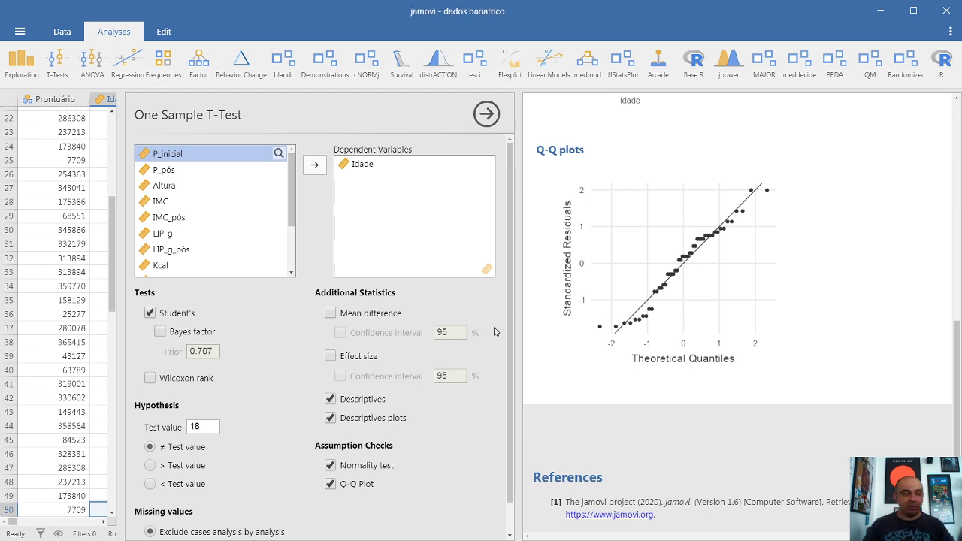
# Add the effect size to the One Sample T-Test and check it in the results table
pyautogui.click(328, 357)
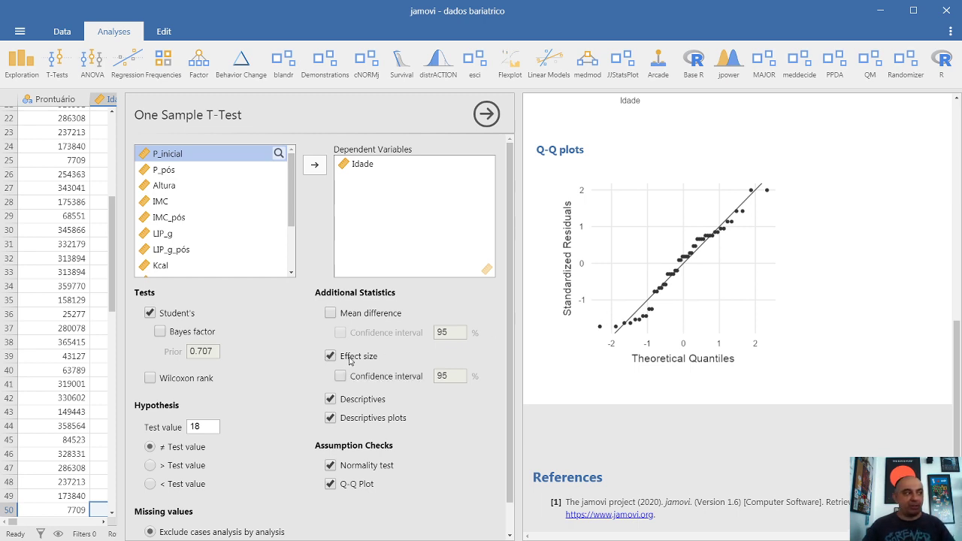
pyautogui.scroll(3, 824, 357)
pyautogui.scroll(3, 824, 357)
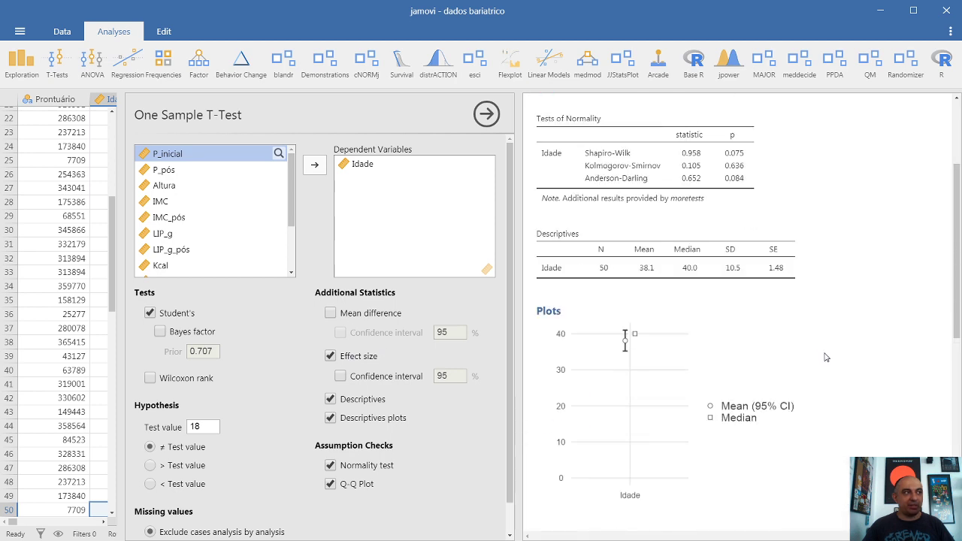
pyautogui.scroll(3, 825, 357)
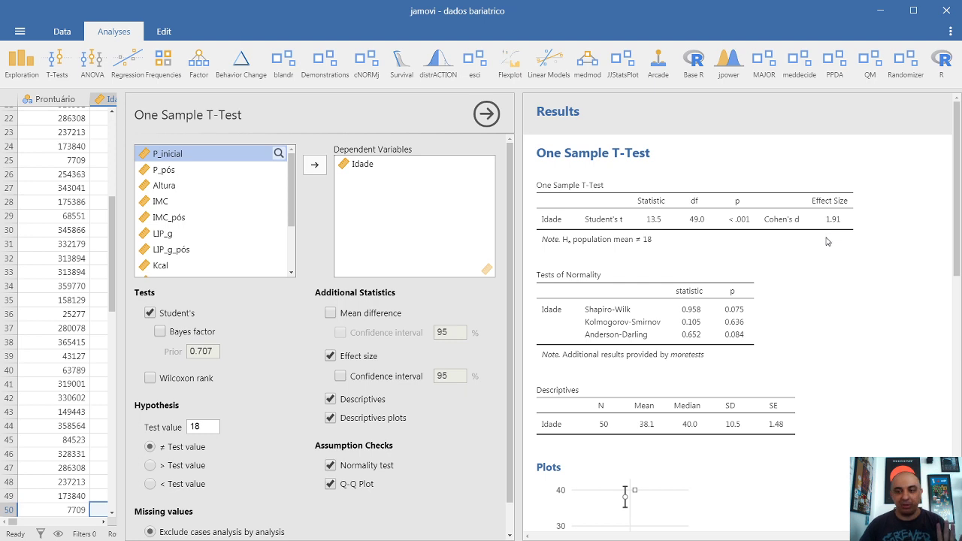
# Review the hypothesis settings and the complete Idade output, from the Cohen's d row to the Q-Q plot
pyautogui.scroll(-3, 834, 302)
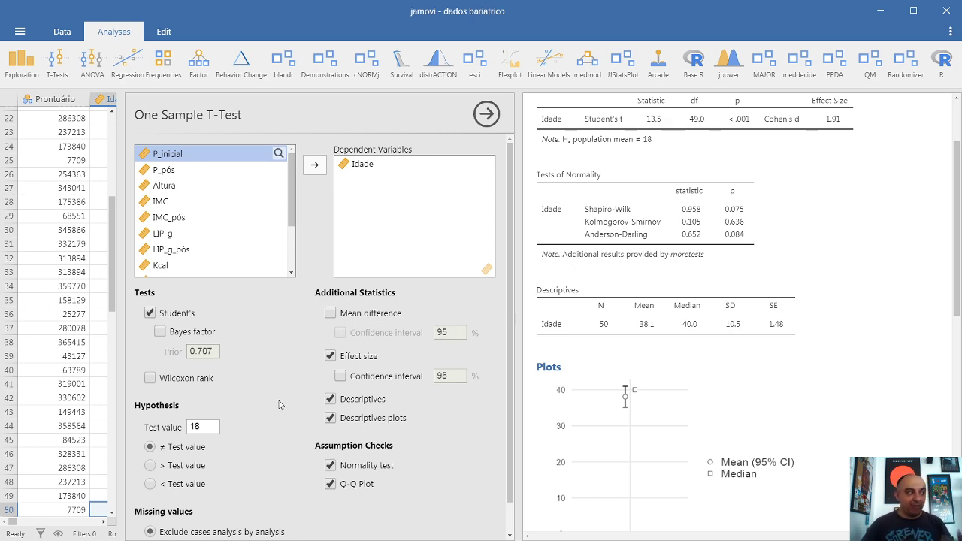
pyautogui.scroll(-1, 265, 401)
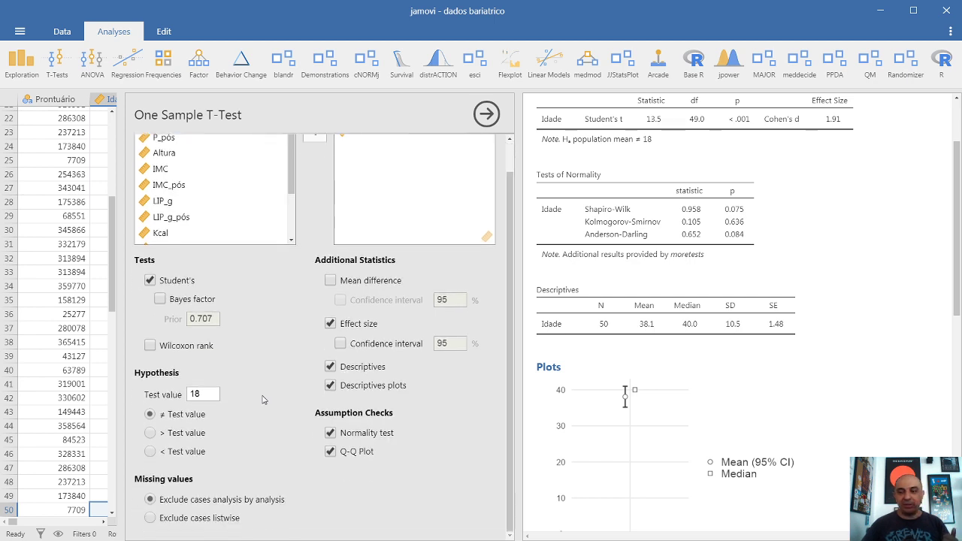
pyautogui.scroll(1, 265, 401)
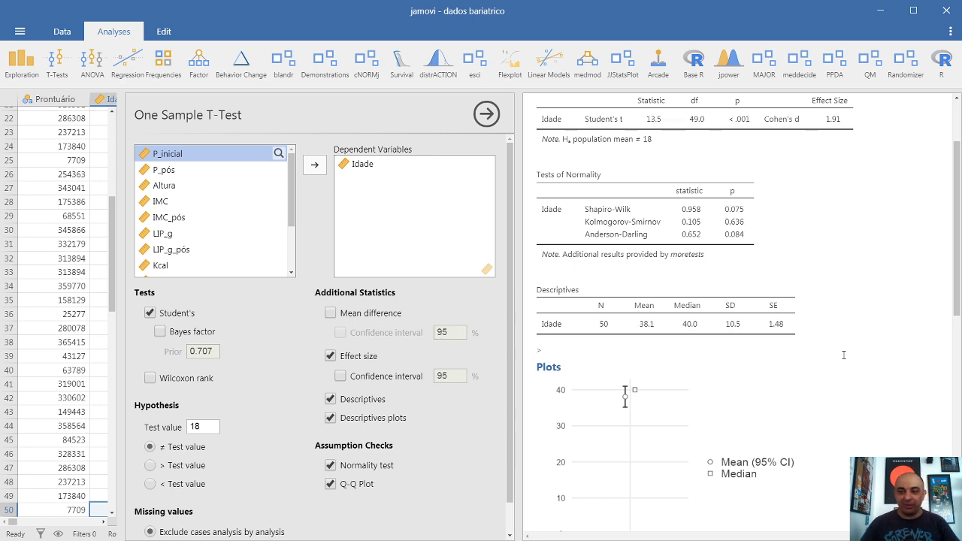
pyautogui.scroll(3, 843, 355)
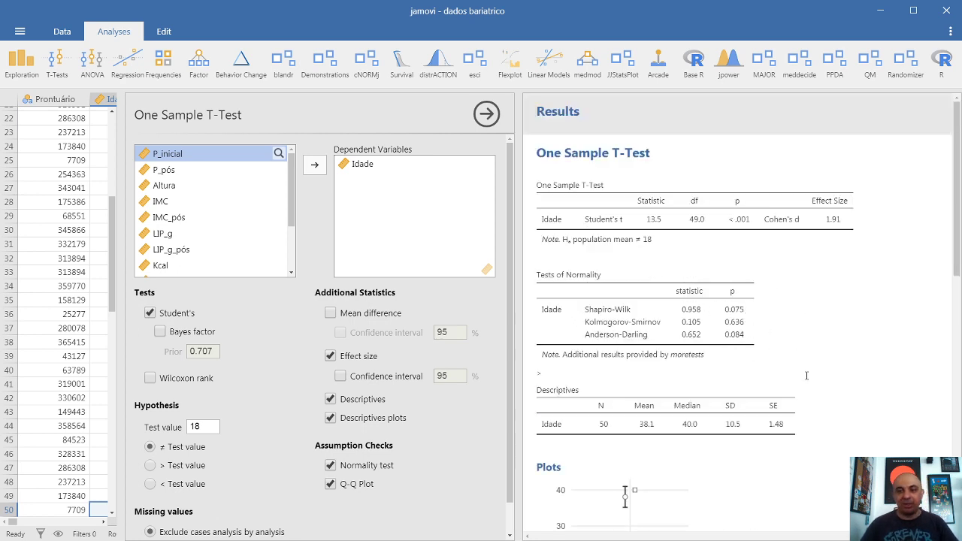
pyautogui.scroll(-6, 806, 376)
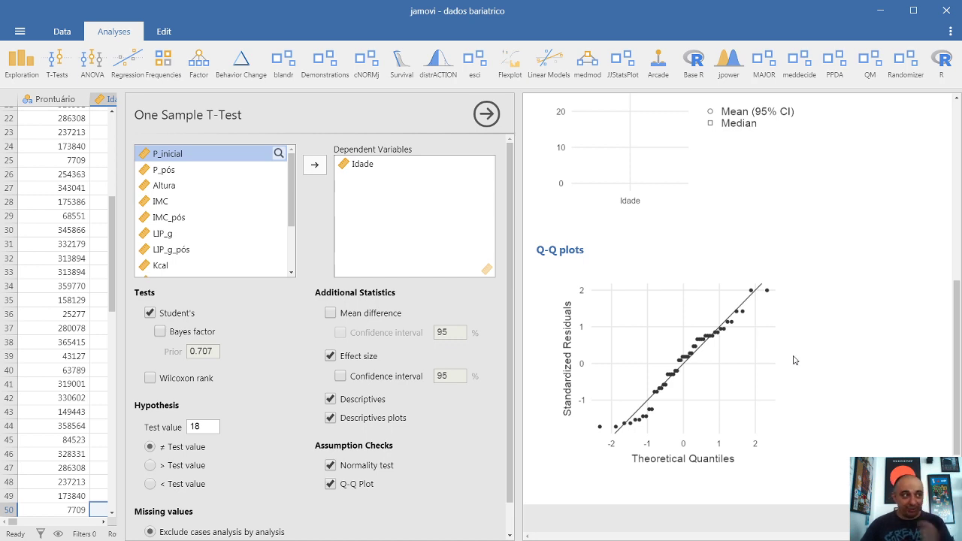
pyautogui.click(361, 165)
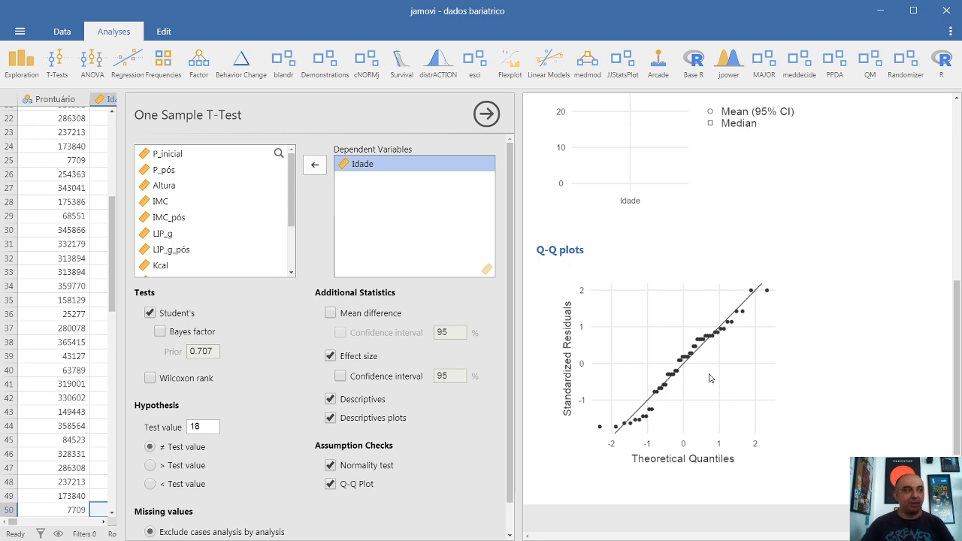
pyautogui.scroll(3, 710, 378)
pyautogui.scroll(3, 710, 378)
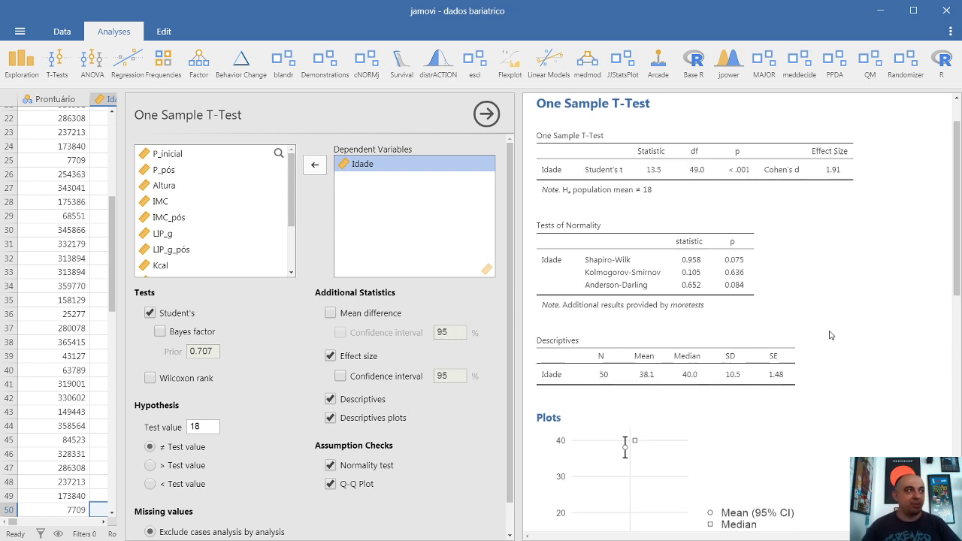
pyautogui.scroll(1, 830, 335)
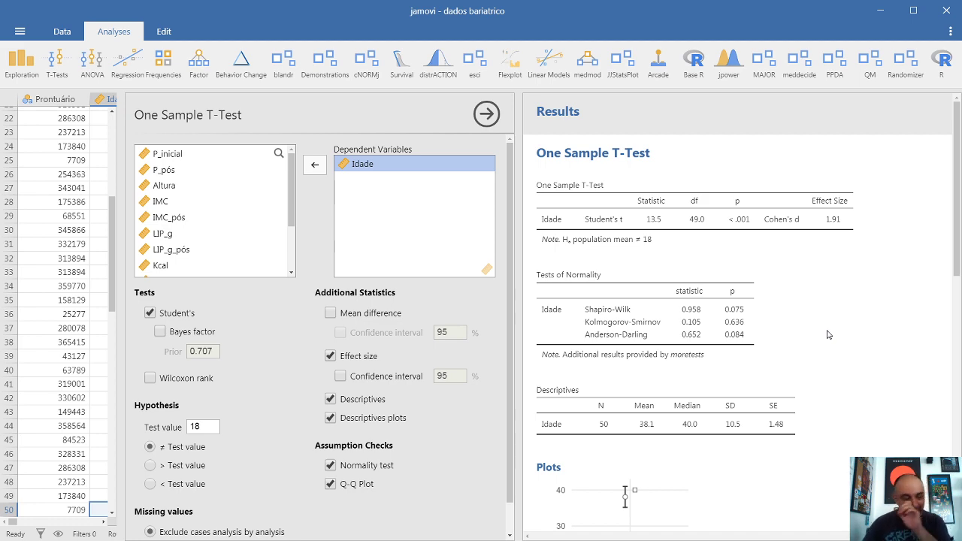
# Switch back to SketchBook and strike through the letter of question b in red
pyautogui.click(887, 11)
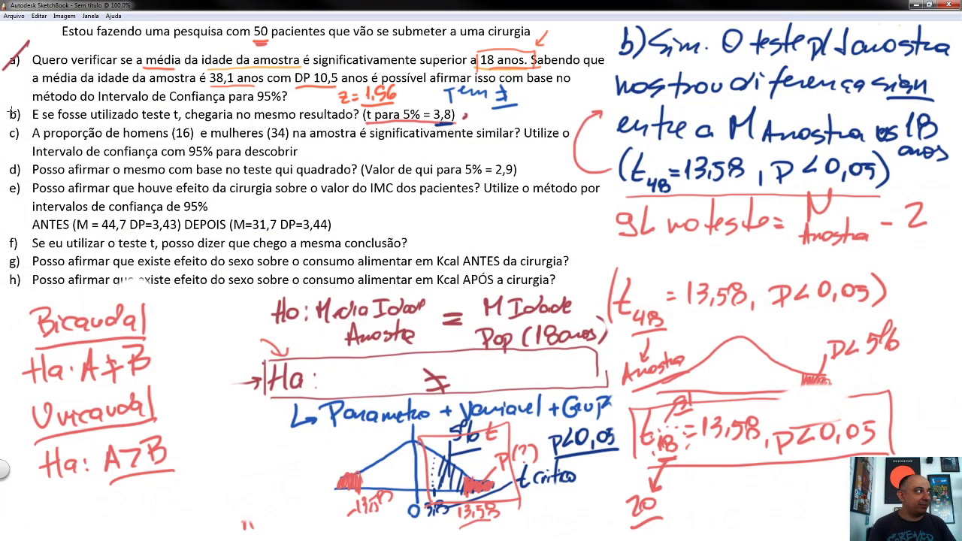
pyautogui.moveTo(11, 115); pyautogui.dragTo(36, 92)
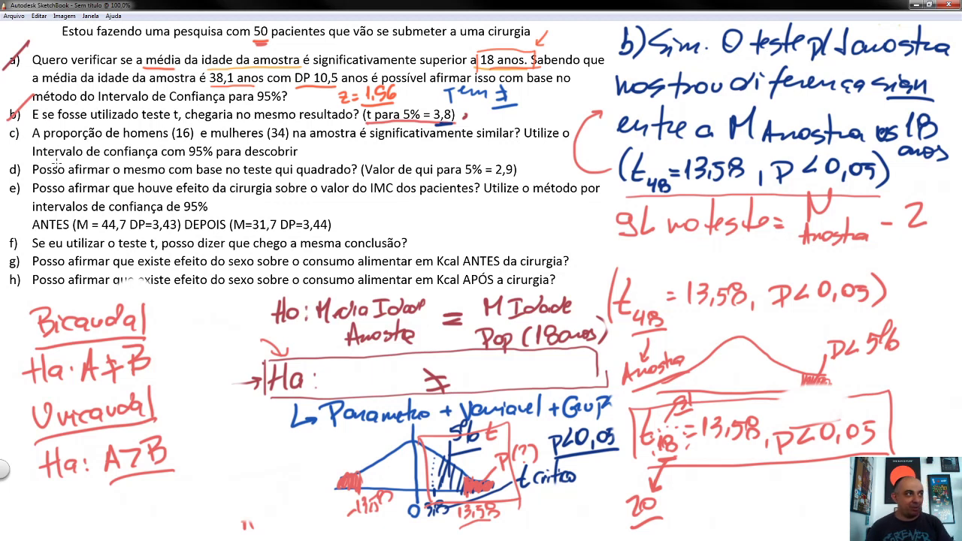
# Erase the handwritten answer b, the degrees-of-freedom note, the small curve and the boxed t results beside and below the questions
pyautogui.moveTo(621, 47); pyautogui.dragTo(654, 27)
pyautogui.moveTo(697, 55)
pyautogui.mouseDown()
pyautogui.moveTo(812, 34)
pyautogui.moveTo(802, 67)
pyautogui.moveTo(888, 50)
pyautogui.moveTo(918, 57)
pyautogui.moveTo(888, 78)
pyautogui.moveTo(920, 43)
pyautogui.moveTo(717, 124)
pyautogui.moveTo(657, 78)
pyautogui.mouseUp()
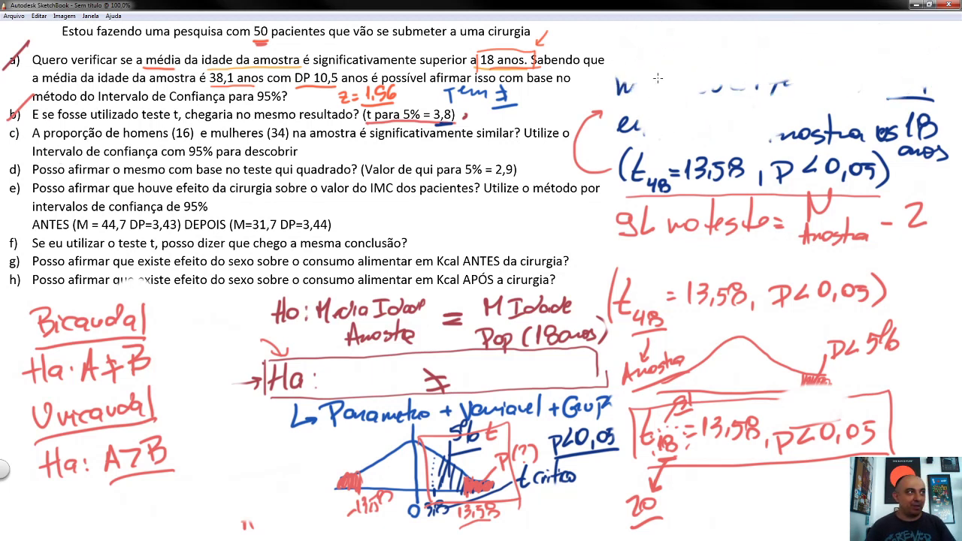
pyautogui.moveTo(586, 168)
pyautogui.mouseDown()
pyautogui.moveTo(614, 171)
pyautogui.moveTo(708, 136)
pyautogui.moveTo(732, 171)
pyautogui.moveTo(843, 139)
pyautogui.moveTo(848, 161)
pyautogui.moveTo(956, 139)
pyautogui.mouseUp()
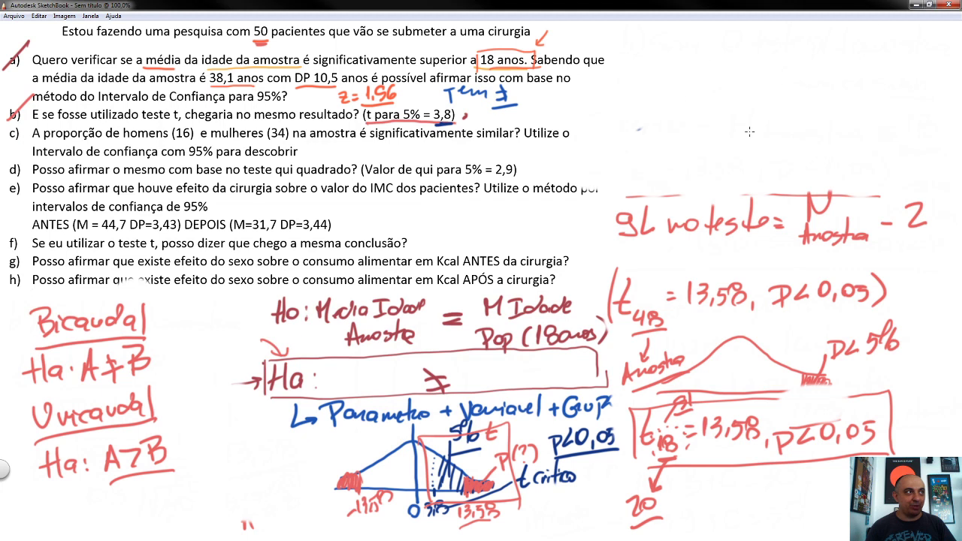
pyautogui.moveTo(749, 132)
pyautogui.mouseDown()
pyautogui.moveTo(649, 213)
pyautogui.moveTo(654, 185)
pyautogui.moveTo(631, 235)
pyautogui.moveTo(678, 231)
pyautogui.moveTo(801, 167)
pyautogui.moveTo(834, 185)
pyautogui.moveTo(810, 227)
pyautogui.moveTo(890, 216)
pyautogui.moveTo(744, 305)
pyautogui.moveTo(650, 308)
pyautogui.mouseUp()
pyautogui.moveTo(624, 268)
pyautogui.mouseDown()
pyautogui.moveTo(625, 311)
pyautogui.moveTo(671, 325)
pyautogui.moveTo(625, 460)
pyautogui.moveTo(667, 458)
pyautogui.moveTo(834, 368)
pyautogui.moveTo(793, 445)
pyautogui.moveTo(873, 393)
pyautogui.moveTo(821, 340)
pyautogui.moveTo(831, 298)
pyautogui.mouseUp()
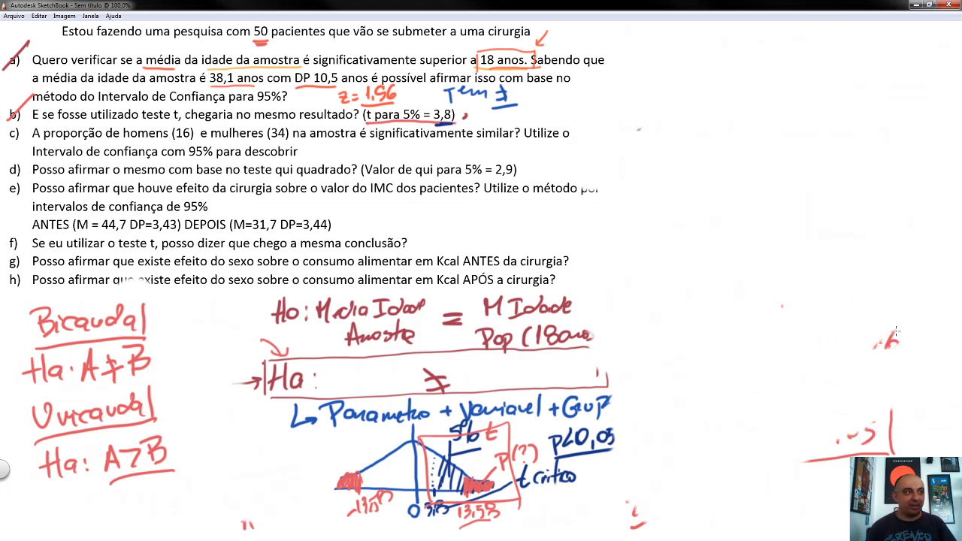
pyautogui.moveTo(897, 330); pyautogui.dragTo(846, 479)
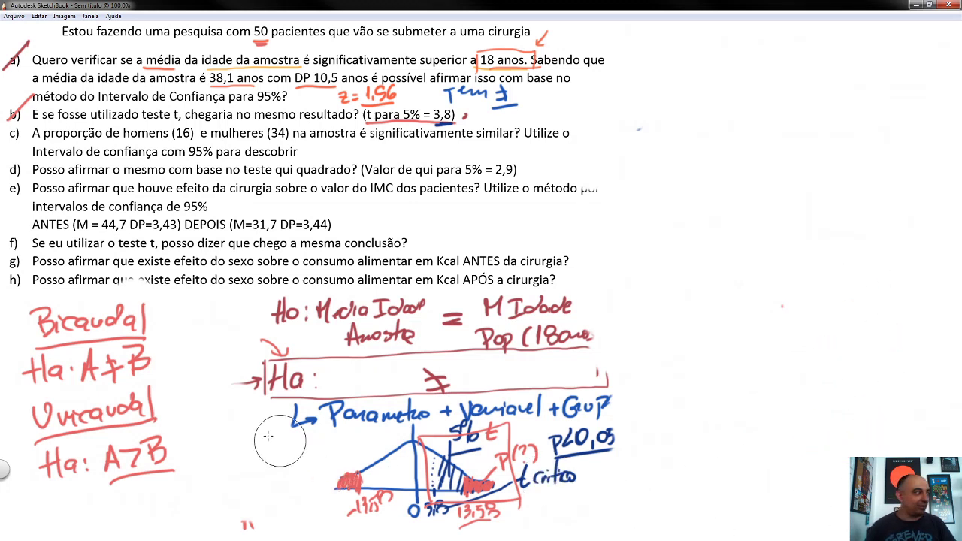
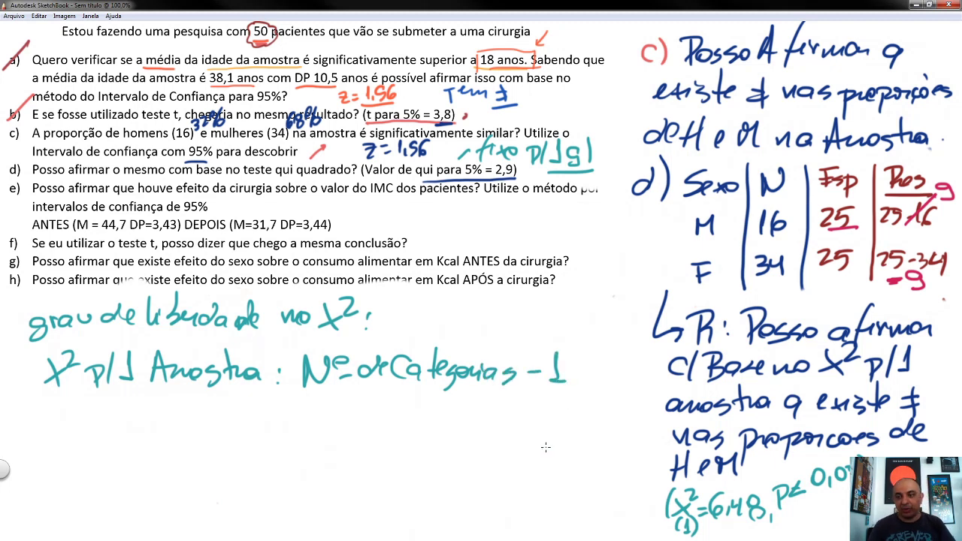
pyautogui.press('e')
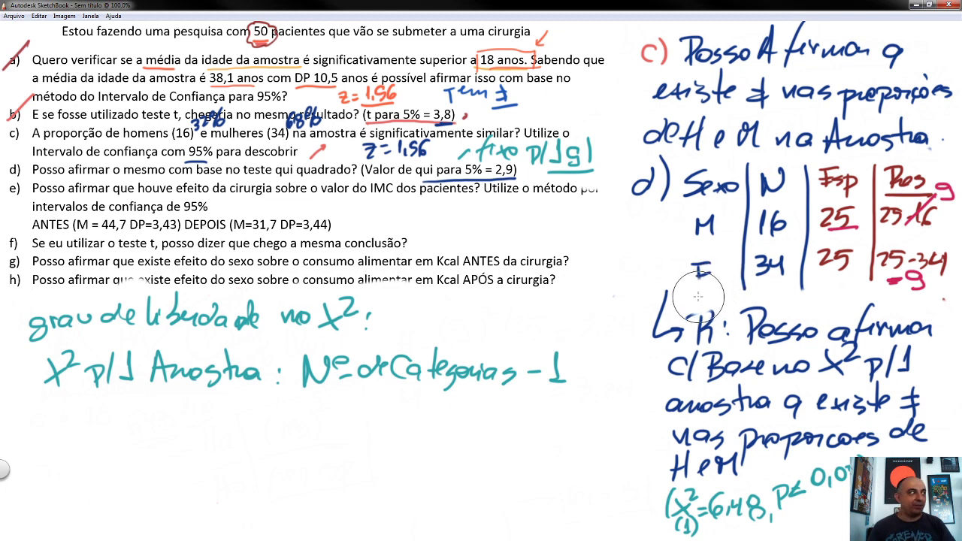
pyautogui.moveTo(700, 226)
pyautogui.mouseDown()
pyautogui.moveTo(706, 235)
pyautogui.moveTo(767, 225)
pyautogui.moveTo(752, 225)
pyautogui.mouseUp()
pyautogui.hotkey('ctrl', 'z')
pyautogui.hotkey('ctrl', 'z')
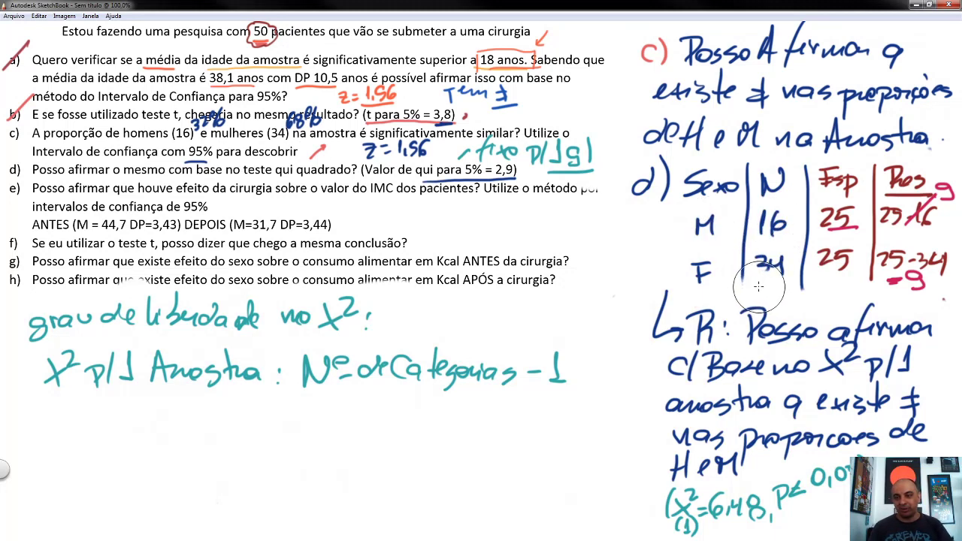
pyautogui.hotkey('ctrl', 'z')
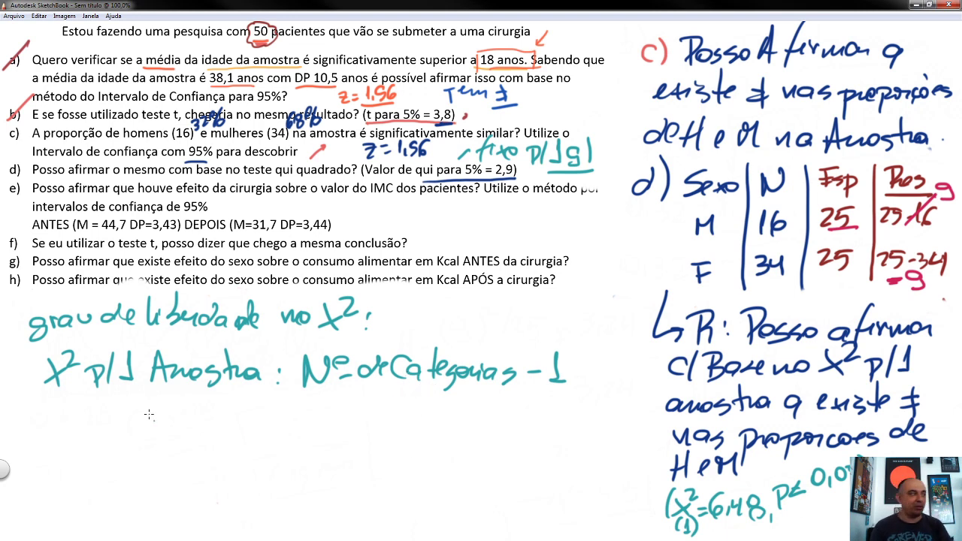
# Write "X² p/2 Anostra:" below the one-sample chi-square line and erase the chi-square result under answer d
pyautogui.moveTo(42, 432)
pyautogui.mouseDown()
pyautogui.moveTo(72, 420)
pyautogui.moveTo(88, 445)
pyautogui.moveTo(98, 431)
pyautogui.moveTo(148, 428)
pyautogui.moveTo(118, 415)
pyautogui.moveTo(135, 432)
pyautogui.moveTo(168, 440)
pyautogui.moveTo(215, 418)
pyautogui.moveTo(218, 437)
pyautogui.moveTo(278, 440)
pyautogui.mouseUp()
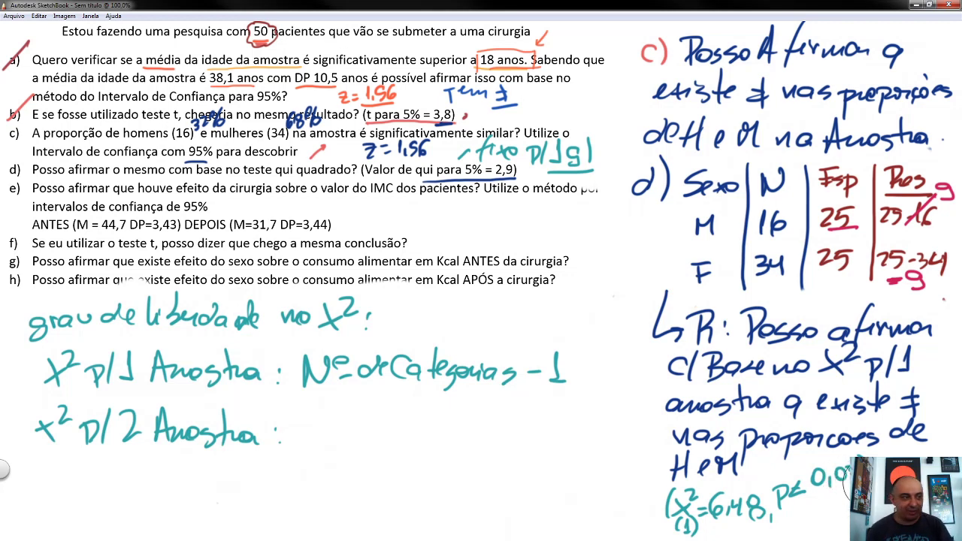
pyautogui.moveTo(845, 472)
pyautogui.mouseDown()
pyautogui.moveTo(723, 515)
pyautogui.moveTo(673, 506)
pyautogui.moveTo(683, 499)
pyautogui.moveTo(693, 519)
pyautogui.moveTo(719, 495)
pyautogui.mouseUp()
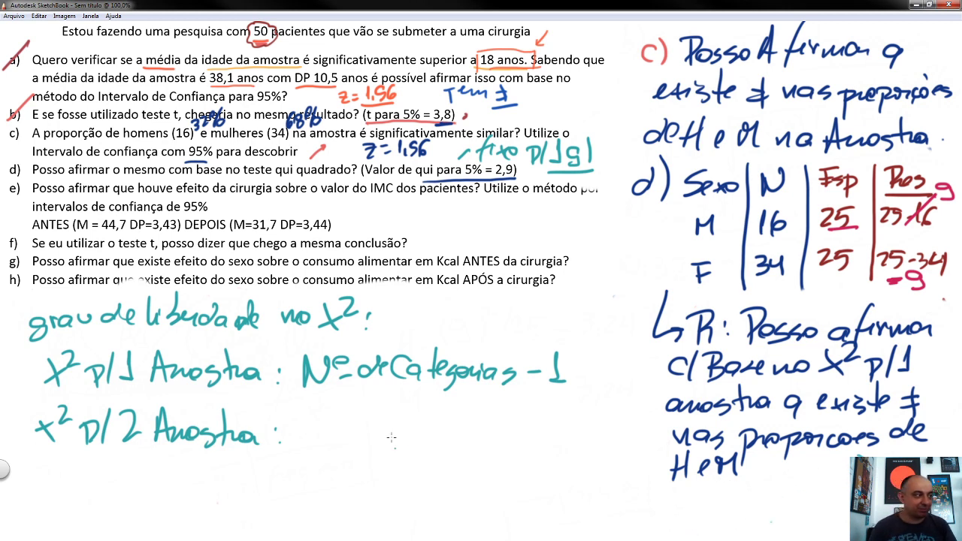
# Write "X²=6,48, p<0,05)" in teal below and to the right of the two-sample chi-square line
pyautogui.moveTo(388, 446); pyautogui.dragTo(404, 466)
pyautogui.moveTo(404, 446)
pyautogui.mouseDown()
pyautogui.moveTo(386, 468)
pyautogui.moveTo(422, 453)
pyautogui.mouseUp()
pyautogui.moveTo(414, 453); pyautogui.dragTo(427, 452)
pyautogui.moveTo(415, 457)
pyautogui.mouseDown()
pyautogui.moveTo(455, 459)
pyautogui.moveTo(437, 450)
pyautogui.moveTo(454, 471)
pyautogui.mouseUp()
pyautogui.moveTo(466, 445)
pyautogui.mouseDown()
pyautogui.moveTo(460, 454)
pyautogui.moveTo(475, 458)
pyautogui.mouseUp()
pyautogui.moveTo(474, 444)
pyautogui.mouseDown()
pyautogui.moveTo(472, 470)
pyautogui.moveTo(487, 449)
pyautogui.moveTo(501, 478)
pyautogui.moveTo(527, 480)
pyautogui.moveTo(559, 475)
pyautogui.moveTo(570, 452)
pyautogui.mouseUp()
pyautogui.moveTo(583, 466)
pyautogui.mouseDown()
pyautogui.moveTo(580, 480)
pyautogui.moveTo(596, 457)
pyautogui.moveTo(612, 479)
pyautogui.mouseUp()
pyautogui.moveTo(610, 455)
pyautogui.mouseDown()
pyautogui.moveTo(621, 451)
pyautogui.moveTo(628, 482)
pyautogui.mouseUp()
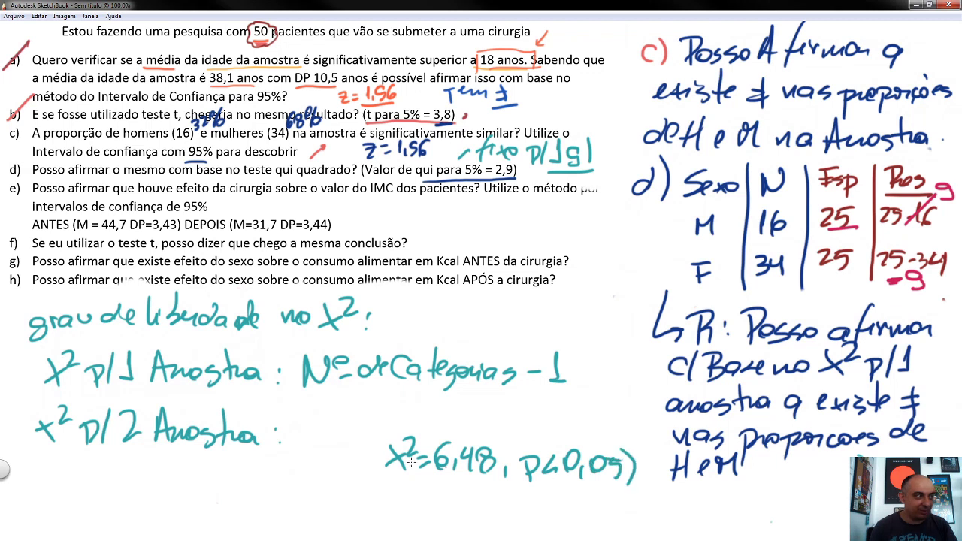
# Add an opening parenthesis and an underlined subscript 1 to the teal chi-square result, and bracket M and F together in table d
pyautogui.moveTo(380, 431)
pyautogui.mouseDown()
pyautogui.moveTo(379, 478)
pyautogui.moveTo(414, 493)
pyautogui.mouseUp()
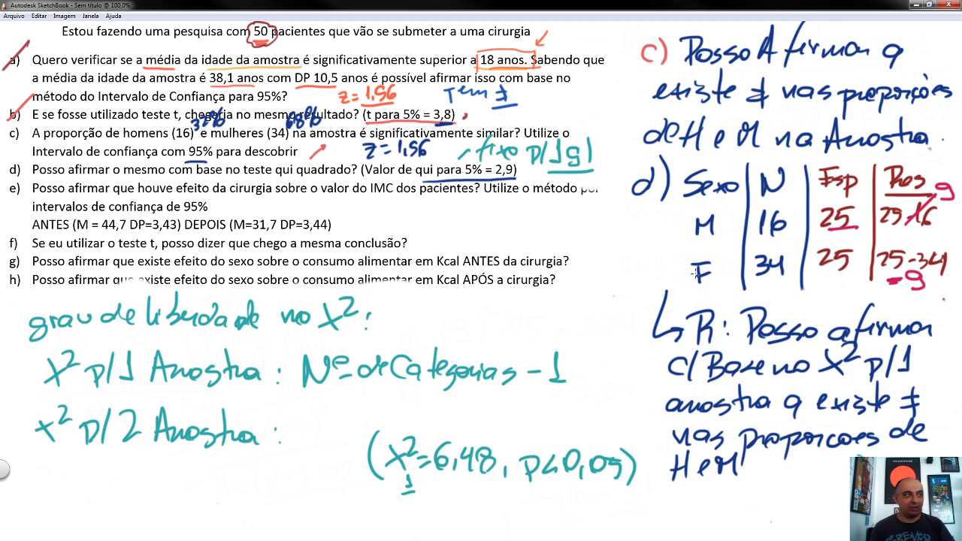
pyautogui.moveTo(690, 224)
pyautogui.mouseDown()
pyautogui.moveTo(681, 227)
pyautogui.moveTo(689, 273)
pyautogui.mouseUp()
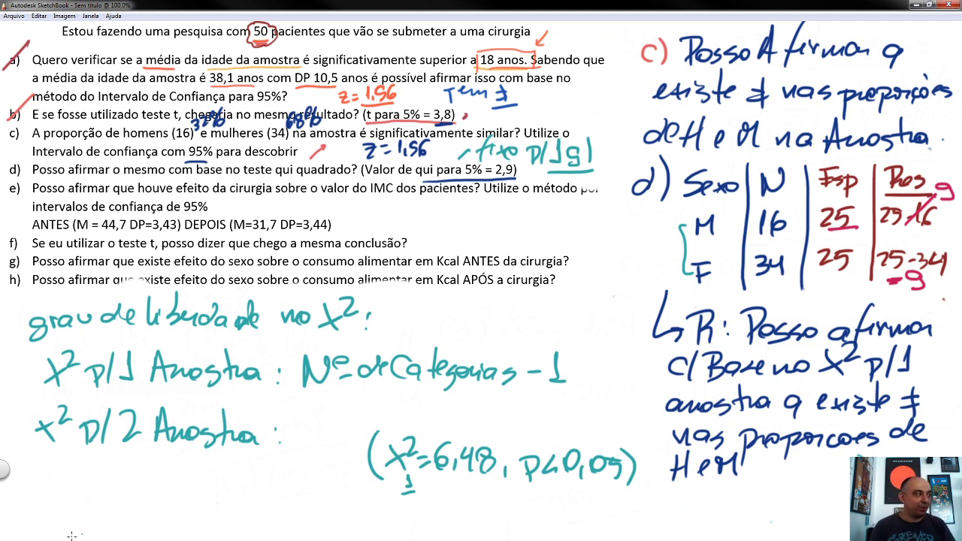
# Make the two-sample chi-square label plural as "Anostras" and erase the teal chi-square result below it
pyautogui.moveTo(250, 430)
pyautogui.mouseDown()
pyautogui.moveTo(267, 429)
pyautogui.moveTo(263, 444)
pyautogui.moveTo(256, 435)
pyautogui.mouseUp()
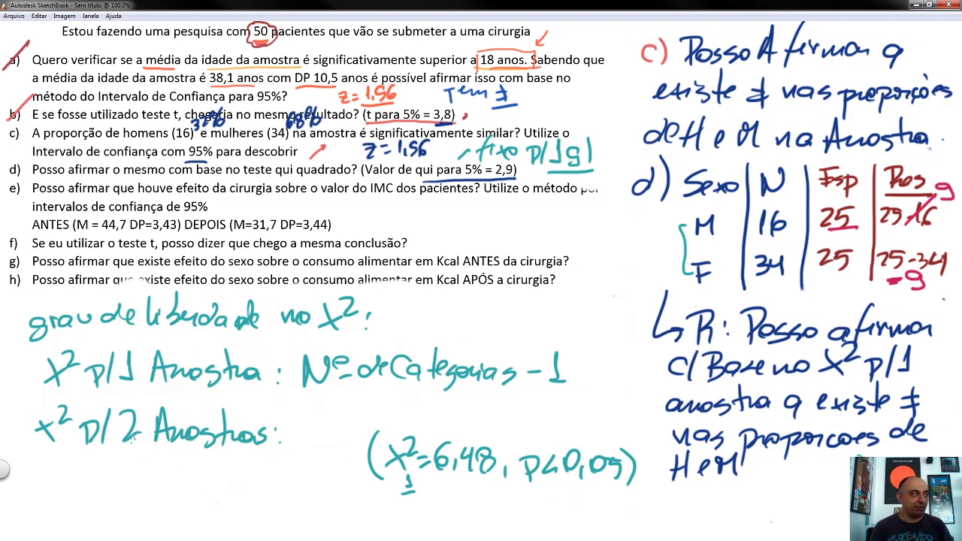
pyautogui.moveTo(394, 454)
pyautogui.mouseDown()
pyautogui.moveTo(363, 472)
pyautogui.moveTo(400, 444)
pyautogui.moveTo(450, 432)
pyautogui.moveTo(448, 483)
pyautogui.moveTo(527, 447)
pyautogui.moveTo(582, 437)
pyautogui.moveTo(566, 485)
pyautogui.moveTo(635, 473)
pyautogui.mouseUp()
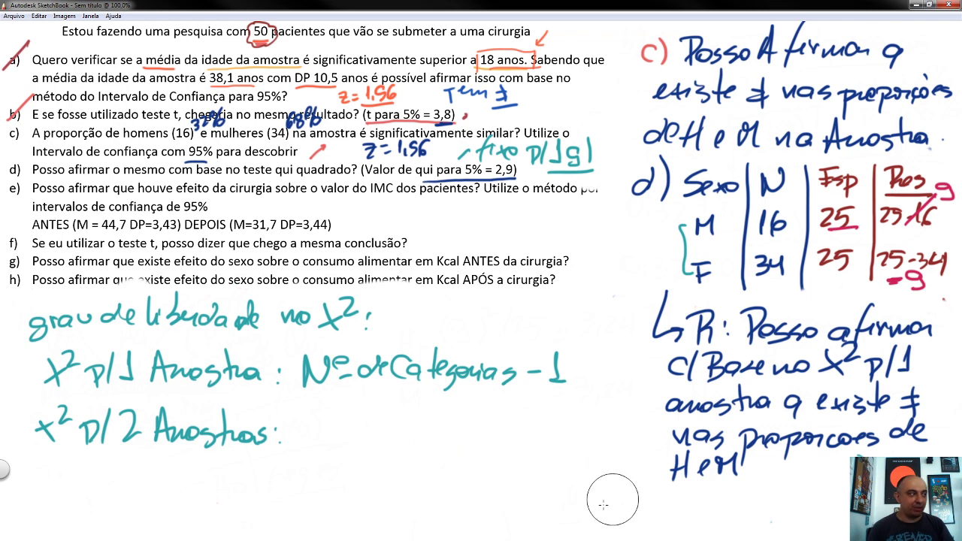
# Write the degrees-of-freedom formula "(N colunas-1)x(N linhas-1)" in teal after the two-sample chi-square label
pyautogui.moveTo(311, 414)
pyautogui.mouseDown()
pyautogui.moveTo(312, 441)
pyautogui.moveTo(342, 425)
pyautogui.moveTo(348, 434)
pyautogui.moveTo(370, 424)
pyautogui.moveTo(408, 435)
pyautogui.moveTo(433, 425)
pyautogui.moveTo(449, 439)
pyautogui.moveTo(454, 427)
pyautogui.moveTo(462, 444)
pyautogui.moveTo(305, 406)
pyautogui.moveTo(307, 451)
pyautogui.mouseUp()
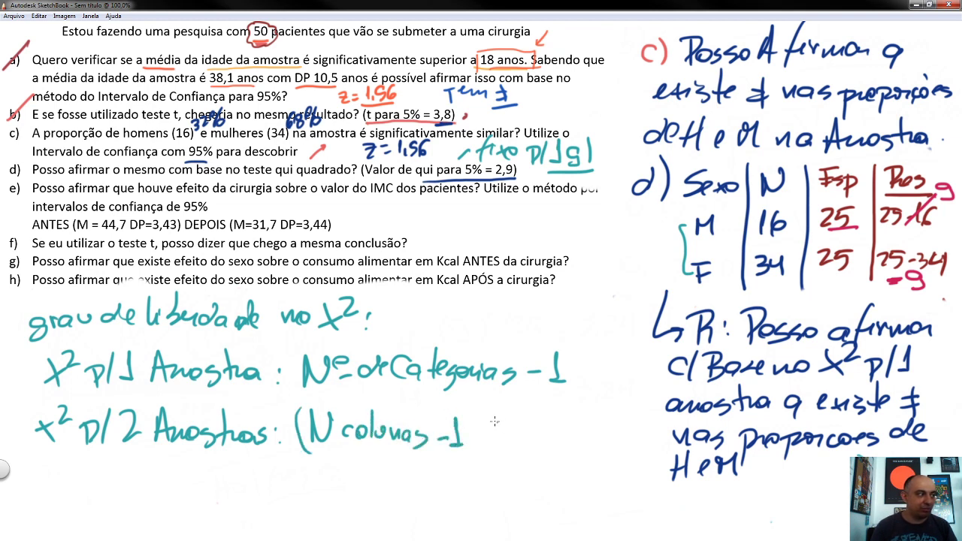
pyautogui.moveTo(460, 406)
pyautogui.mouseDown()
pyautogui.moveTo(466, 456)
pyautogui.moveTo(488, 443)
pyautogui.mouseUp()
pyautogui.moveTo(516, 410)
pyautogui.mouseDown()
pyautogui.moveTo(513, 452)
pyautogui.moveTo(540, 421)
pyautogui.moveTo(552, 448)
pyautogui.mouseUp()
pyautogui.moveTo(557, 432); pyautogui.dragTo(577, 436)
pyautogui.moveTo(581, 418)
pyautogui.mouseDown()
pyautogui.moveTo(580, 443)
pyautogui.moveTo(616, 448)
pyautogui.mouseUp()
pyautogui.moveTo(620, 439)
pyautogui.mouseDown()
pyautogui.moveTo(631, 436)
pyautogui.moveTo(637, 449)
pyautogui.mouseUp()
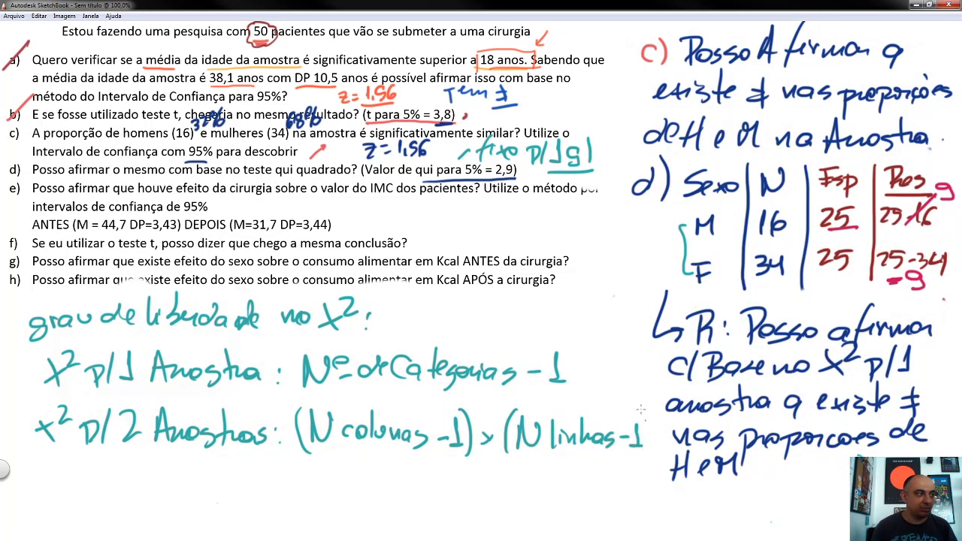
pyautogui.moveTo(641, 406); pyautogui.dragTo(645, 454)
pyautogui.moveTo(492, 434); pyautogui.dragTo(486, 444)
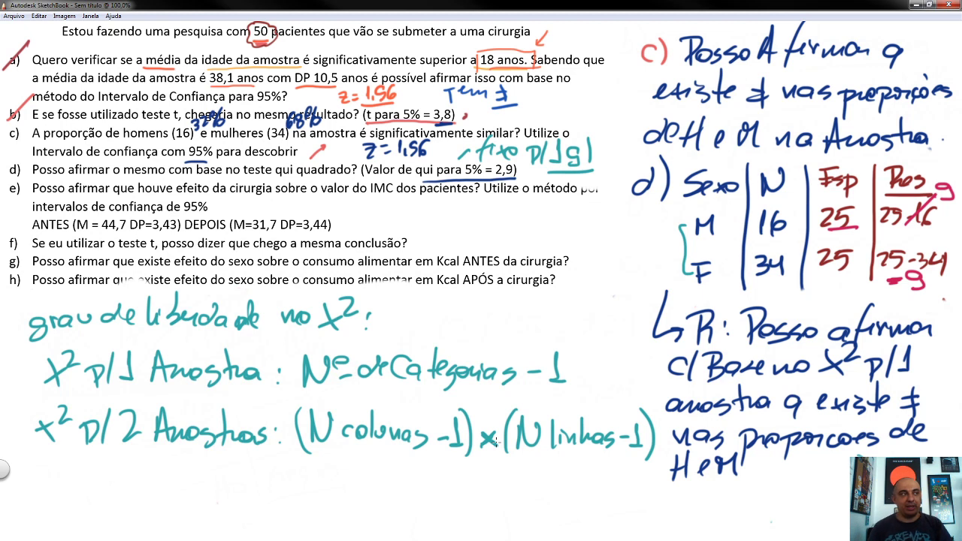
pyautogui.press('e')
pyautogui.moveTo(702, 226)
pyautogui.mouseDown()
pyautogui.moveTo(695, 252)
pyautogui.moveTo(707, 236)
pyautogui.mouseUp()
pyautogui.hotkey('ctrl', 'z')
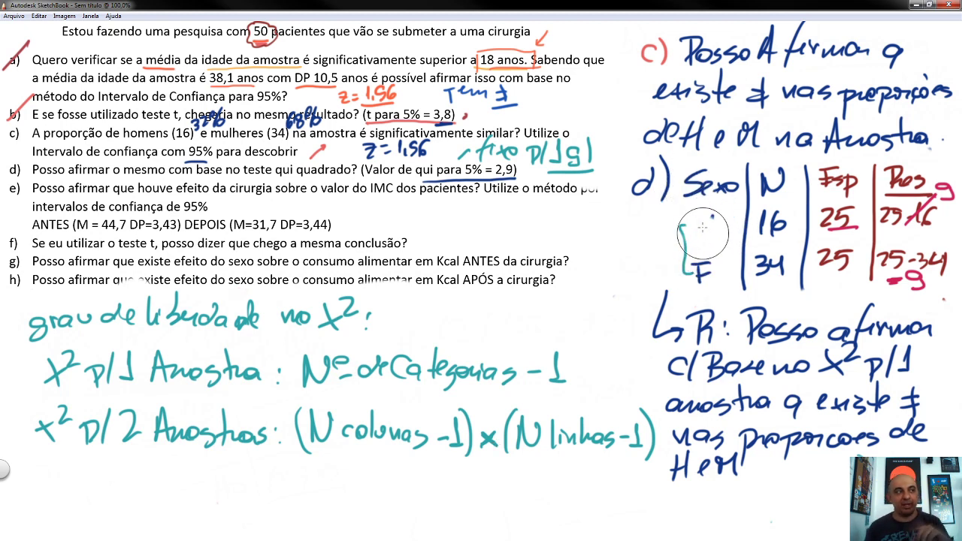
pyautogui.moveTo(701, 272); pyautogui.dragTo(693, 261)
pyautogui.hotkey('ctrl', 'z')
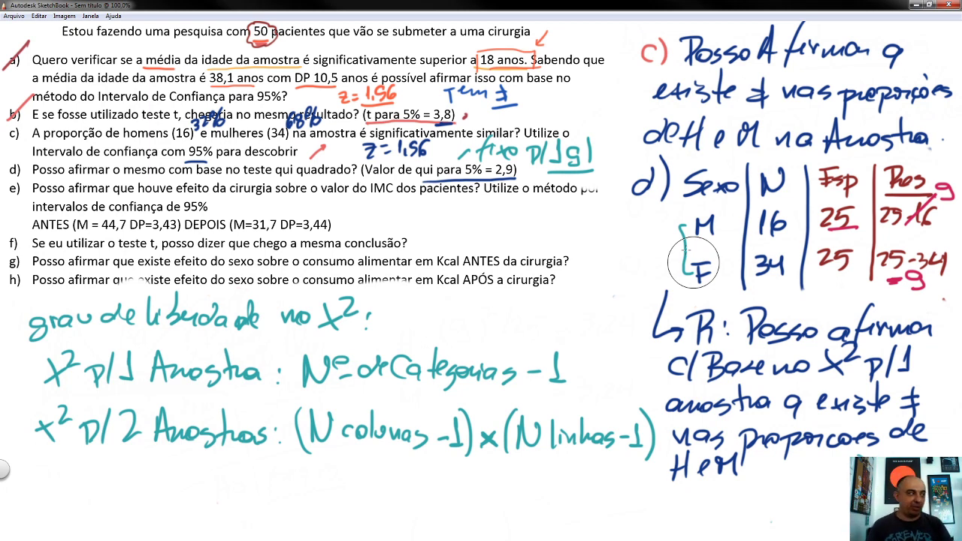
# Write an arrow with "Ex: 2x2 gl=1" in teal under the two-sample chi-square line and underline "gl=1"
pyautogui.moveTo(85, 458)
pyautogui.mouseDown()
pyautogui.moveTo(71, 496)
pyautogui.moveTo(121, 496)
pyautogui.mouseUp()
pyautogui.moveTo(117, 477)
pyautogui.mouseDown()
pyautogui.moveTo(118, 502)
pyautogui.moveTo(137, 486)
pyautogui.mouseUp()
pyautogui.moveTo(114, 501); pyautogui.dragTo(148, 499)
pyautogui.moveTo(148, 484)
pyautogui.mouseDown()
pyautogui.moveTo(171, 480)
pyautogui.moveTo(179, 500)
pyautogui.moveTo(210, 492)
pyautogui.mouseUp()
pyautogui.click(160, 486)
pyautogui.click(161, 496)
pyautogui.moveTo(204, 486); pyautogui.dragTo(203, 500)
pyautogui.moveTo(215, 478); pyautogui.dragTo(252, 503)
pyautogui.moveTo(287, 474); pyautogui.dragTo(289, 501)
pyautogui.moveTo(299, 489); pyautogui.dragTo(312, 498)
pyautogui.moveTo(313, 480); pyautogui.dragTo(327, 504)
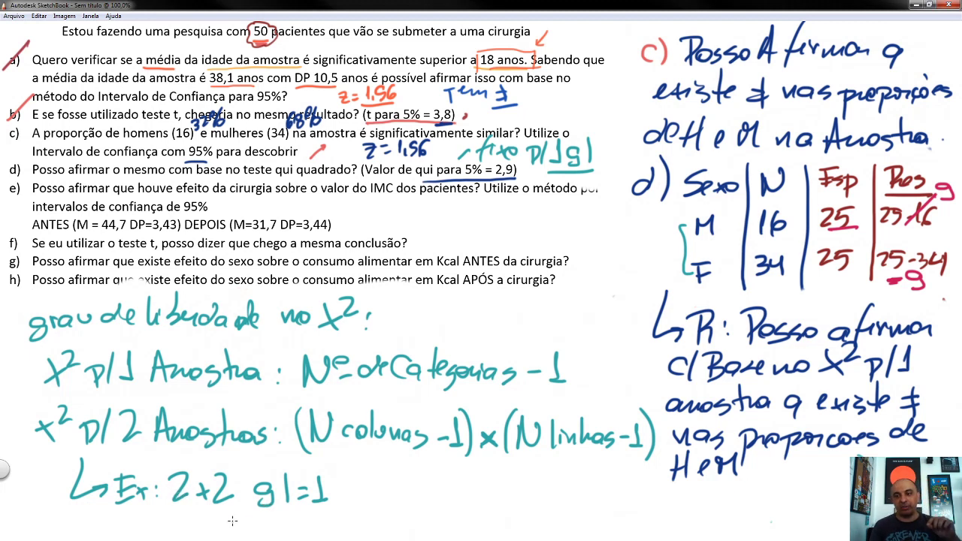
pyautogui.moveTo(254, 517); pyautogui.dragTo(324, 515)
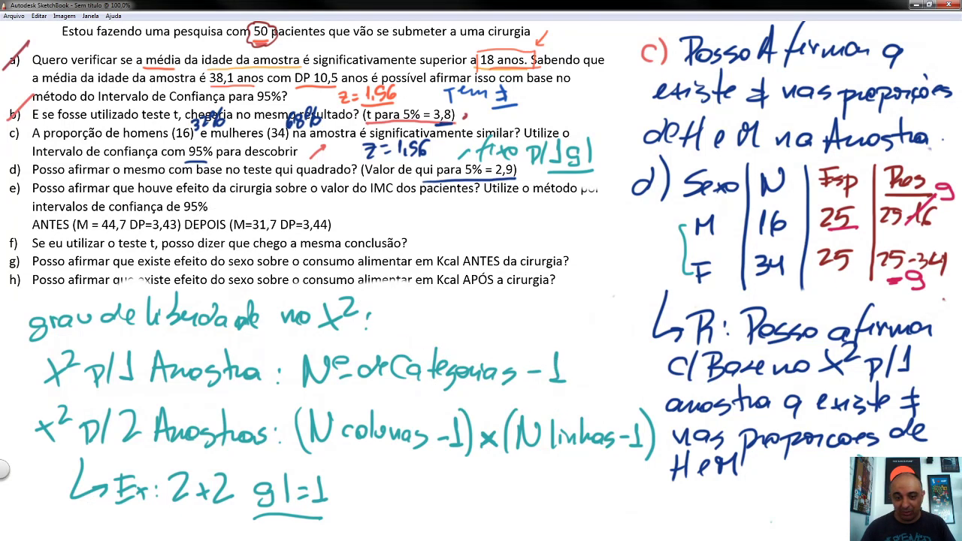
# Switch to jamovi, add an N Outcomes proportion test (χ² goodness of fit) and close its options without assigning a variable
pyautogui.hotkey('alt', 'Tab')
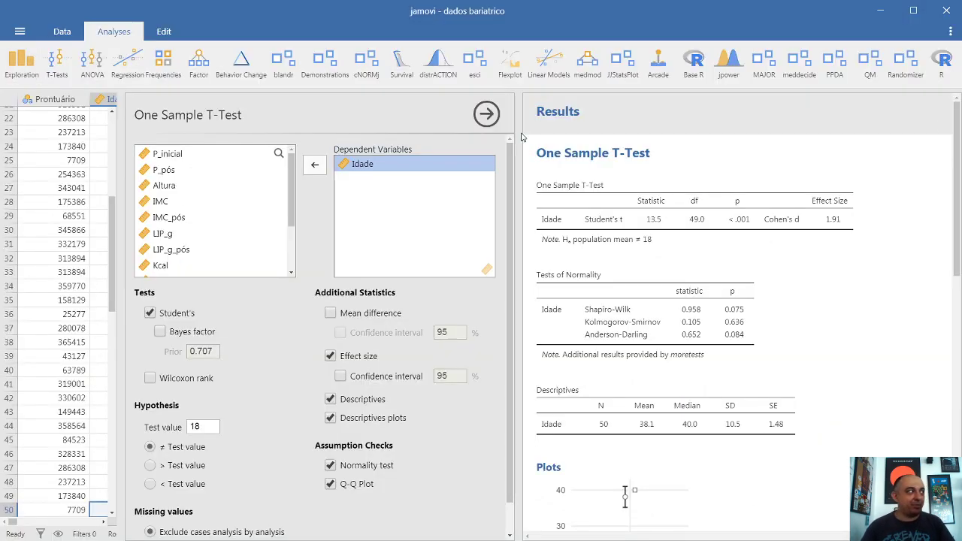
pyautogui.click(494, 119)
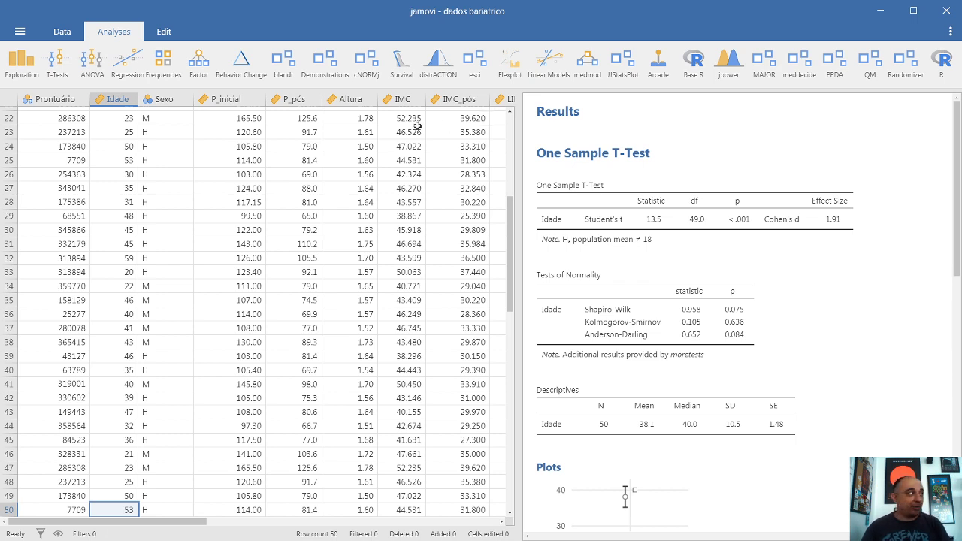
pyautogui.click(166, 69)
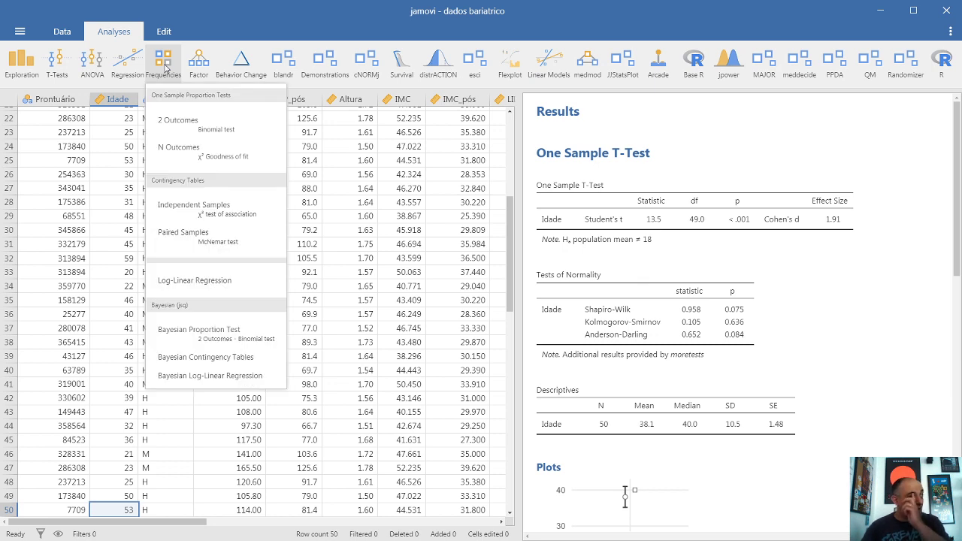
pyautogui.click(224, 155)
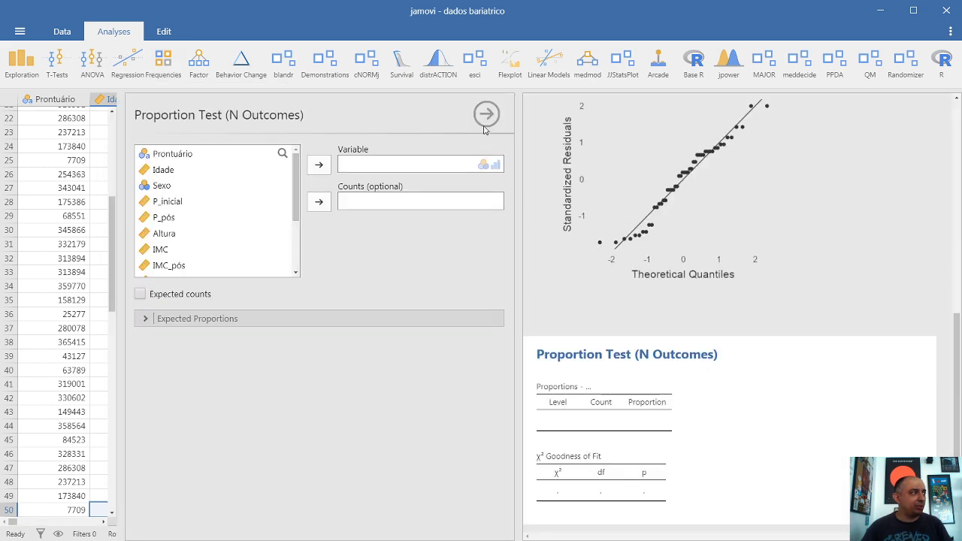
pyautogui.click(486, 115)
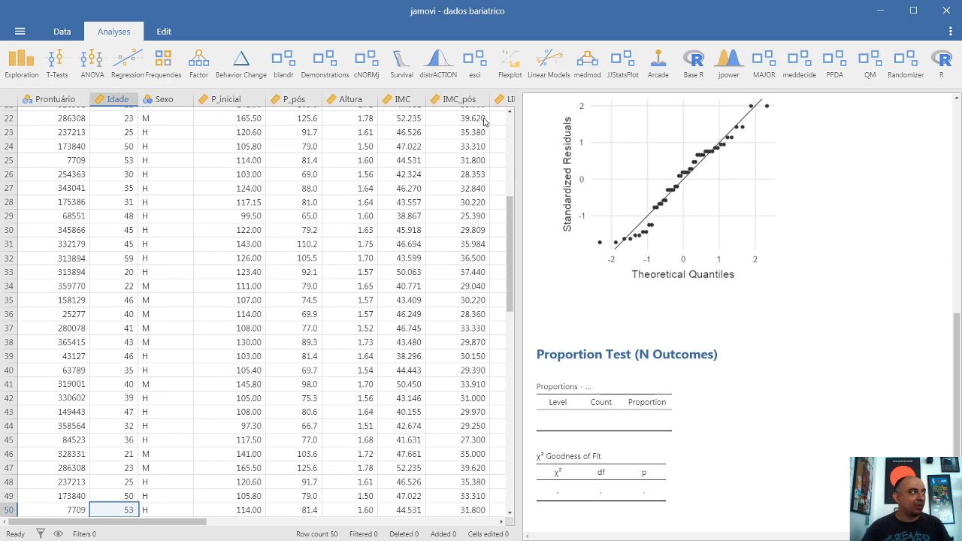
# Add another N Outcomes proportion test and assign Sexo as its variable
pyautogui.click(166, 66)
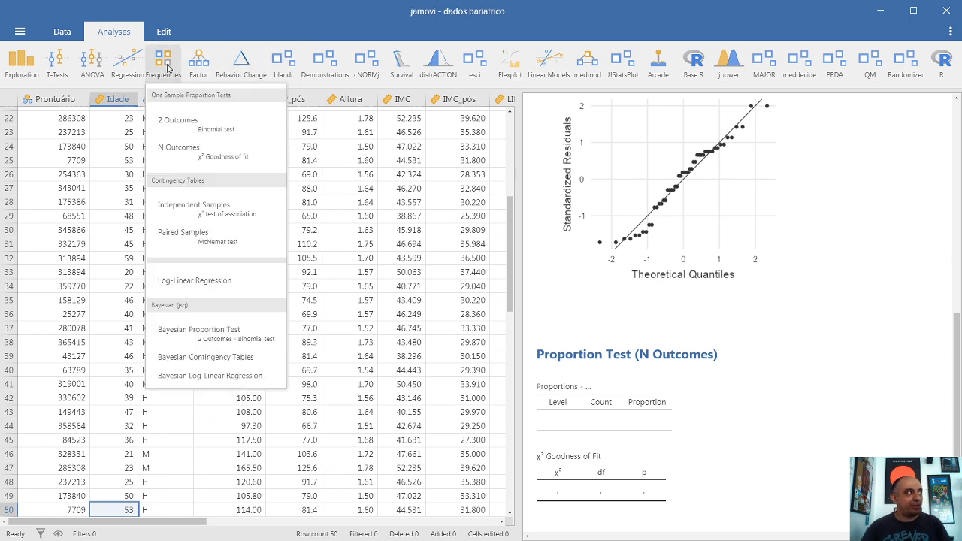
pyautogui.click(211, 160)
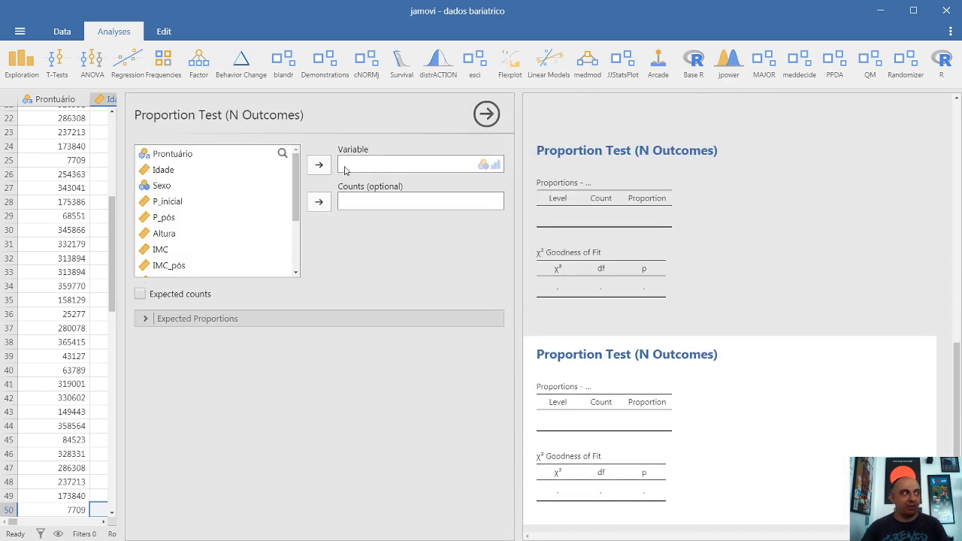
pyautogui.click(163, 188)
pyautogui.click(319, 167)
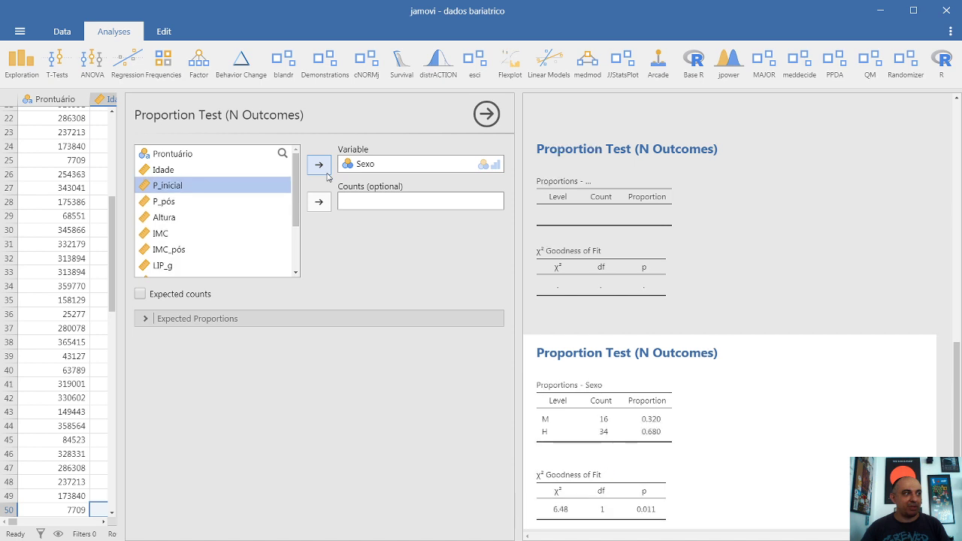
# Show the expected counts for the Sexo proportion test and set the expected ratio of level M to 2
pyautogui.scroll(-2, 840, 372)
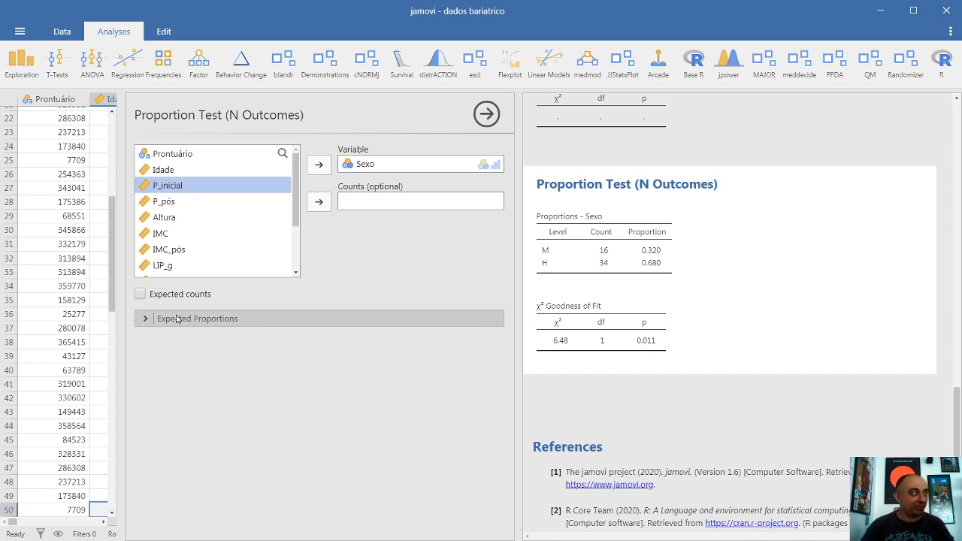
pyautogui.click(163, 296)
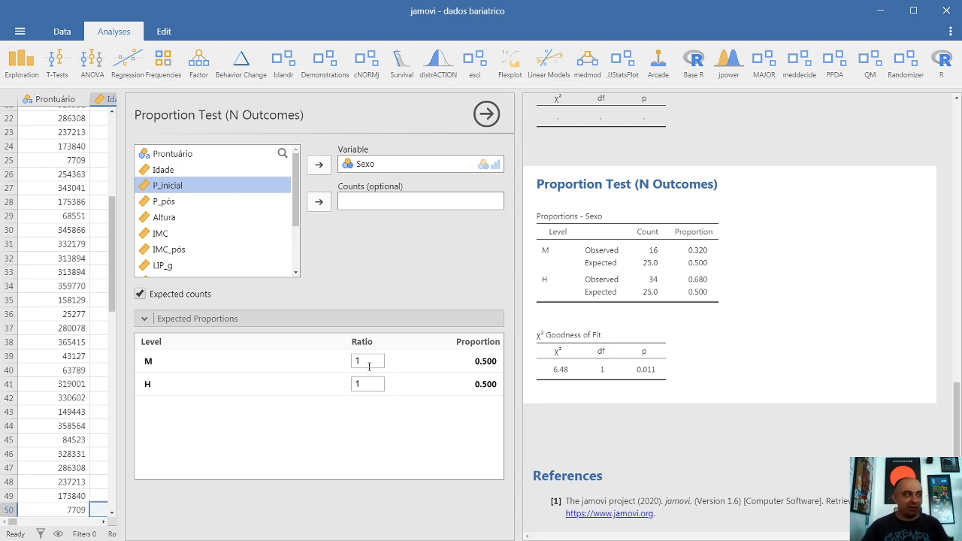
pyautogui.click(369, 362)
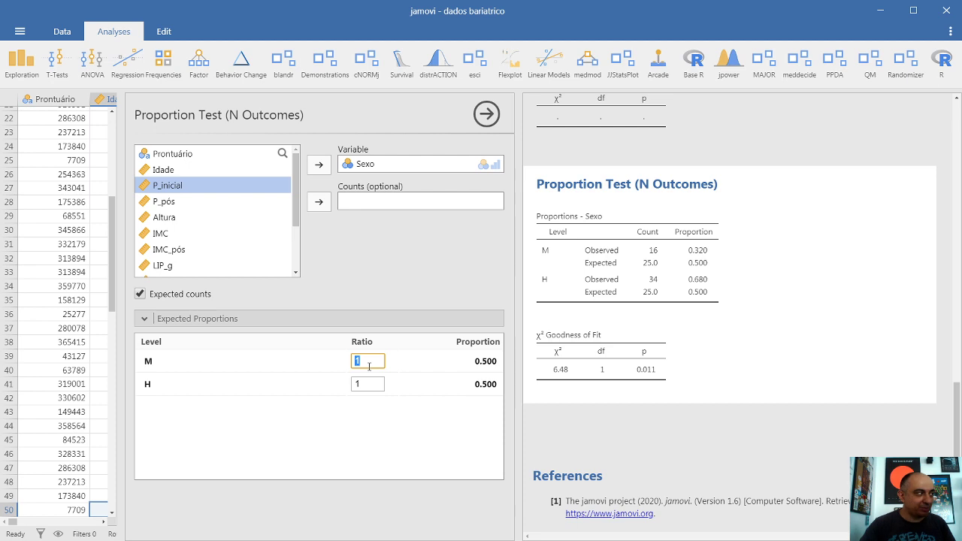
pyautogui.write('2')
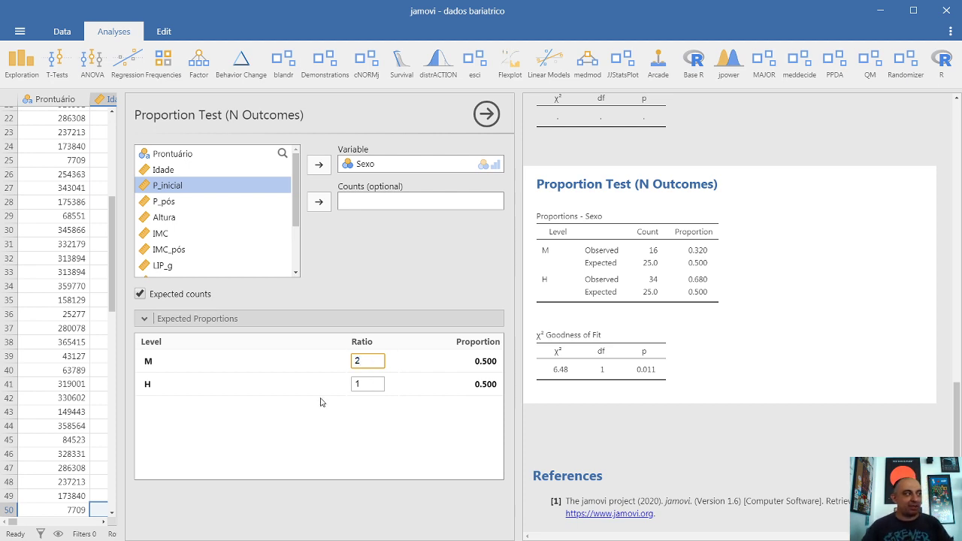
pyautogui.click(366, 411)
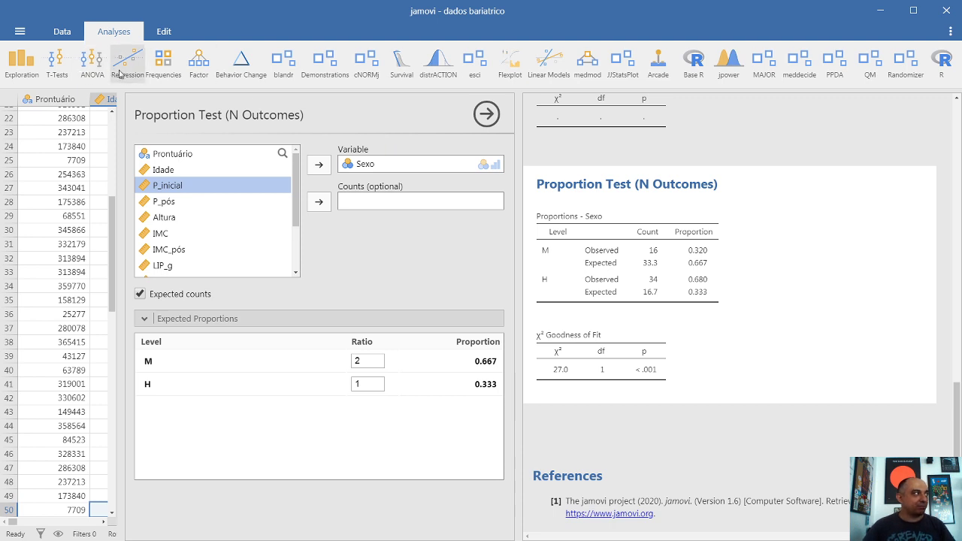
# Open the Independent Samples and Paired Samples (McNemar) contingency table analyses without assigning variables
pyautogui.click(160, 69)
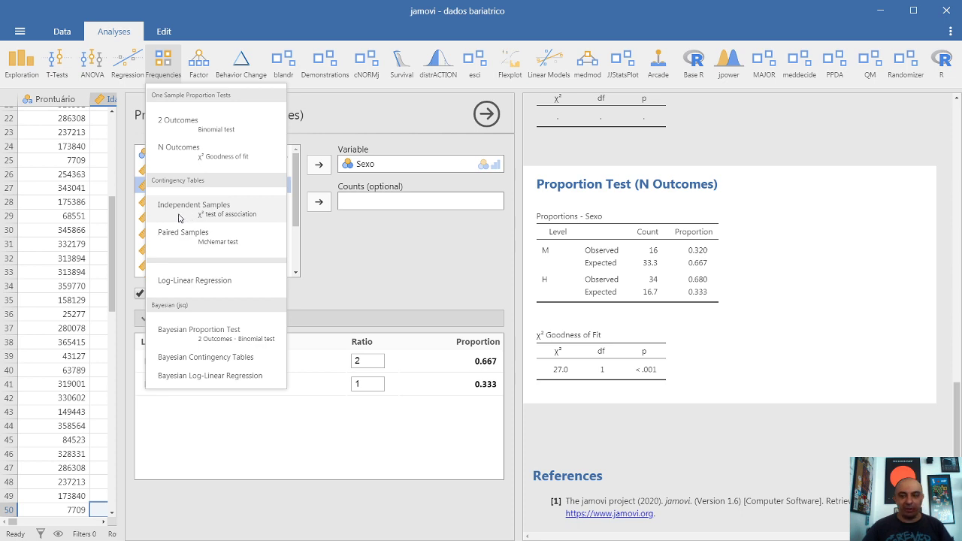
pyautogui.click(178, 217)
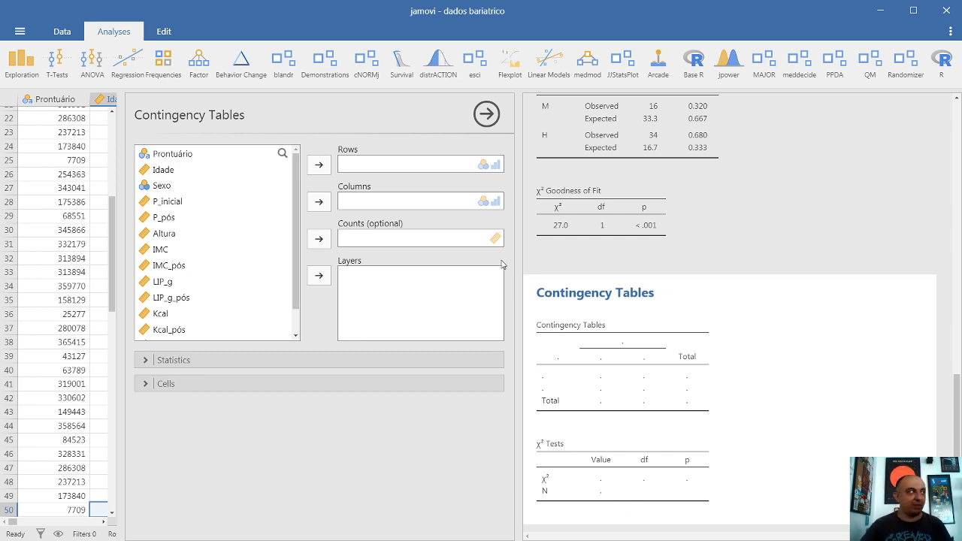
pyautogui.click(163, 61)
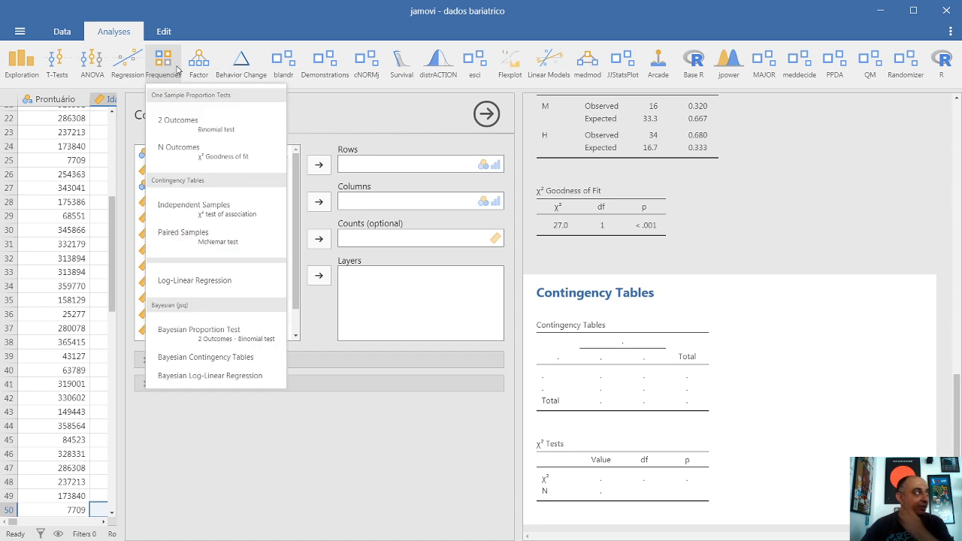
pyautogui.click(221, 240)
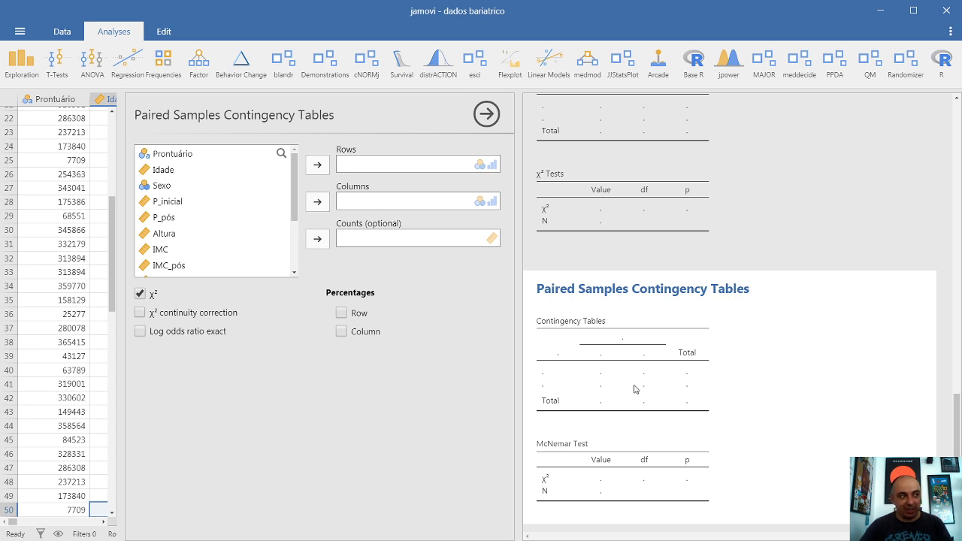
pyautogui.click(165, 68)
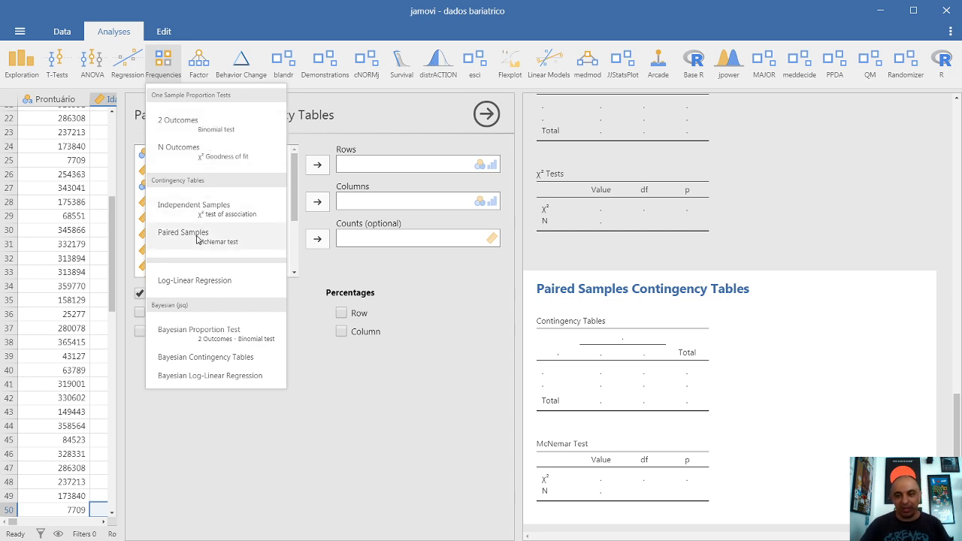
pyautogui.click(300, 389)
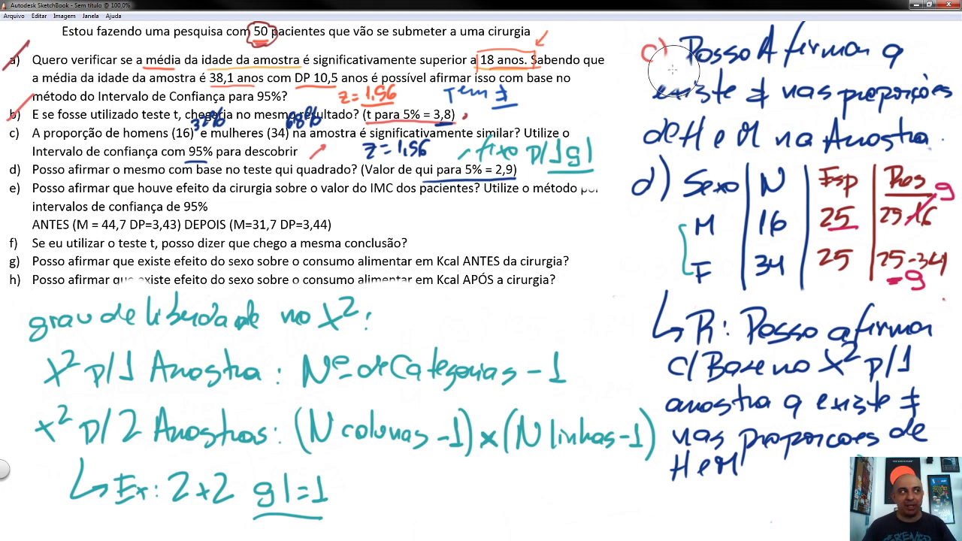
# Erase the handwritten answers to questions c and d, including the observed and expected table, beside the question list
pyautogui.moveTo(673, 70)
pyautogui.mouseDown()
pyautogui.moveTo(645, 61)
pyautogui.moveTo(734, 28)
pyautogui.moveTo(747, 45)
pyautogui.moveTo(729, 79)
pyautogui.moveTo(870, 30)
pyautogui.moveTo(853, 60)
pyautogui.moveTo(870, 73)
pyautogui.moveTo(732, 111)
pyautogui.moveTo(660, 94)
pyautogui.moveTo(645, 118)
pyautogui.moveTo(713, 136)
pyautogui.moveTo(695, 176)
pyautogui.moveTo(847, 81)
pyautogui.moveTo(901, 73)
pyautogui.moveTo(882, 130)
pyautogui.moveTo(920, 125)
pyautogui.moveTo(686, 192)
pyautogui.moveTo(660, 183)
pyautogui.moveTo(663, 170)
pyautogui.moveTo(736, 168)
pyautogui.moveTo(703, 237)
pyautogui.moveTo(763, 213)
pyautogui.mouseUp()
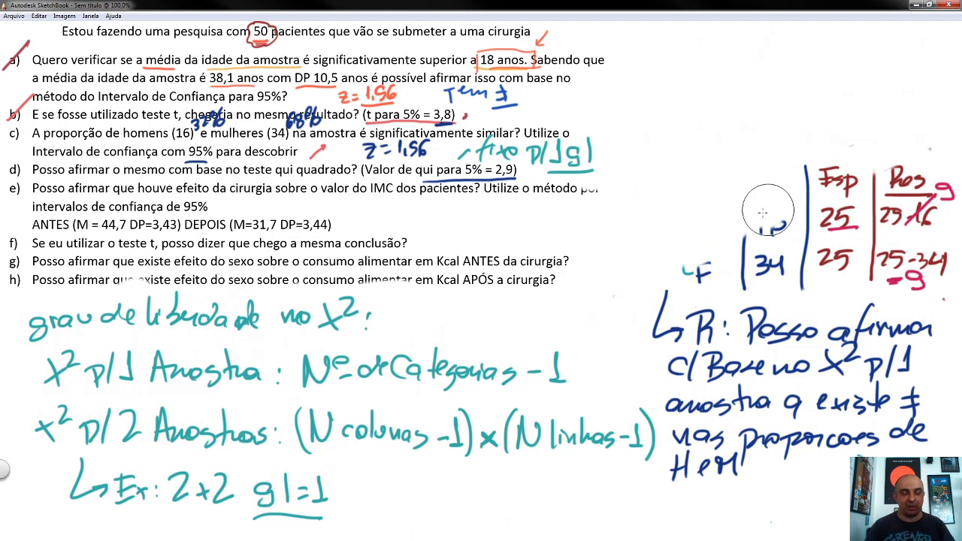
pyautogui.hotkey('ctrl', 'z')
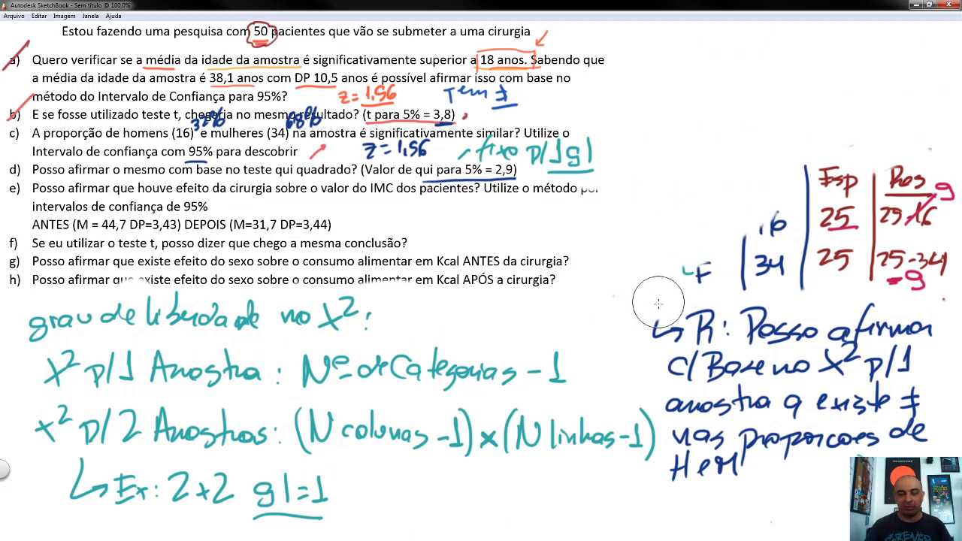
pyautogui.moveTo(665, 289)
pyautogui.mouseDown()
pyautogui.moveTo(699, 327)
pyautogui.moveTo(834, 222)
pyautogui.moveTo(834, 177)
pyautogui.moveTo(909, 176)
pyautogui.mouseUp()
pyautogui.moveTo(817, 231)
pyautogui.mouseDown()
pyautogui.moveTo(806, 264)
pyautogui.moveTo(938, 229)
pyautogui.moveTo(942, 240)
pyautogui.moveTo(862, 295)
pyautogui.moveTo(862, 281)
pyautogui.moveTo(954, 186)
pyautogui.moveTo(959, 154)
pyautogui.moveTo(884, 174)
pyautogui.moveTo(711, 345)
pyautogui.moveTo(722, 321)
pyautogui.mouseUp()
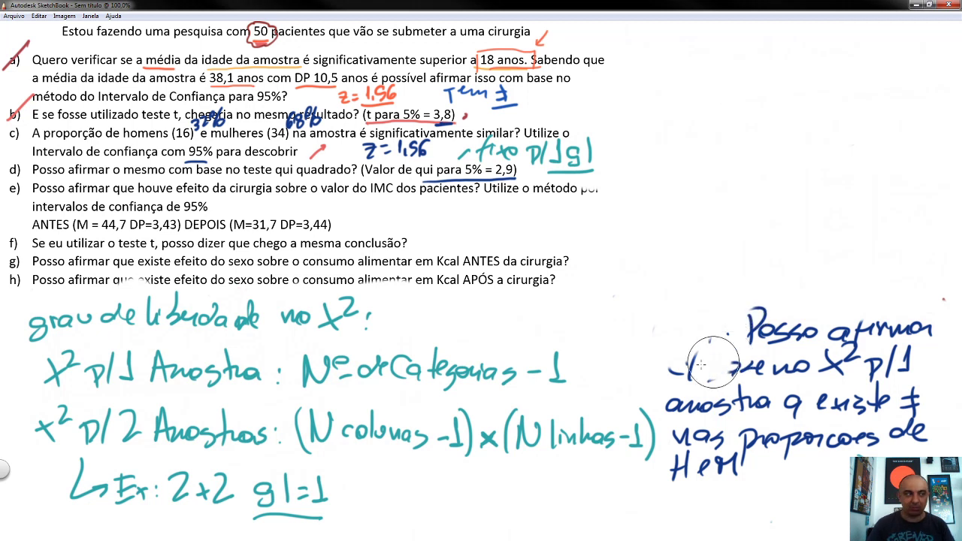
pyautogui.moveTo(684, 404)
pyautogui.mouseDown()
pyautogui.moveTo(764, 328)
pyautogui.moveTo(774, 406)
pyautogui.moveTo(797, 421)
pyautogui.moveTo(864, 410)
pyautogui.moveTo(915, 424)
pyautogui.moveTo(901, 372)
pyautogui.moveTo(834, 338)
pyautogui.moveTo(804, 360)
pyautogui.moveTo(914, 354)
pyautogui.moveTo(734, 301)
pyautogui.moveTo(751, 279)
pyautogui.moveTo(764, 280)
pyautogui.mouseUp()
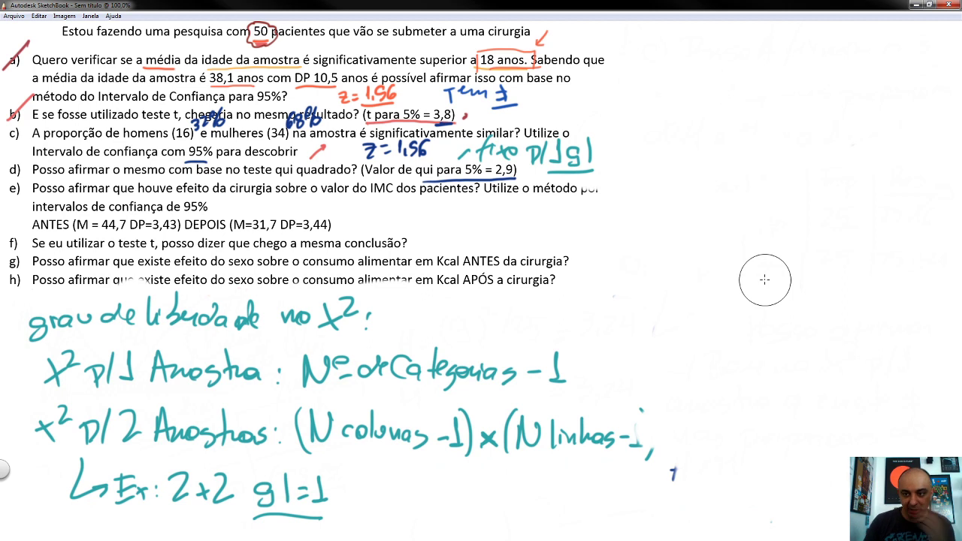
# Erase the chi-square degrees-of-freedom notes below the questions and strike off questions c and d as done
pyautogui.moveTo(202, 358)
pyautogui.mouseDown()
pyautogui.moveTo(43, 346)
pyautogui.moveTo(83, 314)
pyautogui.moveTo(95, 329)
pyautogui.moveTo(156, 316)
pyautogui.moveTo(172, 328)
pyautogui.moveTo(367, 312)
pyautogui.mouseUp()
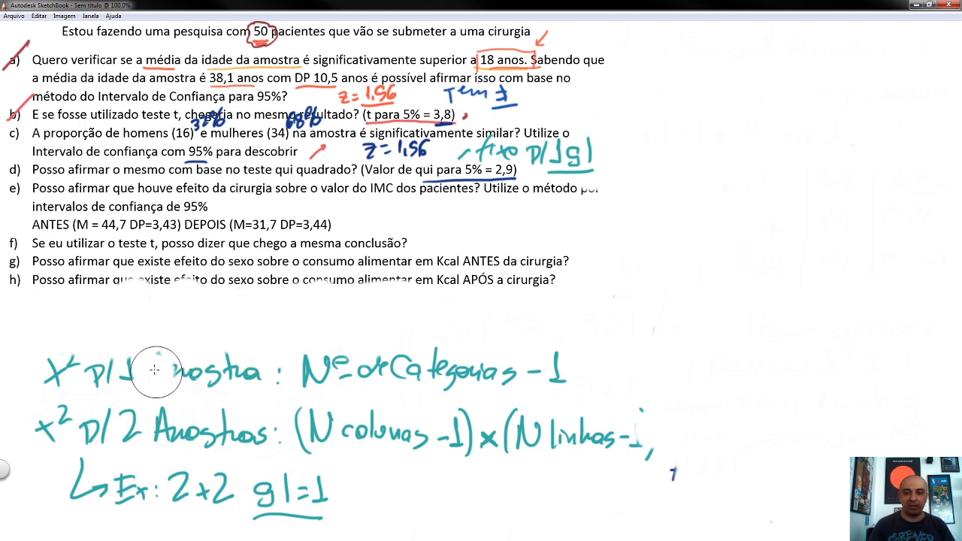
pyautogui.moveTo(47, 379)
pyautogui.mouseDown()
pyautogui.moveTo(25, 400)
pyautogui.moveTo(136, 376)
pyautogui.moveTo(163, 424)
pyautogui.moveTo(141, 492)
pyautogui.moveTo(178, 486)
pyautogui.moveTo(323, 411)
pyautogui.moveTo(341, 437)
pyautogui.moveTo(344, 496)
pyautogui.moveTo(200, 405)
pyautogui.moveTo(219, 359)
pyautogui.moveTo(287, 376)
pyautogui.moveTo(176, 459)
pyautogui.moveTo(105, 491)
pyautogui.moveTo(102, 455)
pyautogui.moveTo(268, 355)
pyautogui.moveTo(338, 377)
pyautogui.moveTo(350, 355)
pyautogui.moveTo(332, 401)
pyautogui.moveTo(369, 418)
pyautogui.moveTo(571, 353)
pyautogui.moveTo(592, 361)
pyautogui.moveTo(537, 424)
pyautogui.moveTo(420, 452)
pyautogui.moveTo(485, 391)
pyautogui.moveTo(616, 374)
pyautogui.moveTo(576, 441)
pyautogui.moveTo(608, 460)
pyautogui.moveTo(676, 472)
pyautogui.mouseUp()
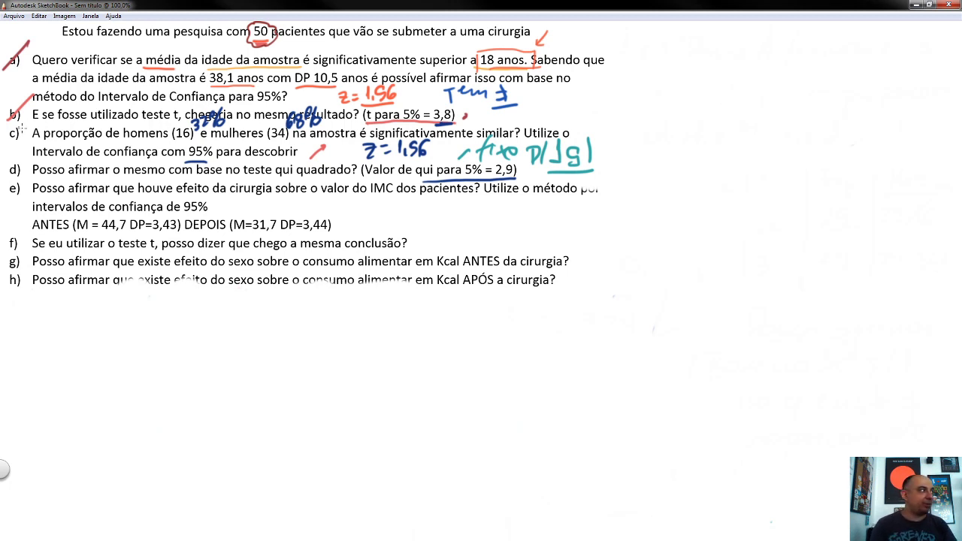
pyautogui.moveTo(3, 141); pyautogui.dragTo(33, 116)
pyautogui.moveTo(7, 177); pyautogui.dragTo(36, 149)
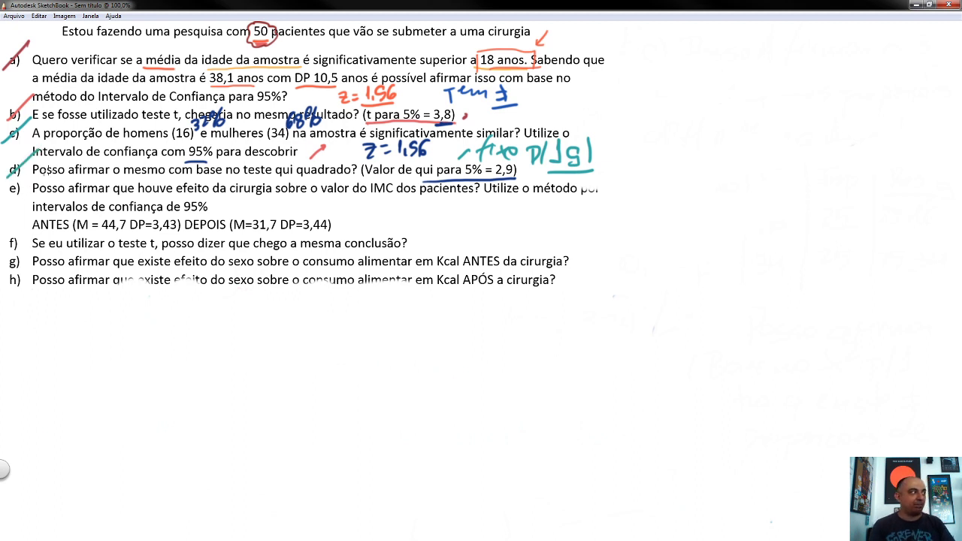
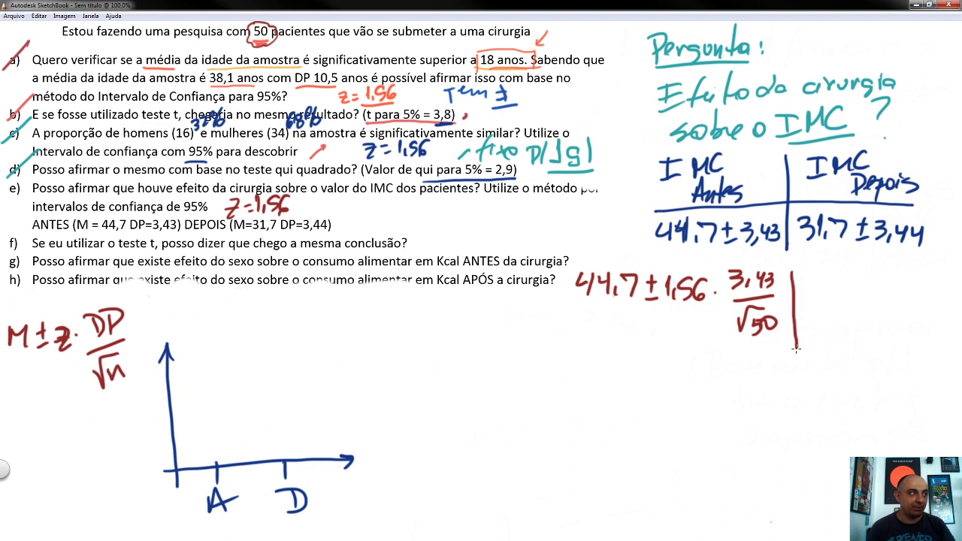
# Write the confidence interval formula for the IMC after surgery as 31,7 ± 1,56 · 3,44/√50
pyautogui.moveTo(832, 277)
pyautogui.mouseDown()
pyautogui.moveTo(841, 299)
pyautogui.moveTo(864, 283)
pyautogui.mouseUp()
pyautogui.moveTo(857, 275)
pyautogui.mouseDown()
pyautogui.moveTo(858, 299)
pyautogui.moveTo(874, 301)
pyautogui.mouseUp()
pyautogui.moveTo(888, 279)
pyautogui.mouseDown()
pyautogui.moveTo(880, 298)
pyautogui.moveTo(897, 299)
pyautogui.moveTo(881, 327)
pyautogui.mouseUp()
pyautogui.moveTo(894, 323); pyautogui.dragTo(915, 325)
pyautogui.moveTo(911, 316)
pyautogui.mouseDown()
pyautogui.moveTo(909, 335)
pyautogui.moveTo(929, 322)
pyautogui.moveTo(925, 331)
pyautogui.mouseUp()
pyautogui.moveTo(879, 348)
pyautogui.mouseDown()
pyautogui.moveTo(945, 338)
pyautogui.moveTo(911, 351)
pyautogui.moveTo(924, 347)
pyautogui.mouseUp()
pyautogui.moveTo(912, 357)
pyautogui.mouseDown()
pyautogui.moveTo(910, 373)
pyautogui.moveTo(923, 355)
pyautogui.mouseUp()
pyautogui.moveTo(928, 358); pyautogui.dragTo(941, 368)
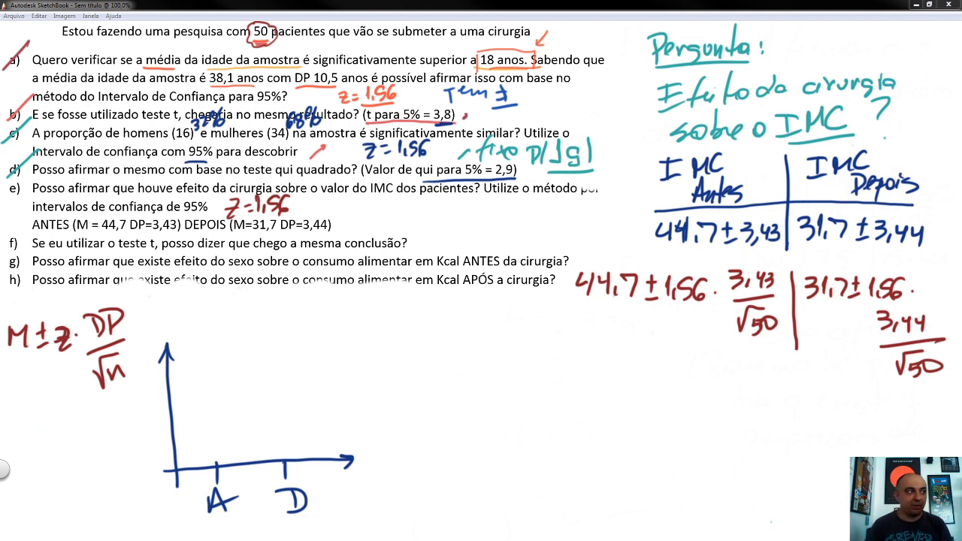
# Mark the before-surgery margin as 0,55 and write the underlined interval 44,7 ± 0,55 below its formula
pyautogui.moveTo(678, 329)
pyautogui.mouseDown()
pyautogui.moveTo(733, 268)
pyautogui.moveTo(753, 253)
pyautogui.moveTo(786, 253)
pyautogui.mouseUp()
pyautogui.moveTo(587, 357)
pyautogui.mouseDown()
pyautogui.moveTo(595, 354)
pyautogui.moveTo(601, 373)
pyautogui.moveTo(640, 354)
pyautogui.moveTo(636, 373)
pyautogui.mouseUp()
pyautogui.moveTo(661, 346)
pyautogui.mouseDown()
pyautogui.moveTo(661, 362)
pyautogui.moveTo(668, 354)
pyautogui.mouseUp()
pyautogui.moveTo(656, 368)
pyautogui.mouseDown()
pyautogui.moveTo(694, 371)
pyautogui.moveTo(688, 354)
pyautogui.moveTo(693, 377)
pyautogui.mouseUp()
pyautogui.moveTo(702, 356)
pyautogui.mouseDown()
pyautogui.moveTo(698, 374)
pyautogui.moveTo(714, 355)
pyautogui.mouseUp()
pyautogui.moveTo(718, 357)
pyautogui.mouseDown()
pyautogui.moveTo(715, 373)
pyautogui.moveTo(730, 352)
pyautogui.mouseUp()
pyautogui.moveTo(585, 392); pyautogui.dragTo(730, 377)
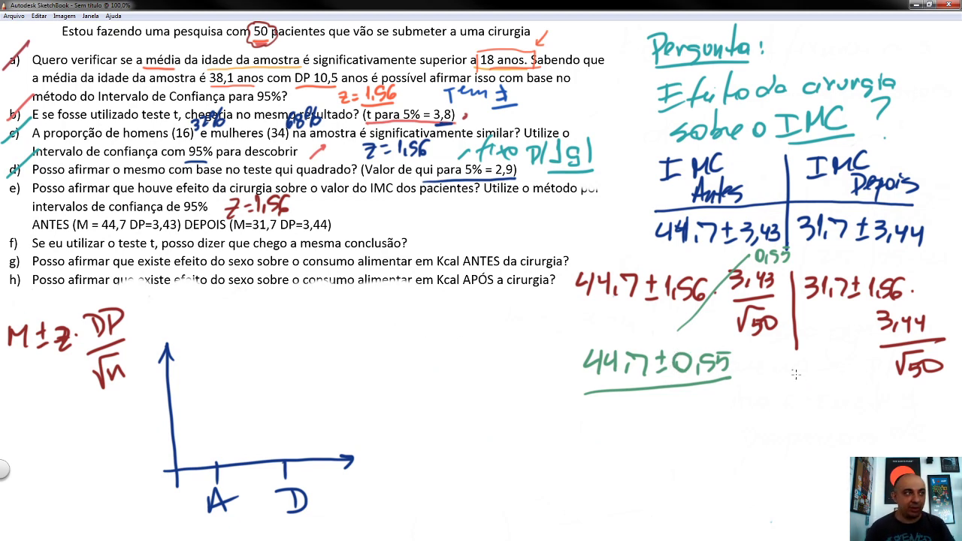
# Circle the margin term in the after-surgery formula and write the underlined interval 31,7 ± 0,55 below it
pyautogui.moveTo(778, 387)
pyautogui.mouseDown()
pyautogui.moveTo(779, 410)
pyautogui.moveTo(801, 412)
pyautogui.mouseUp()
pyautogui.moveTo(804, 388)
pyautogui.mouseDown()
pyautogui.moveTo(822, 388)
pyautogui.moveTo(819, 412)
pyautogui.mouseUp()
pyautogui.moveTo(827, 398)
pyautogui.mouseDown()
pyautogui.moveTo(842, 398)
pyautogui.moveTo(834, 410)
pyautogui.mouseUp()
pyautogui.moveTo(829, 412); pyautogui.dragTo(848, 411)
pyautogui.moveTo(867, 265)
pyautogui.mouseDown()
pyautogui.moveTo(866, 297)
pyautogui.moveTo(881, 368)
pyautogui.moveTo(925, 378)
pyautogui.moveTo(949, 336)
pyautogui.moveTo(899, 272)
pyautogui.moveTo(870, 264)
pyautogui.mouseUp()
pyautogui.moveTo(870, 325); pyautogui.dragTo(916, 266)
pyautogui.moveTo(908, 268)
pyautogui.mouseDown()
pyautogui.moveTo(918, 265)
pyautogui.moveTo(918, 275)
pyautogui.mouseUp()
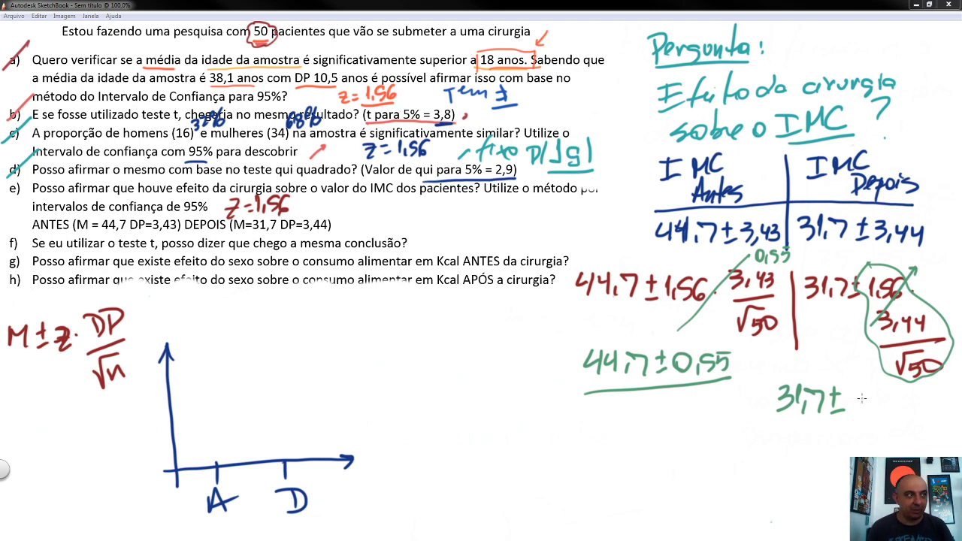
pyautogui.moveTo(861, 398)
pyautogui.mouseDown()
pyautogui.moveTo(892, 396)
pyautogui.moveTo(891, 411)
pyautogui.moveTo(904, 387)
pyautogui.mouseUp()
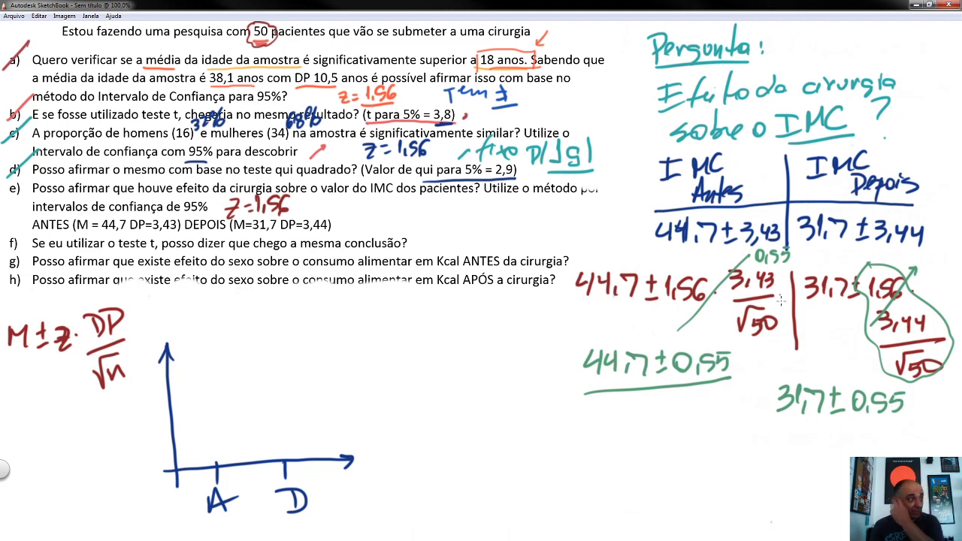
pyautogui.moveTo(782, 423); pyautogui.dragTo(892, 420)
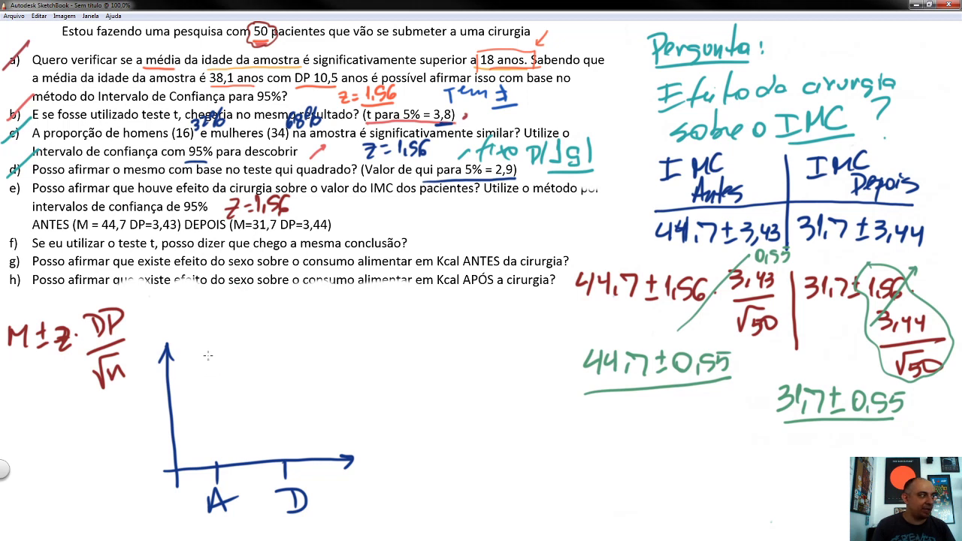
# Plot the before-surgery interval above A on the graph, with mean 44,7 and limits 45,7 and 43,7
pyautogui.moveTo(197, 342)
pyautogui.mouseDown()
pyautogui.moveTo(237, 337)
pyautogui.moveTo(249, 347)
pyautogui.mouseUp()
pyautogui.moveTo(252, 339); pyautogui.dragTo(263, 345)
pyautogui.moveTo(203, 334)
pyautogui.mouseDown()
pyautogui.moveTo(215, 333)
pyautogui.moveTo(208, 314)
pyautogui.mouseUp()
pyautogui.moveTo(200, 316); pyautogui.dragTo(219, 314)
pyautogui.moveTo(219, 299); pyautogui.dragTo(227, 316)
pyautogui.moveTo(234, 302); pyautogui.dragTo(236, 316)
pyautogui.moveTo(235, 300)
pyautogui.mouseDown()
pyautogui.moveTo(248, 300)
pyautogui.moveTo(251, 317)
pyautogui.mouseUp()
pyautogui.moveTo(255, 301)
pyautogui.mouseDown()
pyautogui.moveTo(264, 300)
pyautogui.moveTo(261, 316)
pyautogui.mouseUp()
pyautogui.moveTo(209, 343)
pyautogui.mouseDown()
pyautogui.moveTo(209, 368)
pyautogui.moveTo(238, 367)
pyautogui.mouseUp()
pyautogui.moveTo(233, 359)
pyautogui.mouseDown()
pyautogui.moveTo(234, 372)
pyautogui.moveTo(251, 373)
pyautogui.mouseUp()
pyautogui.moveTo(255, 358)
pyautogui.mouseDown()
pyautogui.moveTo(264, 358)
pyautogui.moveTo(260, 373)
pyautogui.mouseUp()
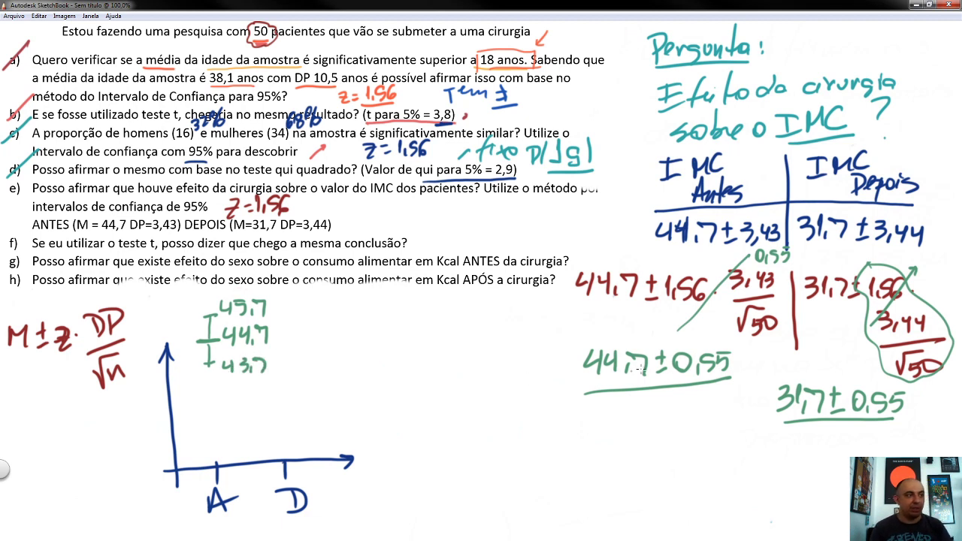
# Plot the after-surgery interval above D on the graph, with mean 31,7 and limits 32,7 and 30,7
pyautogui.moveTo(277, 430); pyautogui.dragTo(311, 432)
pyautogui.moveTo(318, 428); pyautogui.dragTo(331, 417)
pyautogui.moveTo(331, 417); pyautogui.dragTo(326, 432)
pyautogui.moveTo(280, 408); pyautogui.dragTo(318, 414)
pyautogui.moveTo(324, 396)
pyautogui.mouseDown()
pyautogui.moveTo(335, 396)
pyautogui.moveTo(329, 410)
pyautogui.mouseUp()
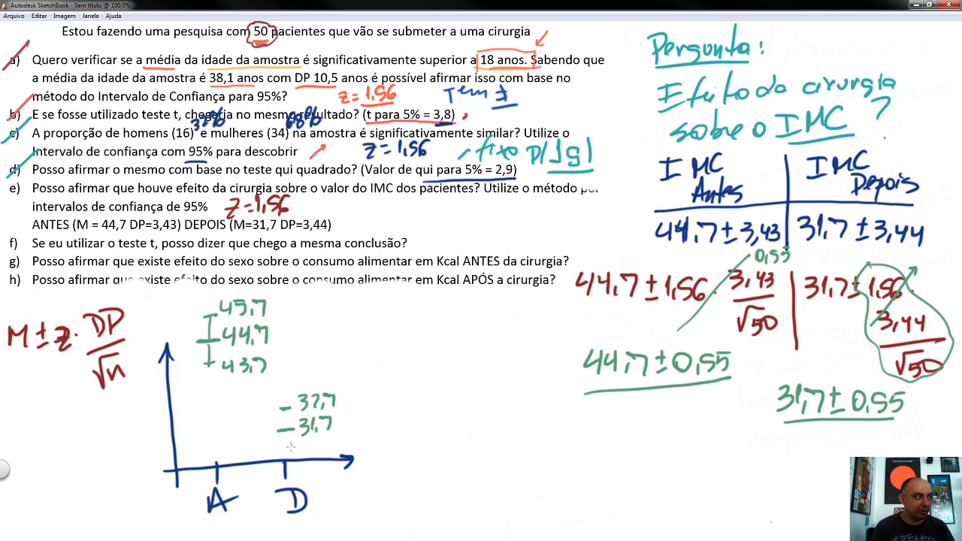
pyautogui.moveTo(282, 452); pyautogui.dragTo(327, 456)
pyautogui.moveTo(325, 439)
pyautogui.mouseDown()
pyautogui.moveTo(340, 438)
pyautogui.moveTo(332, 454)
pyautogui.mouseUp()
pyautogui.moveTo(285, 407)
pyautogui.mouseDown()
pyautogui.moveTo(285, 452)
pyautogui.moveTo(295, 409)
pyautogui.mouseUp()
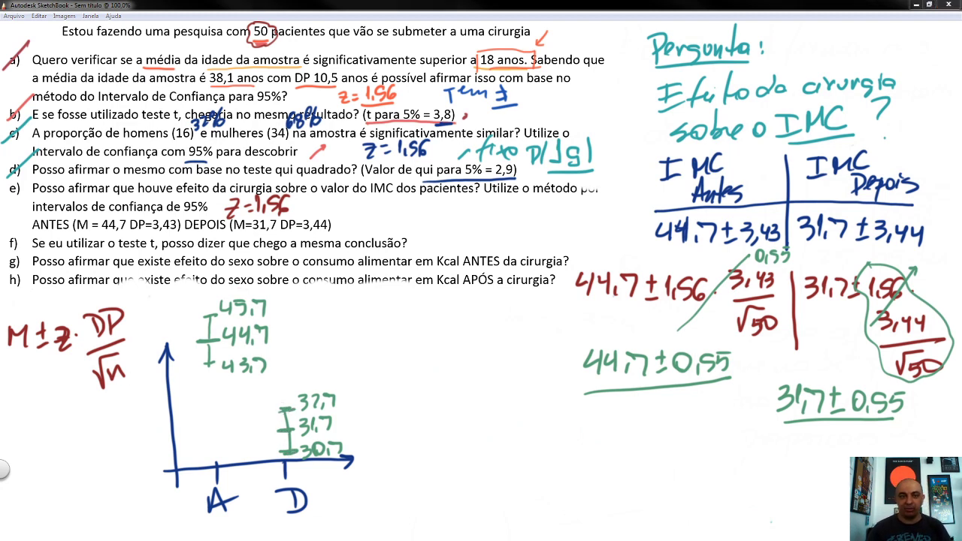
# Draw dashed lines at the facing interval limits, label the vertical axis IMC and connect the two means with a line
pyautogui.moveTo(170, 369); pyautogui.dragTo(178, 369)
pyautogui.moveTo(197, 368); pyautogui.dragTo(206, 367)
pyautogui.moveTo(296, 353); pyautogui.dragTo(306, 351)
pyautogui.moveTo(113, 401)
pyautogui.mouseDown()
pyautogui.moveTo(118, 417)
pyautogui.moveTo(139, 396)
pyautogui.moveTo(165, 396)
pyautogui.mouseUp()
pyautogui.moveTo(124, 425)
pyautogui.mouseDown()
pyautogui.moveTo(156, 414)
pyautogui.moveTo(215, 414)
pyautogui.mouseUp()
pyautogui.moveTo(229, 414); pyautogui.dragTo(241, 413)
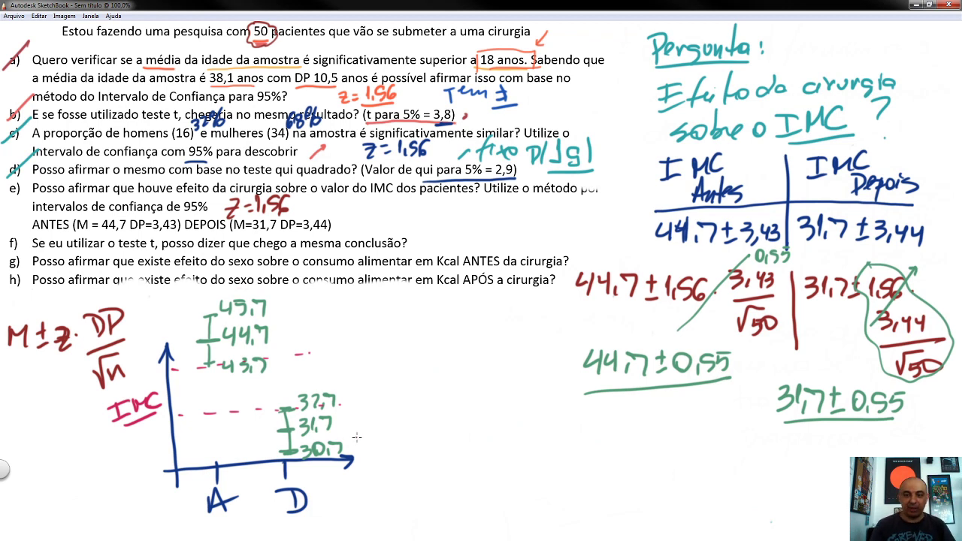
pyautogui.moveTo(239, 370); pyautogui.dragTo(243, 371)
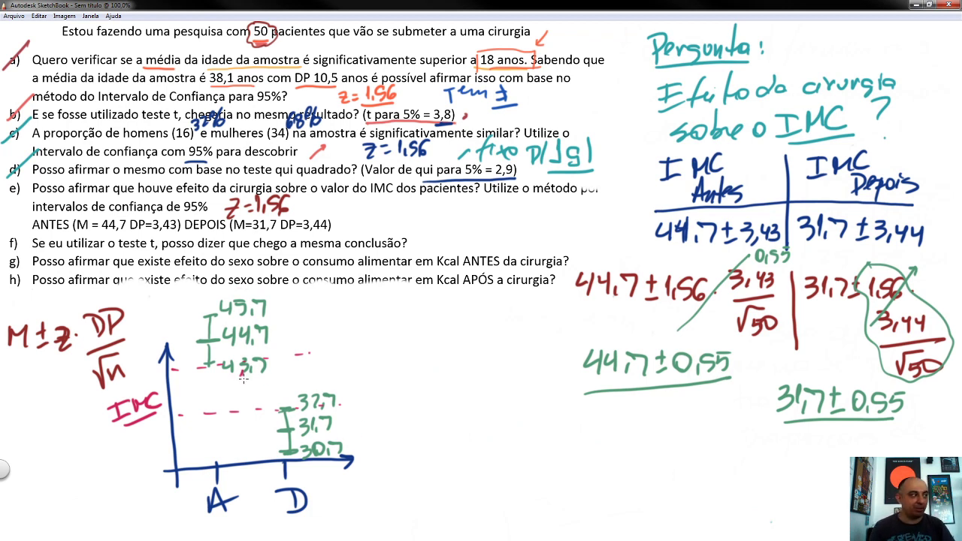
pyautogui.moveTo(208, 342); pyautogui.dragTo(290, 428)
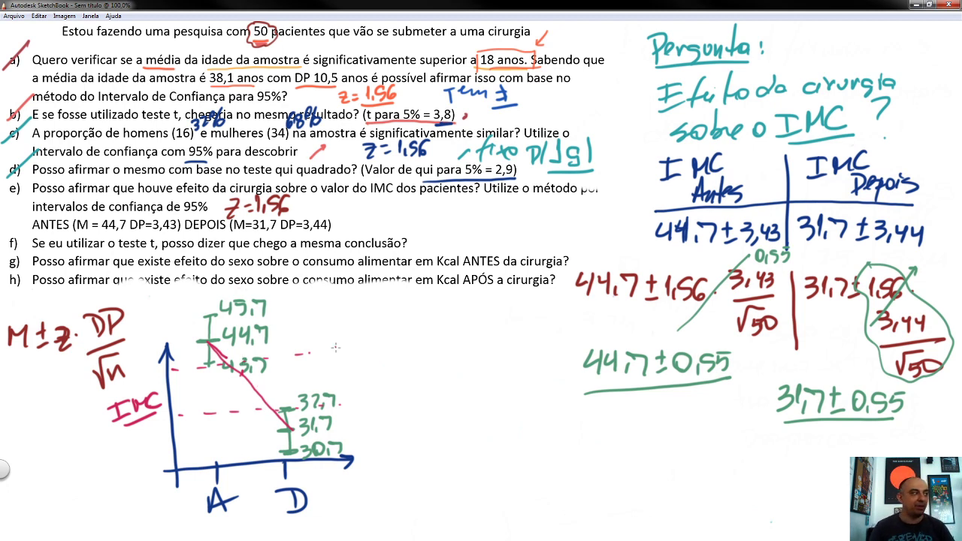
# Start the handwritten answer to question e beside the graph with "R: Posso Afirmar q a cirurgia teve efeito"
pyautogui.moveTo(382, 314)
pyautogui.mouseDown()
pyautogui.moveTo(380, 342)
pyautogui.moveTo(390, 329)
pyautogui.moveTo(400, 343)
pyautogui.moveTo(424, 339)
pyautogui.moveTo(427, 329)
pyautogui.mouseUp()
pyautogui.click(406, 325)
pyautogui.click(407, 338)
pyautogui.moveTo(443, 323)
pyautogui.mouseDown()
pyautogui.moveTo(449, 335)
pyautogui.moveTo(568, 321)
pyautogui.mouseUp()
pyautogui.moveTo(397, 362); pyautogui.dragTo(386, 390)
pyautogui.moveTo(406, 364)
pyautogui.mouseDown()
pyautogui.moveTo(506, 353)
pyautogui.moveTo(505, 374)
pyautogui.moveTo(532, 362)
pyautogui.mouseUp()
pyautogui.moveTo(392, 399); pyautogui.dragTo(394, 421)
pyautogui.moveTo(384, 414)
pyautogui.mouseDown()
pyautogui.moveTo(460, 401)
pyautogui.moveTo(474, 421)
pyautogui.moveTo(493, 407)
pyautogui.moveTo(502, 413)
pyautogui.mouseUp()
pyautogui.moveTo(509, 397); pyautogui.dragTo(520, 398)
# Complete the handwritten answer with "significativo sobre o IMC dos pacientes" and underline its last word
pyautogui.moveTo(407, 442); pyautogui.dragTo(397, 462)
pyautogui.moveTo(415, 447)
pyautogui.mouseDown()
pyautogui.moveTo(418, 460)
pyautogui.moveTo(421, 443)
pyautogui.mouseUp()
pyautogui.moveTo(440, 446); pyautogui.dragTo(432, 468)
pyautogui.moveTo(451, 443); pyautogui.dragTo(461, 456)
pyautogui.moveTo(481, 424)
pyautogui.mouseDown()
pyautogui.moveTo(465, 465)
pyautogui.moveTo(484, 440)
pyautogui.mouseUp()
pyautogui.moveTo(481, 443); pyautogui.dragTo(489, 453)
pyautogui.moveTo(511, 441)
pyautogui.mouseDown()
pyautogui.moveTo(510, 452)
pyautogui.moveTo(549, 430)
pyautogui.moveTo(579, 436)
pyautogui.mouseUp()
pyautogui.moveTo(592, 409)
pyautogui.mouseDown()
pyautogui.moveTo(601, 431)
pyautogui.moveTo(628, 429)
pyautogui.mouseUp()
pyautogui.moveTo(554, 470)
pyautogui.mouseDown()
pyautogui.moveTo(554, 483)
pyautogui.moveTo(567, 469)
pyautogui.moveTo(568, 485)
pyautogui.mouseUp()
pyautogui.moveTo(571, 468)
pyautogui.mouseDown()
pyautogui.moveTo(574, 484)
pyautogui.moveTo(598, 478)
pyautogui.mouseUp()
pyautogui.moveTo(613, 463)
pyautogui.mouseDown()
pyautogui.moveTo(603, 481)
pyautogui.moveTo(641, 451)
pyautogui.moveTo(646, 472)
pyautogui.mouseUp()
pyautogui.moveTo(667, 454)
pyautogui.mouseDown()
pyautogui.moveTo(636, 511)
pyautogui.moveTo(664, 493)
pyautogui.mouseUp()
pyautogui.moveTo(666, 490)
pyautogui.mouseDown()
pyautogui.moveTo(677, 502)
pyautogui.moveTo(700, 483)
pyautogui.moveTo(709, 489)
pyautogui.mouseUp()
pyautogui.moveTo(711, 484); pyautogui.dragTo(725, 473)
pyautogui.moveTo(720, 465); pyautogui.dragTo(734, 487)
pyautogui.moveTo(663, 511); pyautogui.dragTo(732, 495)
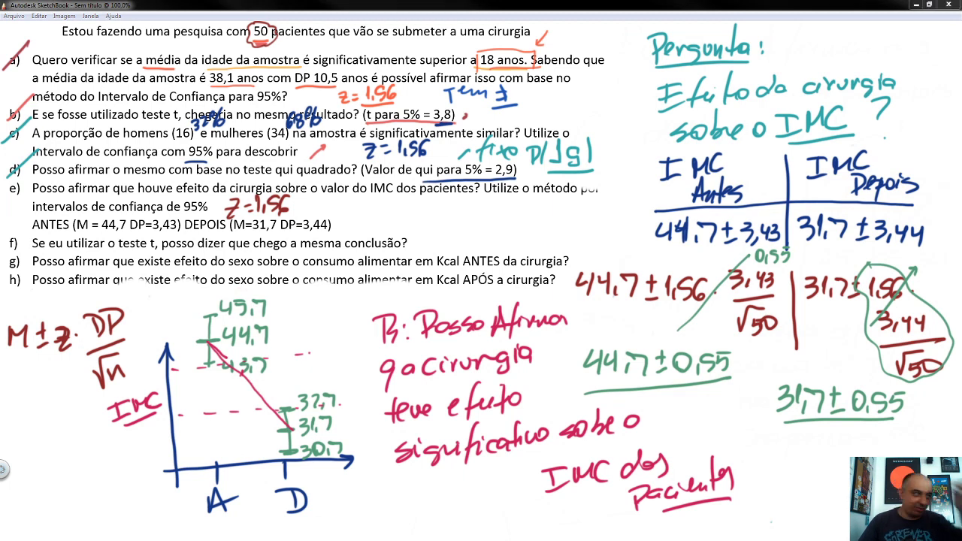
# Switch to jamovi, close the Paired Samples Contingency Tables options and highlight the IMC and IMC_pós columns in the data
pyautogui.hotkey('alt', 'Tab')
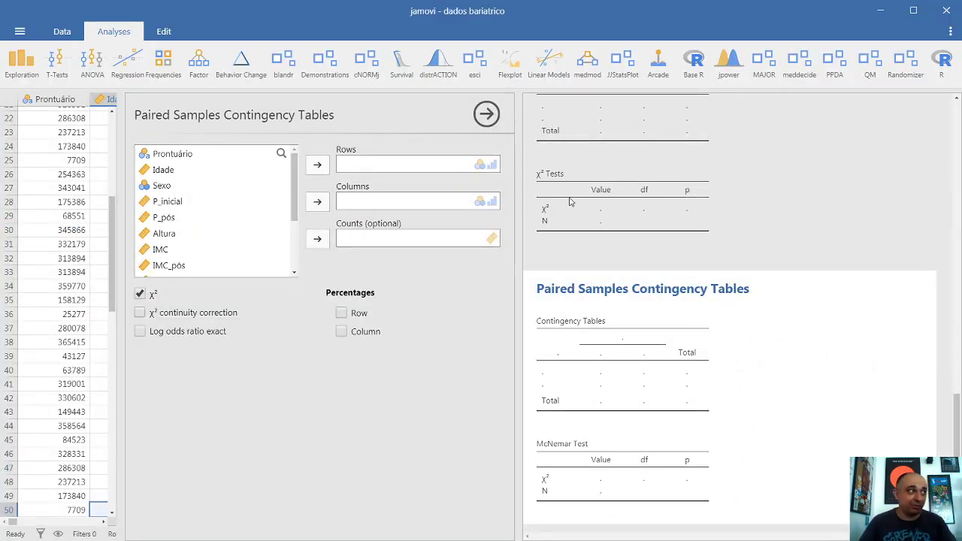
pyautogui.click(487, 114)
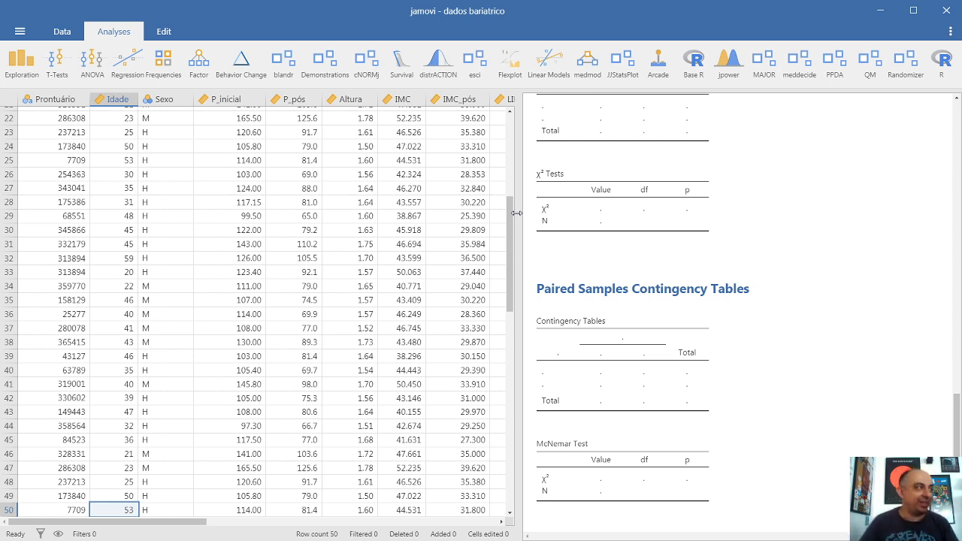
pyautogui.moveTo(517, 213); pyautogui.dragTo(533, 215)
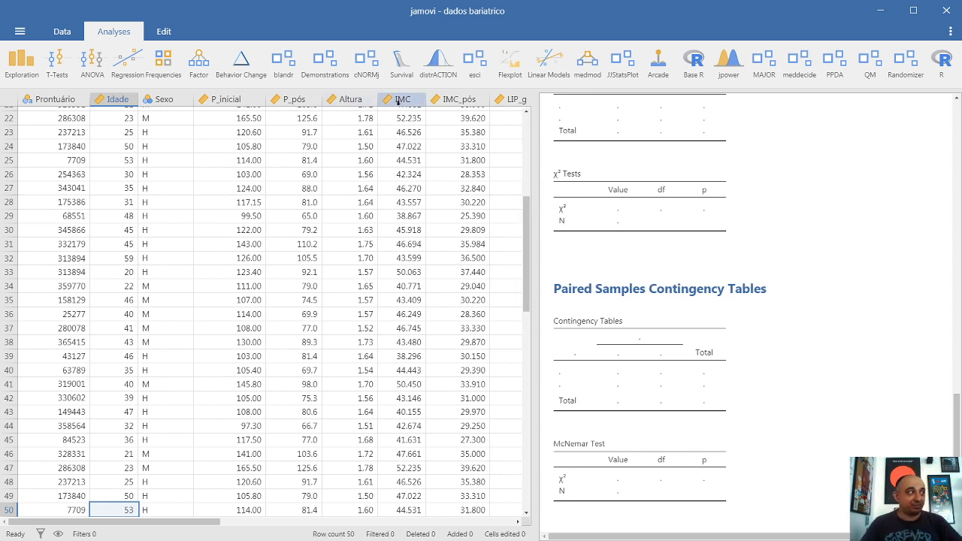
pyautogui.scroll(1, 402, 106)
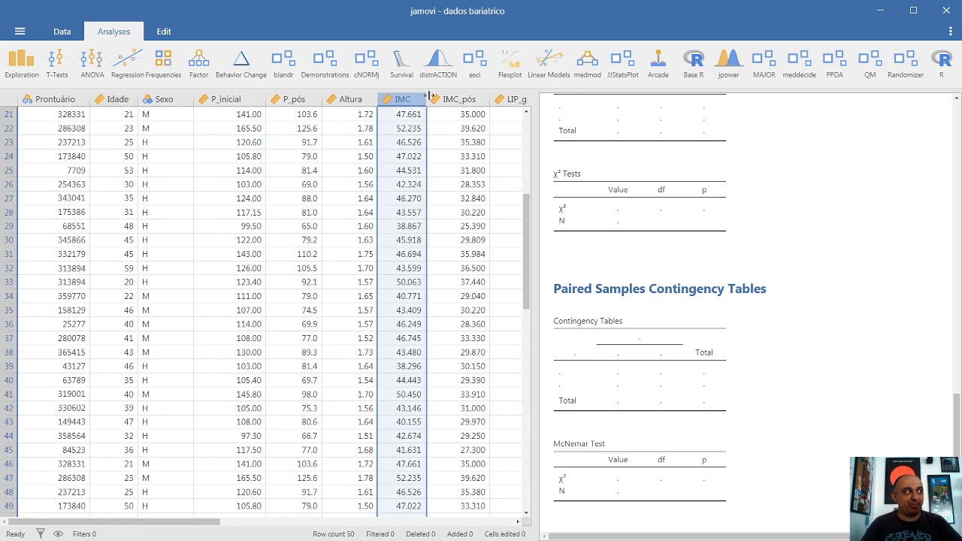
pyautogui.click(454, 100)
pyautogui.click(402, 99)
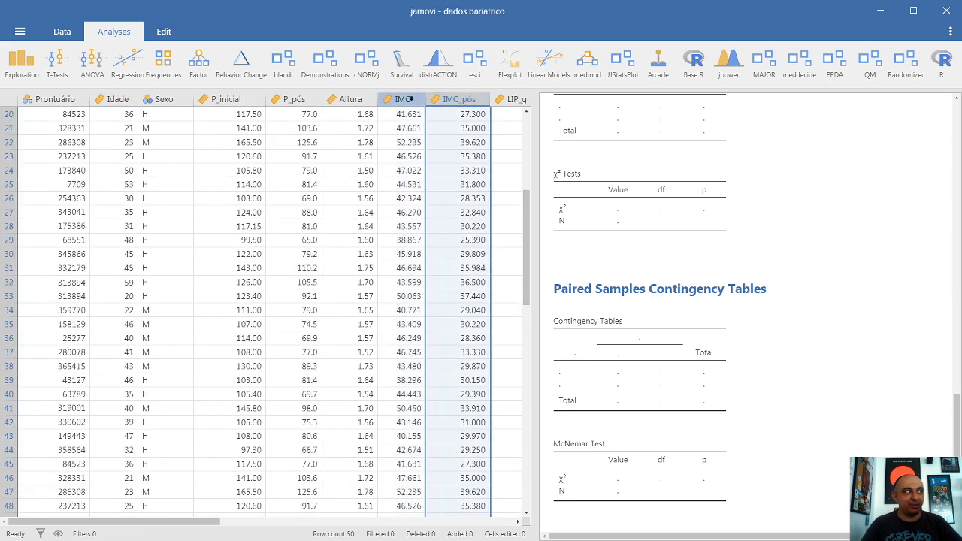
pyautogui.scroll(1, 402, 105)
pyautogui.click(455, 104)
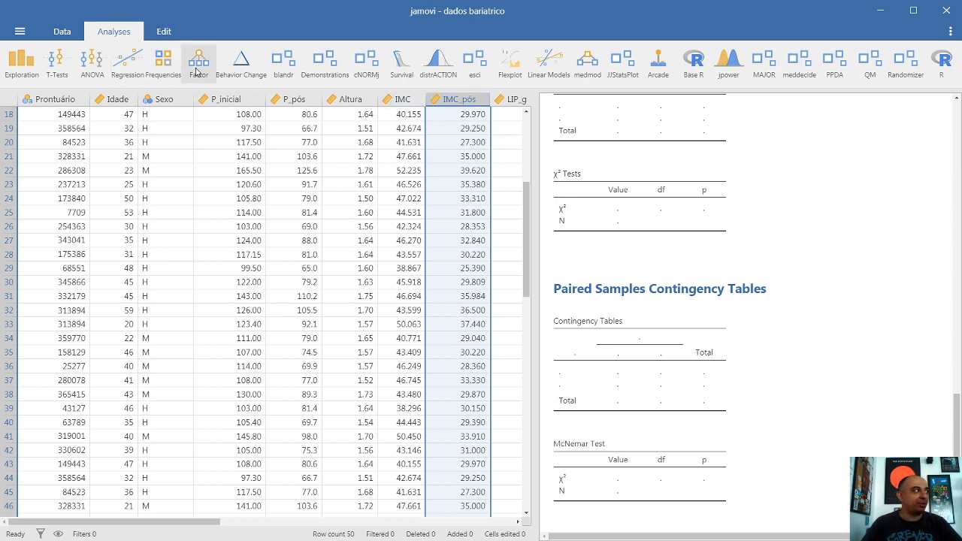
# Add a Paired Samples T-Test with IMC and IMC_pós as the paired variables
pyautogui.click(56, 64)
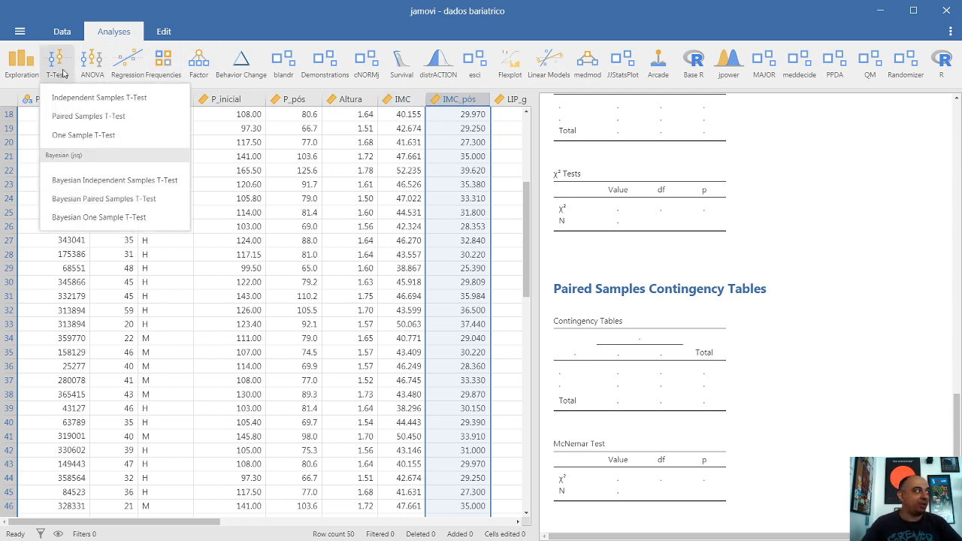
pyautogui.click(88, 117)
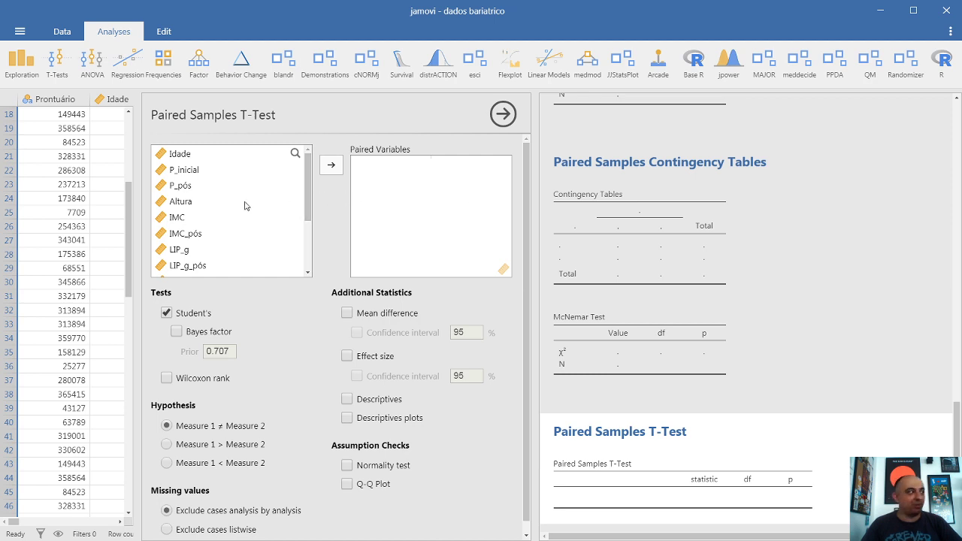
pyautogui.click(192, 223)
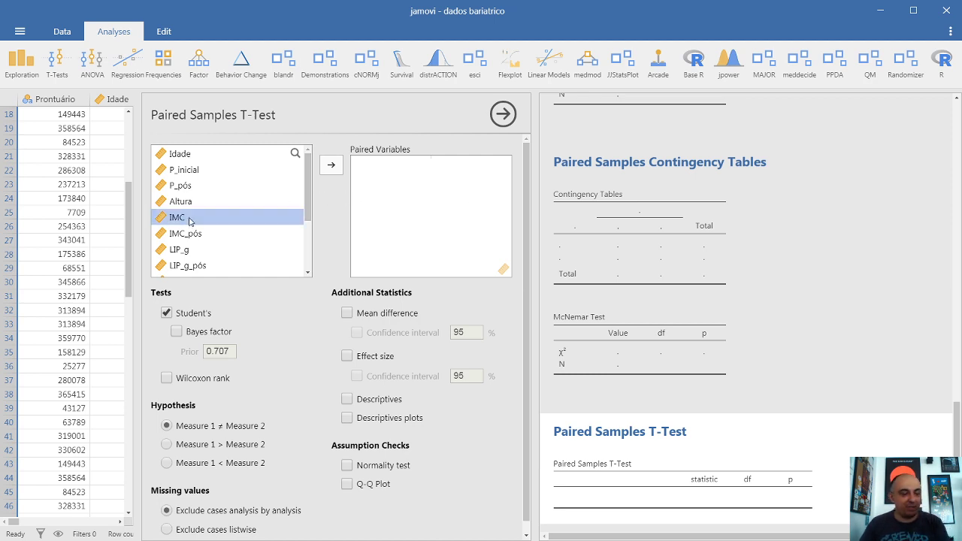
pyautogui.keyDown('ctrl'); pyautogui.click(192, 235); pyautogui.keyUp('ctrl')
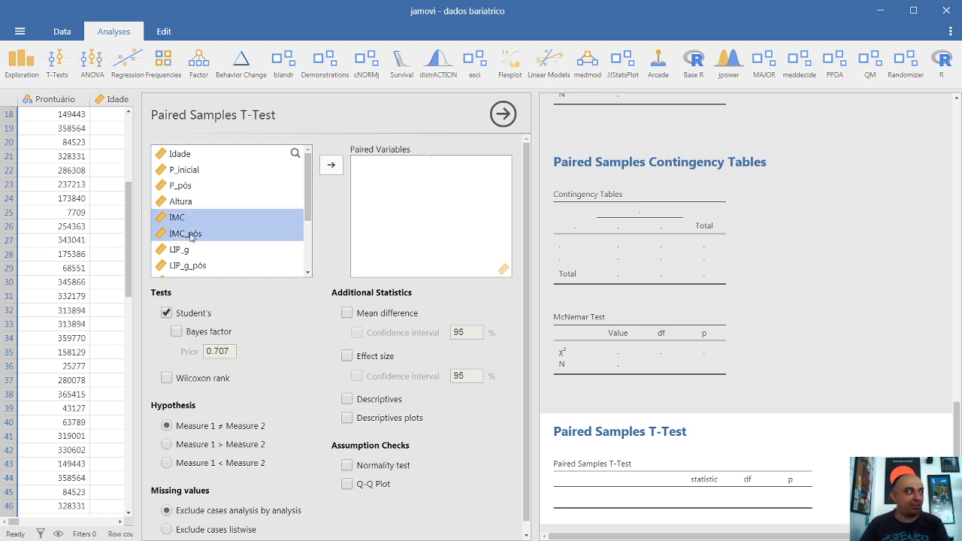
pyautogui.click(332, 165)
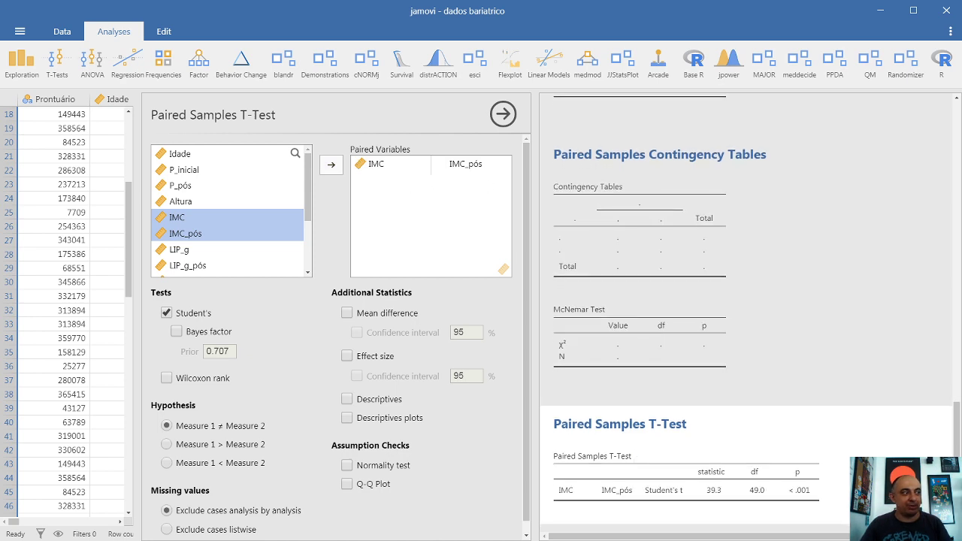
# Review the paired t-test result, reopen its options and add the mean difference
pyautogui.scroll(-3, 864, 421)
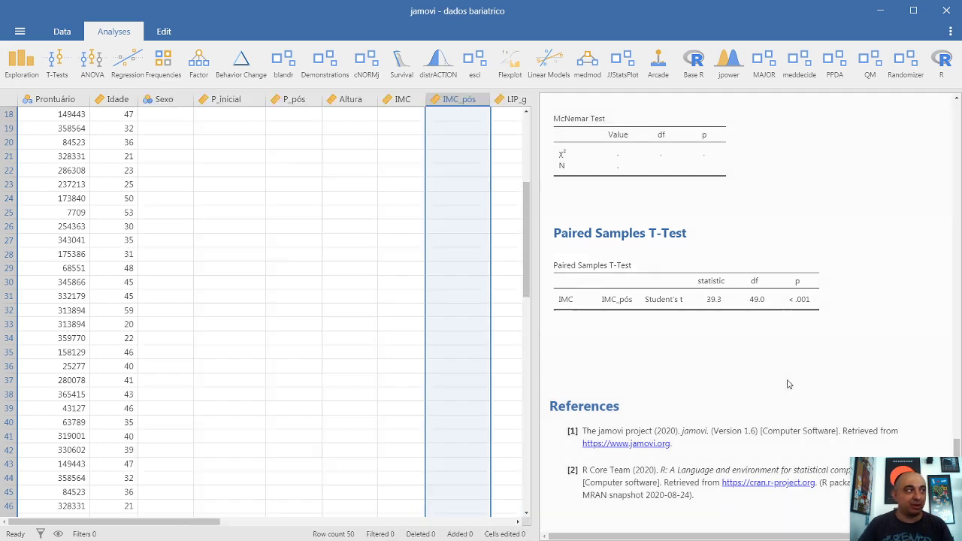
pyautogui.click(787, 385)
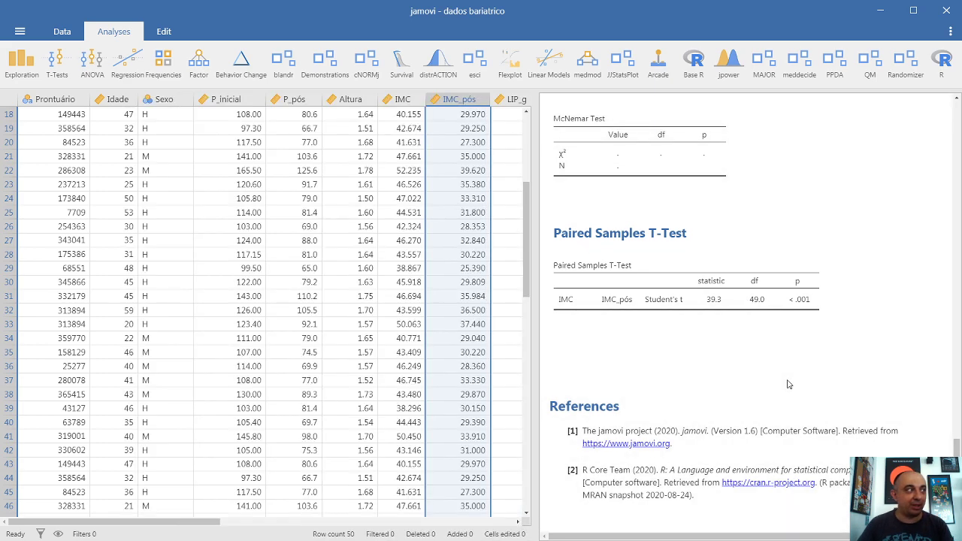
pyautogui.click(744, 313)
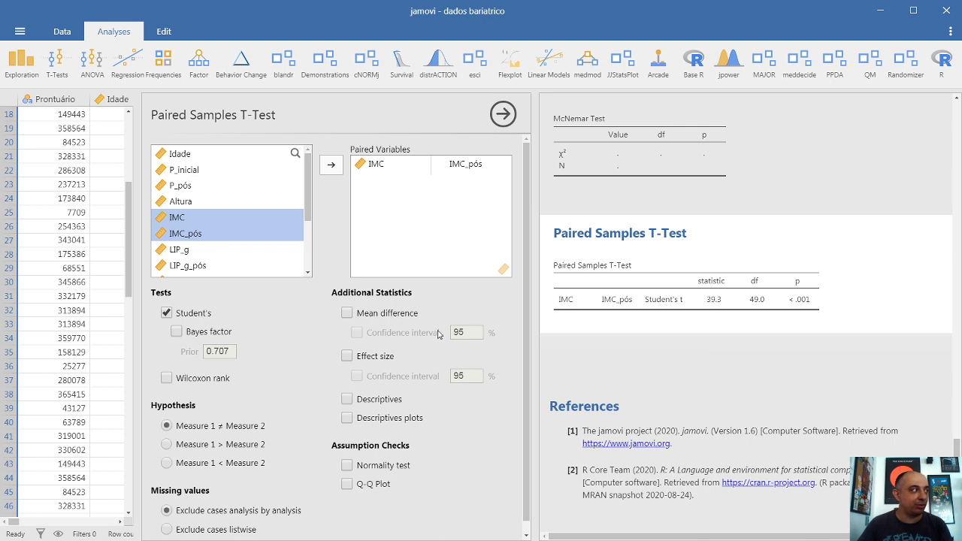
pyautogui.click(347, 312)
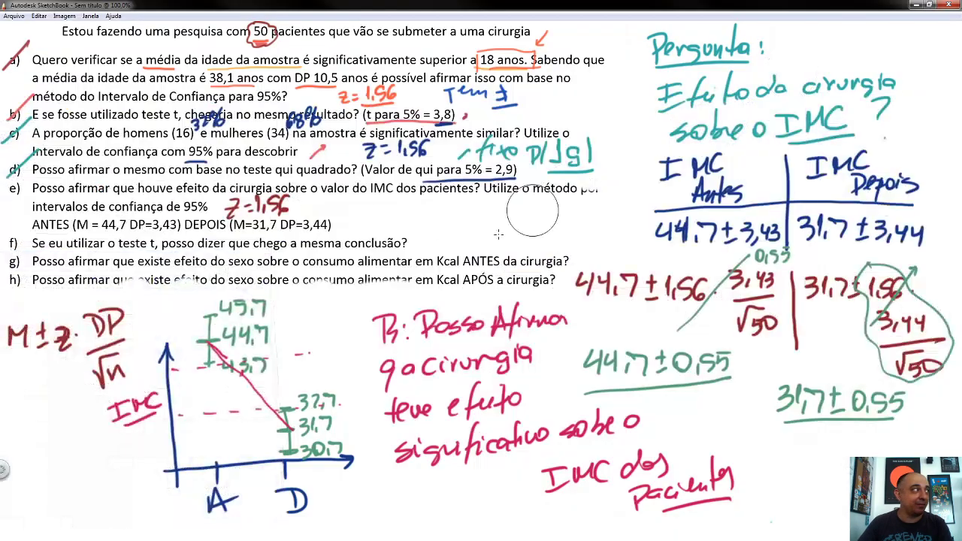
# In SketchBook, paste the copied Paired Samples T-Test table over the formula and upper part of the handwritten IMC graph
pyautogui.hotkey('ctrl', 'v')
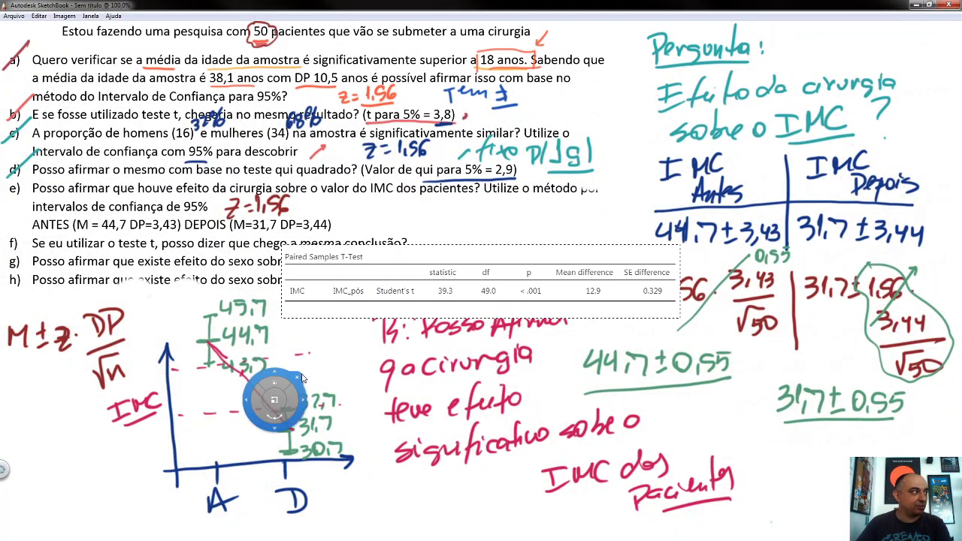
pyautogui.moveTo(397, 307); pyautogui.dragTo(727, 421)
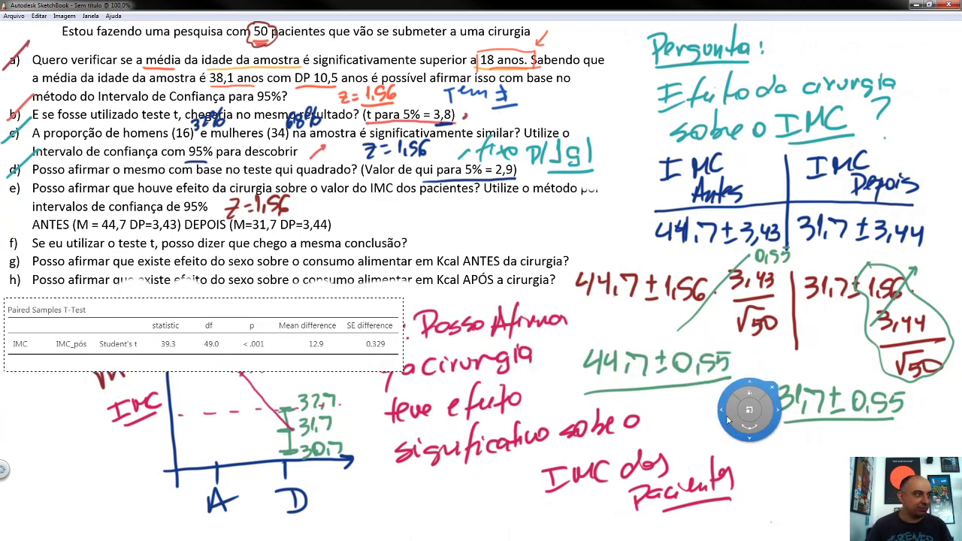
pyautogui.click(771, 391)
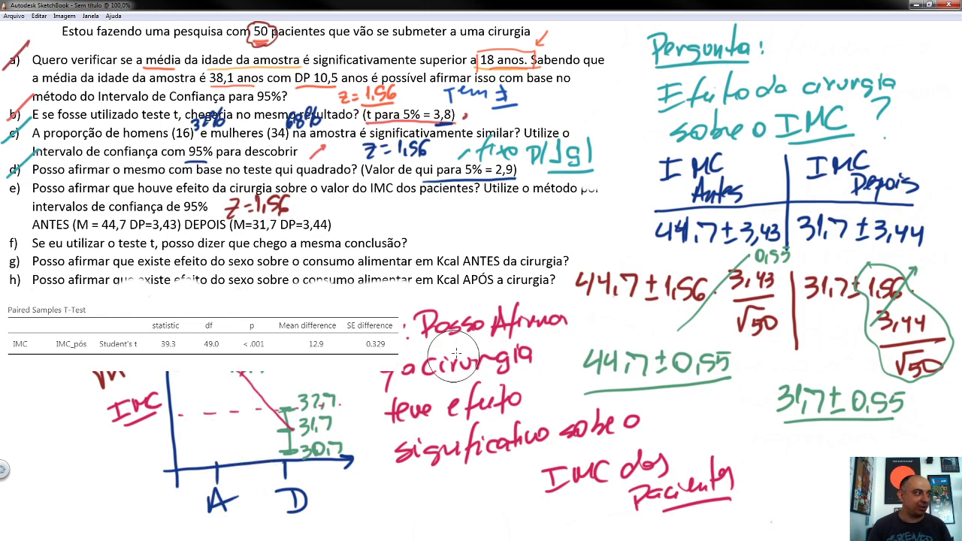
# Underline the 39.3 statistic in the pasted table and write an underlined "t=39,3" beside the graph
pyautogui.moveTo(759, 421); pyautogui.dragTo(768, 439)
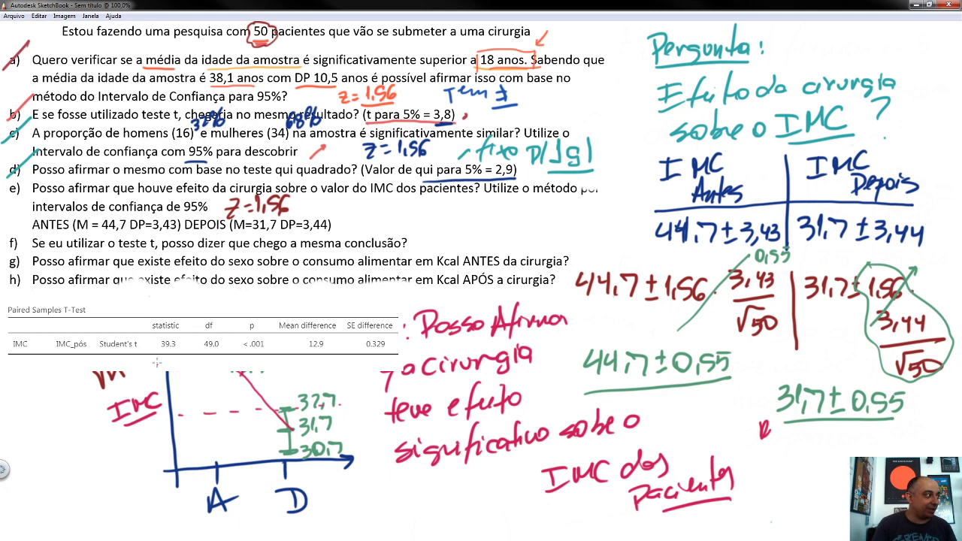
pyautogui.moveTo(159, 351); pyautogui.dragTo(181, 348)
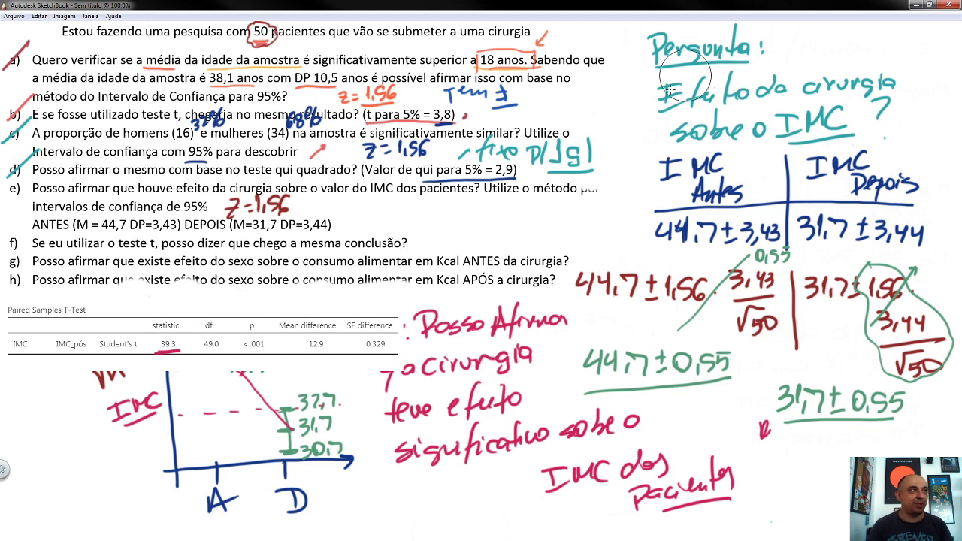
pyautogui.moveTo(359, 488); pyautogui.dragTo(357, 513)
pyautogui.moveTo(351, 499); pyautogui.dragTo(381, 502)
pyautogui.moveTo(384, 489)
pyautogui.mouseDown()
pyautogui.moveTo(388, 510)
pyautogui.moveTo(405, 499)
pyautogui.moveTo(403, 508)
pyautogui.mouseUp()
pyautogui.click(402, 505)
pyautogui.moveTo(412, 487)
pyautogui.mouseDown()
pyautogui.moveTo(419, 505)
pyautogui.moveTo(435, 507)
pyautogui.mouseUp()
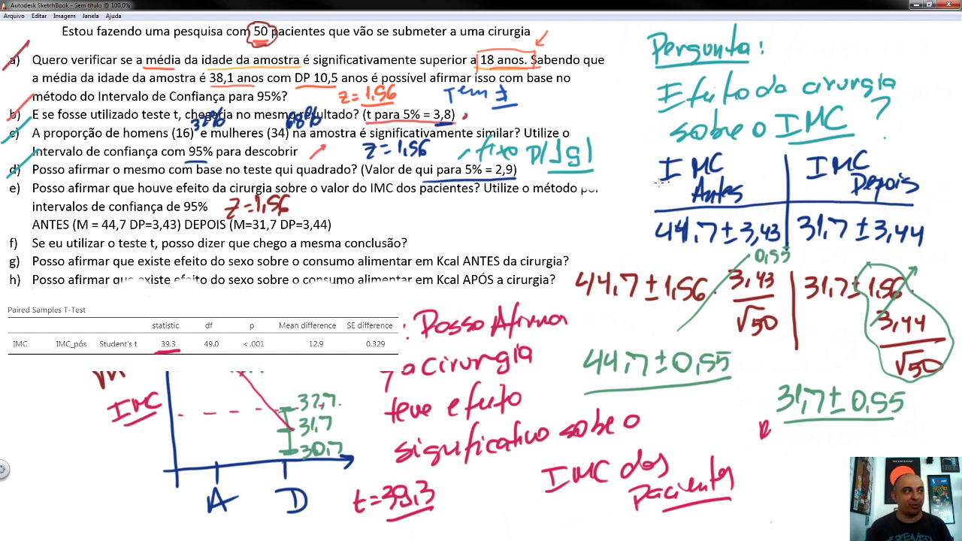
# Add a "Delta" column before "IMC Antes", then mark the pasted table's mean difference as "Delta" with an underlined 12,9 beside the graph
pyautogui.moveTo(653, 156); pyautogui.dragTo(652, 242)
pyautogui.moveTo(599, 162)
pyautogui.mouseDown()
pyautogui.moveTo(612, 177)
pyautogui.moveTo(625, 163)
pyautogui.moveTo(632, 186)
pyautogui.moveTo(640, 168)
pyautogui.mouseUp()
pyautogui.moveTo(646, 173); pyautogui.dragTo(652, 184)
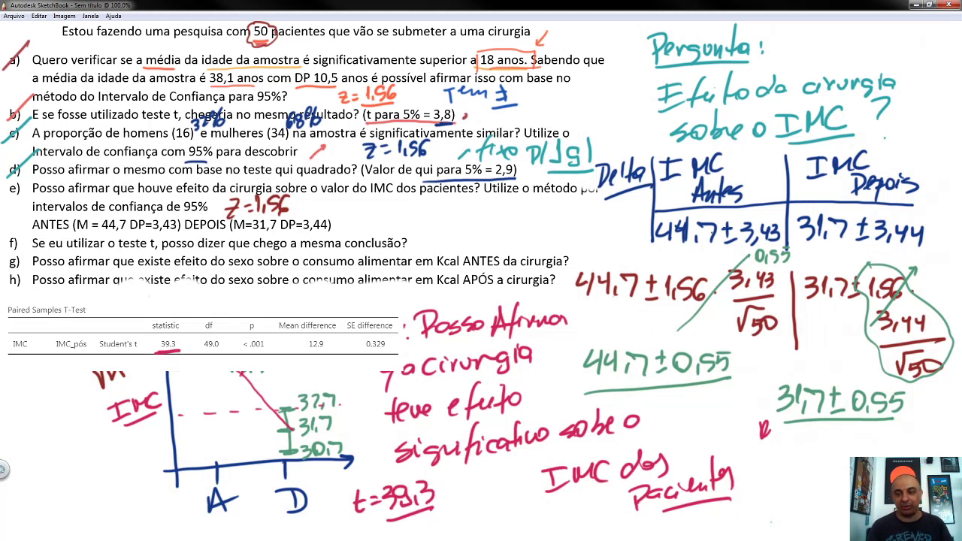
pyautogui.moveTo(281, 329)
pyautogui.mouseDown()
pyautogui.moveTo(314, 329)
pyautogui.moveTo(298, 315)
pyautogui.moveTo(312, 303)
pyautogui.moveTo(331, 316)
pyautogui.mouseUp()
pyautogui.moveTo(47, 460)
pyautogui.mouseDown()
pyautogui.moveTo(46, 474)
pyautogui.moveTo(78, 470)
pyautogui.mouseUp()
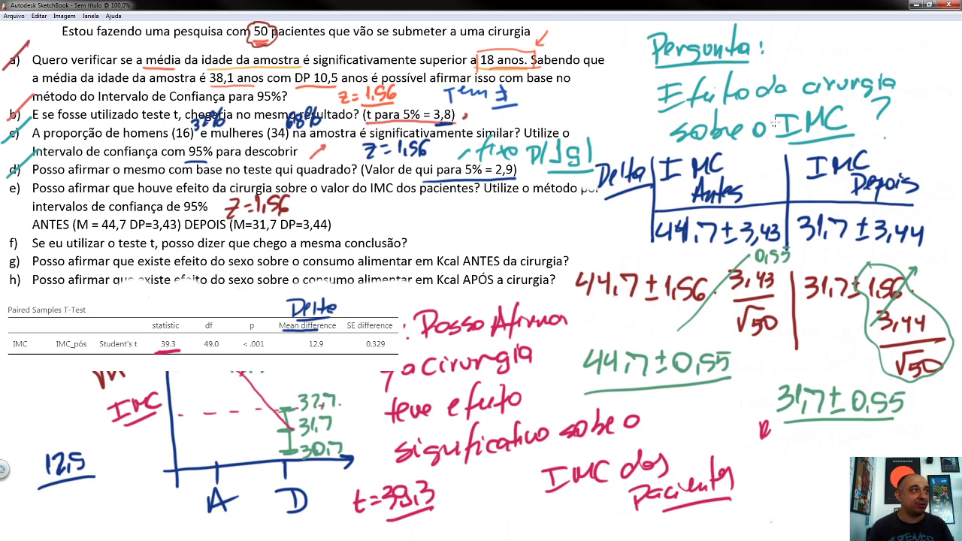
# Write the paired t formula beside "Pergunta", with "MDelta" over "DPD/√n"
pyautogui.moveTo(791, 37)
pyautogui.mouseDown()
pyautogui.moveTo(789, 63)
pyautogui.moveTo(804, 45)
pyautogui.moveTo(811, 52)
pyautogui.mouseUp()
pyautogui.moveTo(819, 49)
pyautogui.mouseDown()
pyautogui.moveTo(827, 32)
pyautogui.moveTo(857, 45)
pyautogui.moveTo(868, 36)
pyautogui.moveTo(893, 54)
pyautogui.mouseUp()
pyautogui.moveTo(825, 75)
pyautogui.mouseDown()
pyautogui.moveTo(827, 94)
pyautogui.moveTo(835, 93)
pyautogui.mouseUp()
pyautogui.moveTo(840, 73)
pyautogui.mouseDown()
pyautogui.moveTo(859, 91)
pyautogui.moveTo(863, 76)
pyautogui.moveTo(870, 97)
pyautogui.moveTo(878, 80)
pyautogui.moveTo(918, 63)
pyautogui.mouseUp()
pyautogui.moveTo(898, 95); pyautogui.dragTo(916, 94)
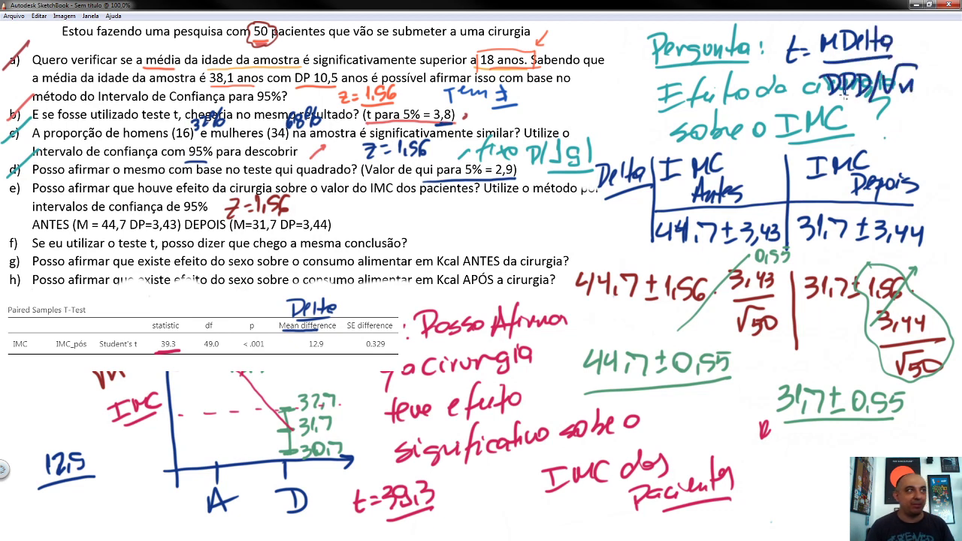
# Box the formula's denominator, label it "EP" and underline the matching "SE" in the pasted table's heading
pyautogui.moveTo(814, 99)
pyautogui.mouseDown()
pyautogui.moveTo(860, 67)
pyautogui.moveTo(912, 63)
pyautogui.moveTo(914, 98)
pyautogui.moveTo(826, 99)
pyautogui.moveTo(910, 96)
pyautogui.moveTo(897, 122)
pyautogui.mouseUp()
pyautogui.moveTo(899, 106)
pyautogui.mouseDown()
pyautogui.moveTo(912, 103)
pyautogui.moveTo(908, 115)
pyautogui.mouseUp()
pyautogui.moveTo(895, 122); pyautogui.dragTo(917, 122)
pyautogui.moveTo(918, 104); pyautogui.dragTo(929, 111)
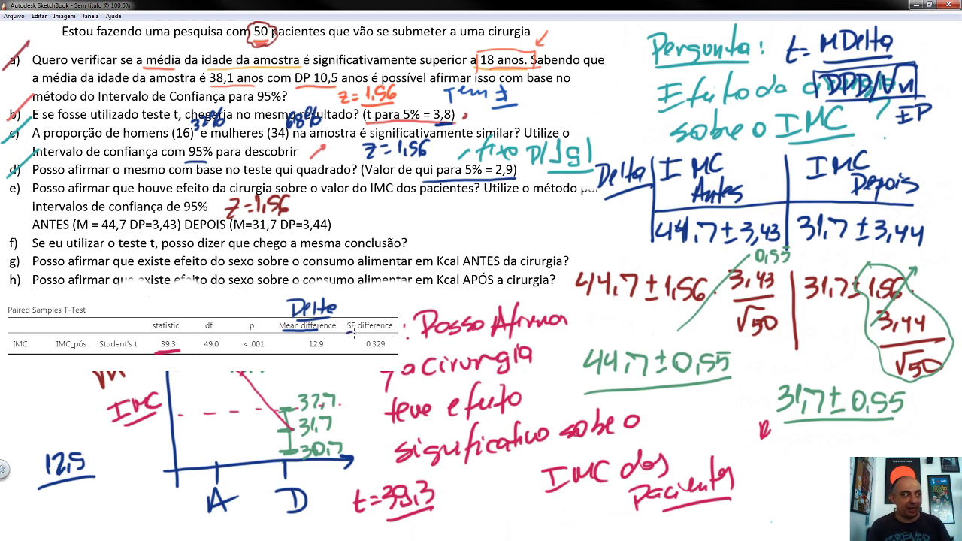
pyautogui.moveTo(347, 333); pyautogui.dragTo(356, 332)
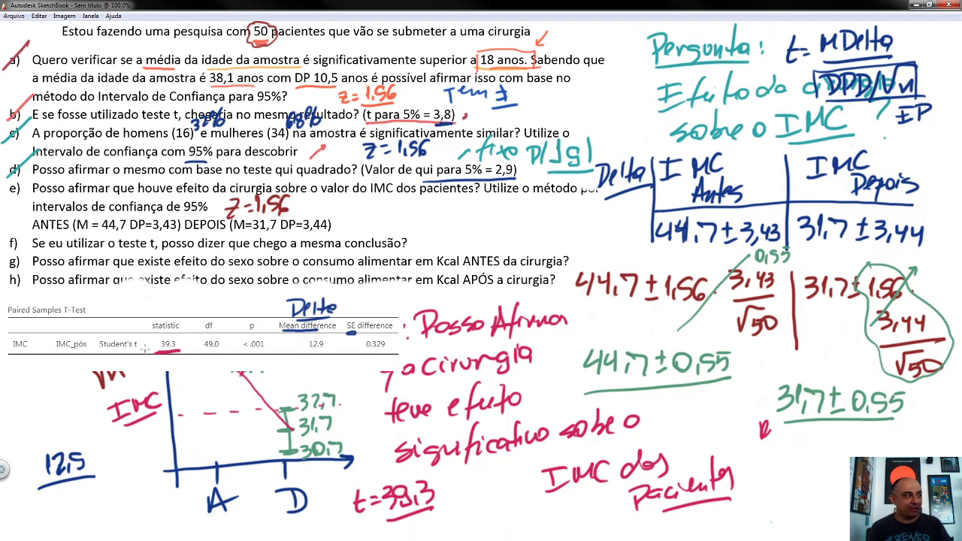
# Complete the fraction 12,9 over 0,329 and mark the t statistic, mean difference and SE values in the pasted table
pyautogui.moveTo(153, 342)
pyautogui.mouseDown()
pyautogui.moveTo(186, 338)
pyautogui.moveTo(183, 352)
pyautogui.mouseUp()
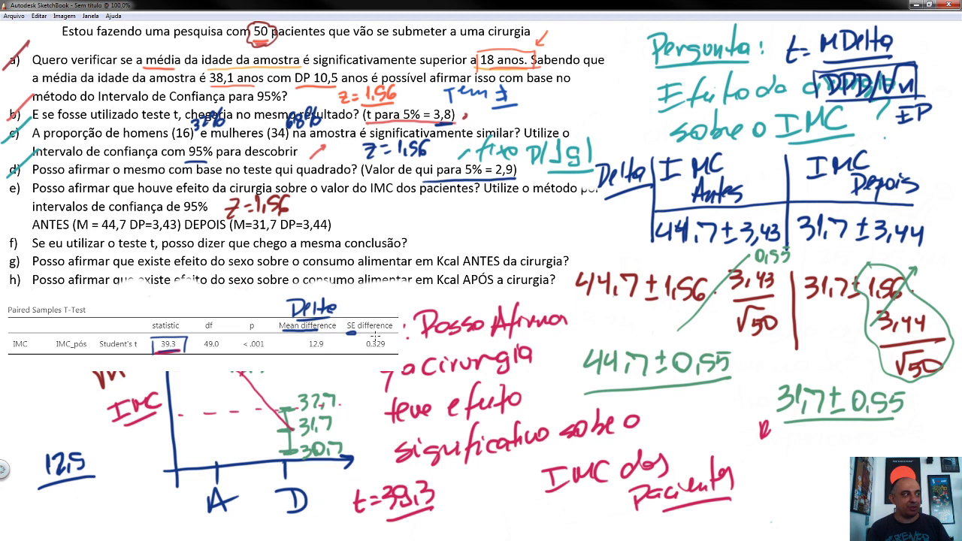
pyautogui.moveTo(47, 498); pyautogui.dragTo(88, 509)
pyautogui.moveTo(91, 492); pyautogui.dragTo(102, 491)
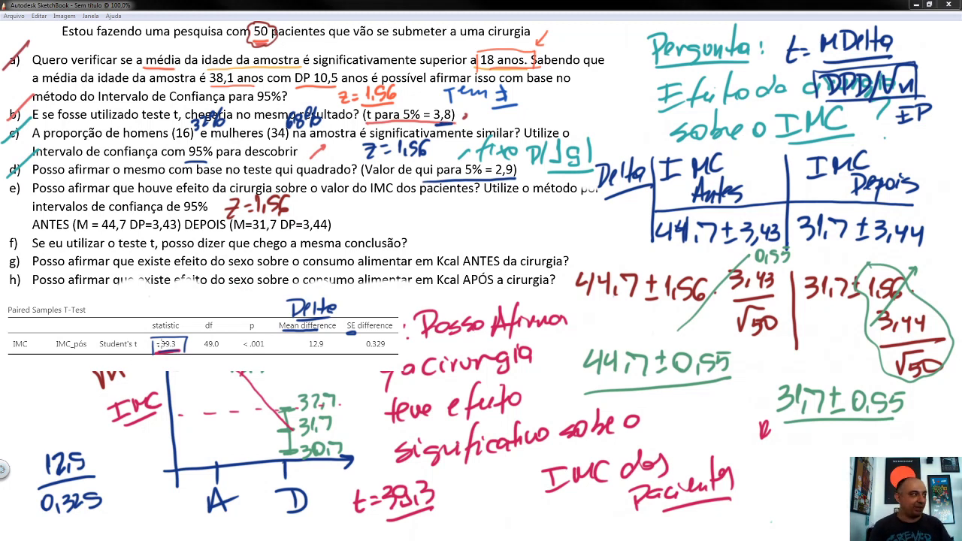
pyautogui.moveTo(188, 309)
pyautogui.mouseDown()
pyautogui.moveTo(185, 330)
pyautogui.moveTo(191, 323)
pyautogui.mouseUp()
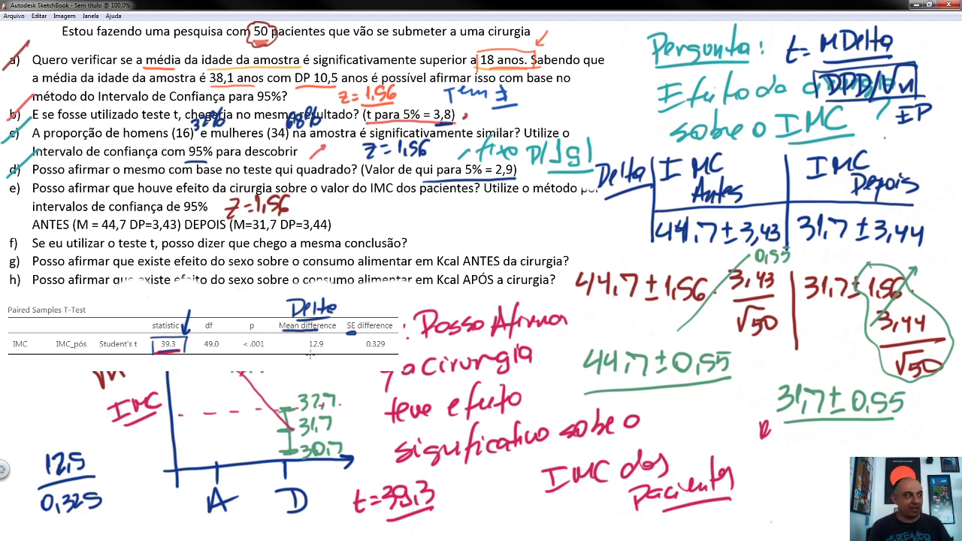
pyautogui.moveTo(348, 333)
pyautogui.mouseDown()
pyautogui.moveTo(350, 356)
pyautogui.moveTo(385, 350)
pyautogui.mouseUp()
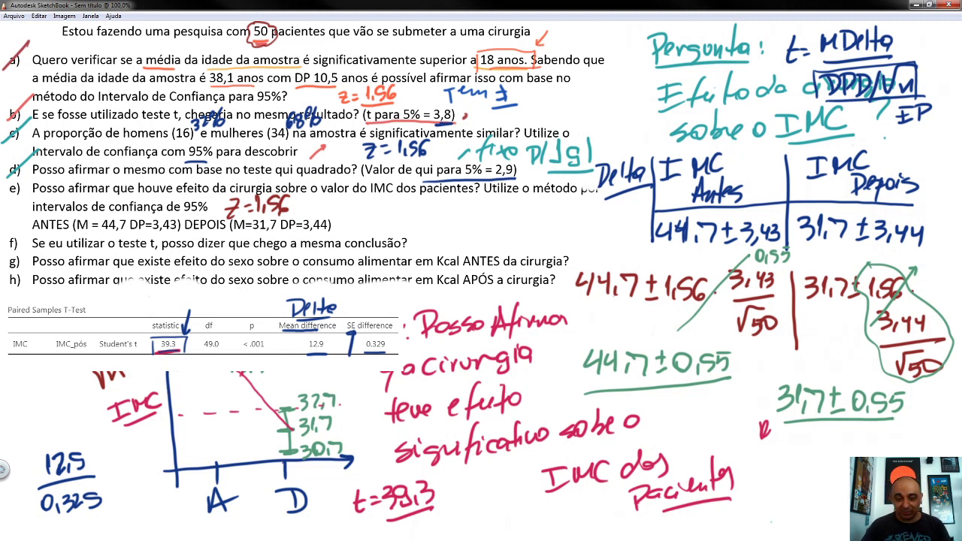
# Switch to jamovi and add descriptives and descriptives plots to the paired t-test of IMC and IMC_pós
pyautogui.hotkey('alt', 'Tab')
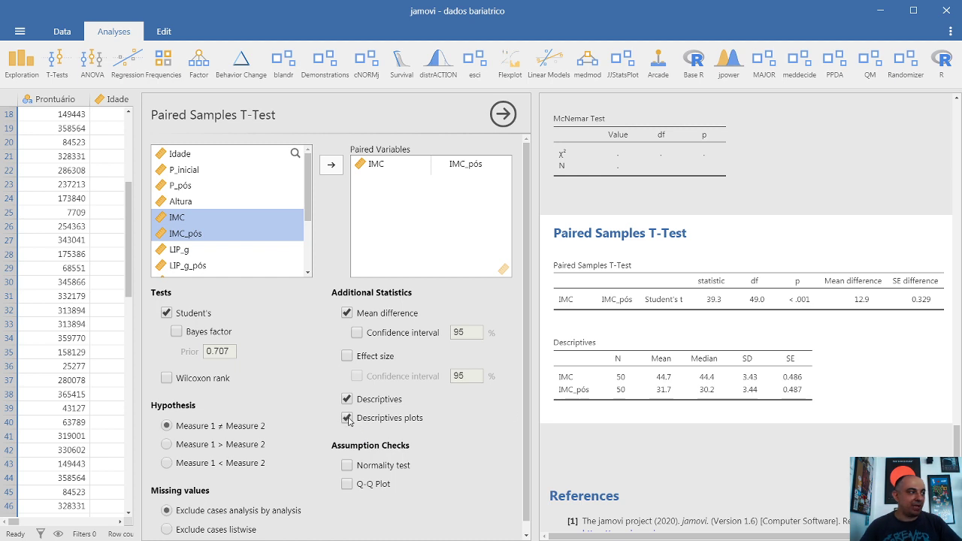
pyautogui.scroll(-5, 737, 401)
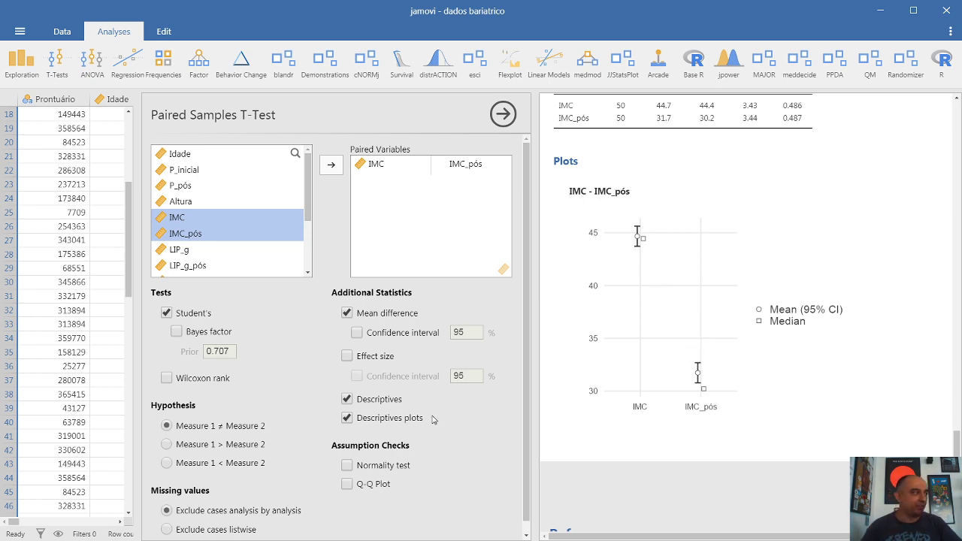
# Add the normality test to the paired analysis and review its p-values alongside the descriptives plot
pyautogui.scroll(-1, 445, 416)
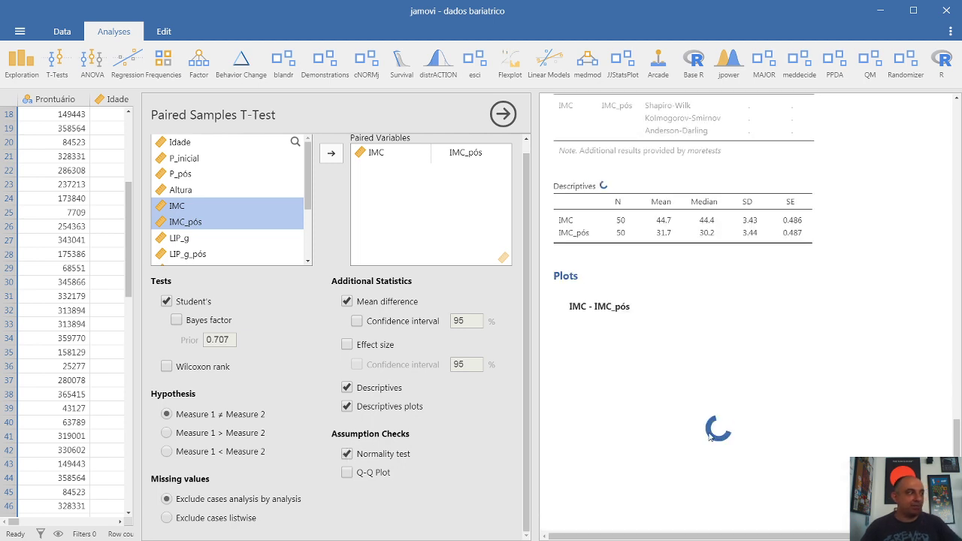
pyautogui.scroll(-3, 718, 429)
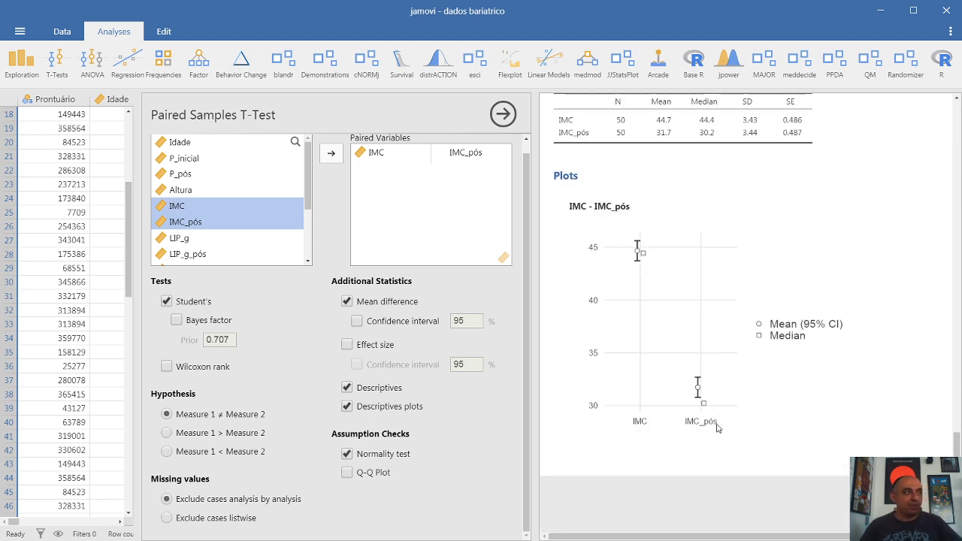
pyautogui.scroll(6, 718, 428)
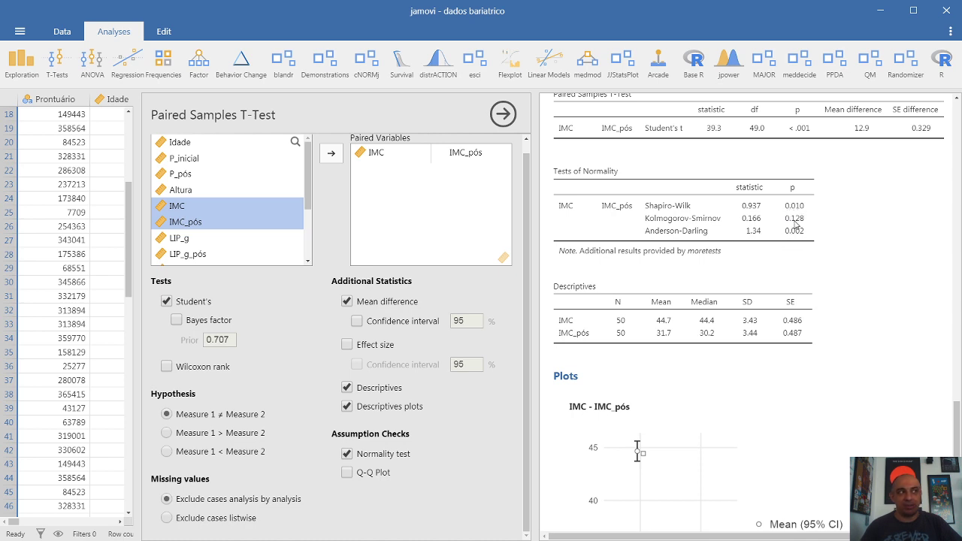
pyautogui.scroll(-3, 915, 346)
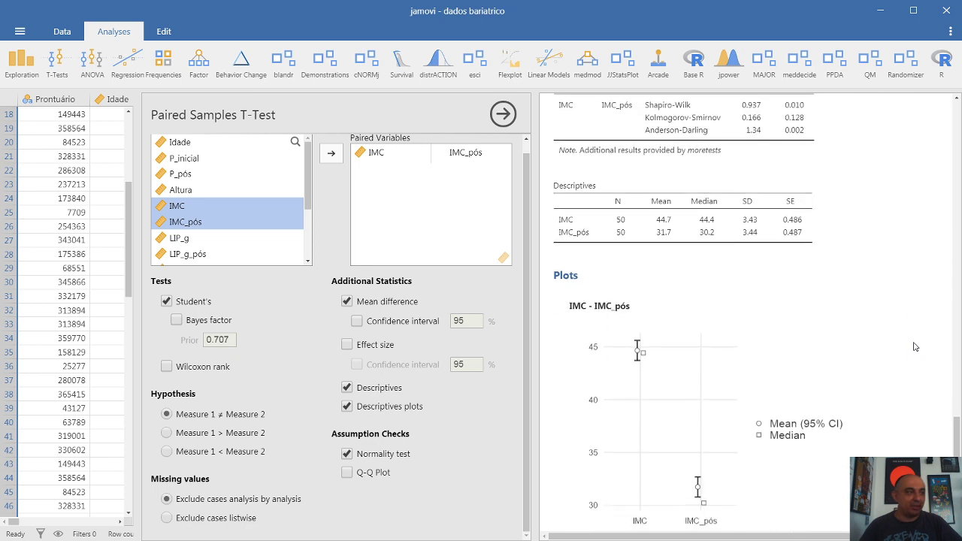
pyautogui.scroll(-7, 914, 347)
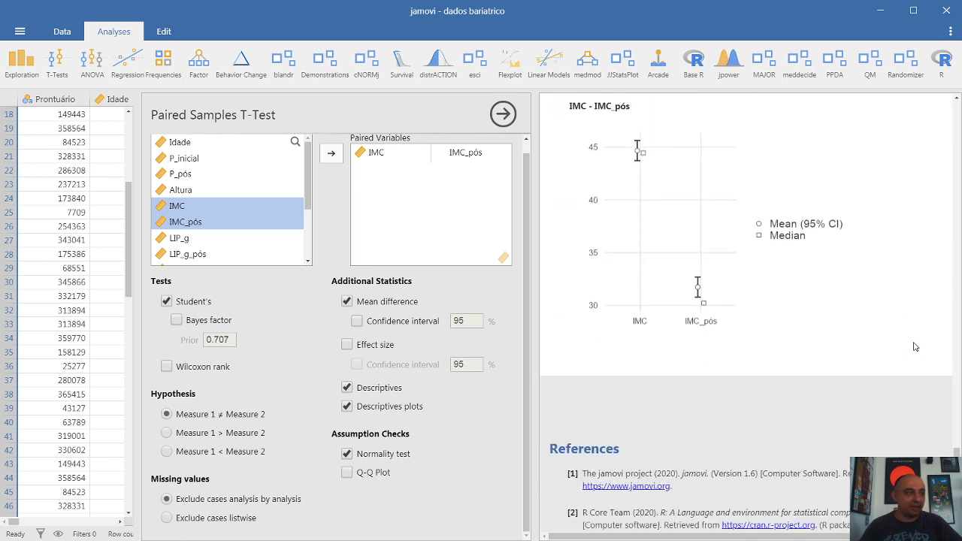
# Add a Q-Q plot and the Wilcoxon rank test to the paired IMC analysis
pyautogui.click(346, 471)
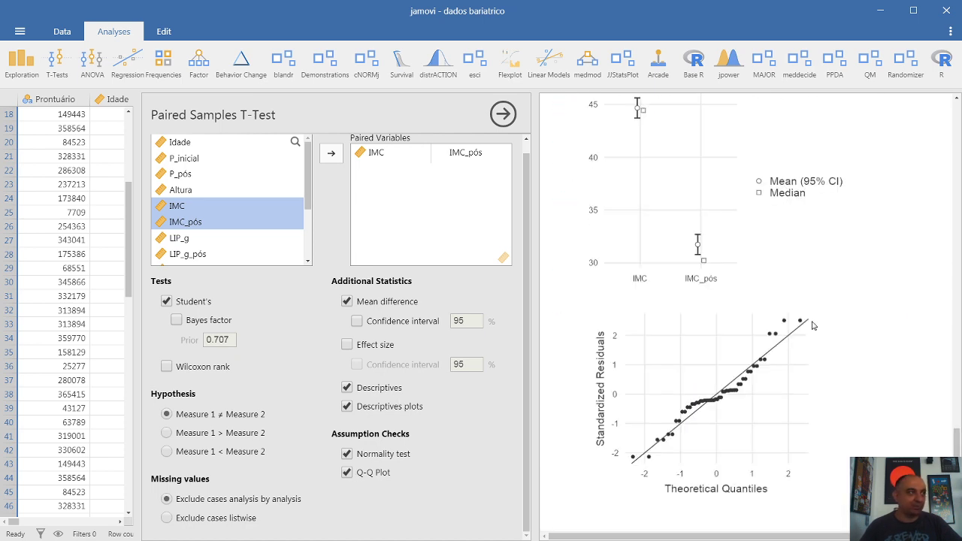
pyautogui.scroll(-3, 812, 324)
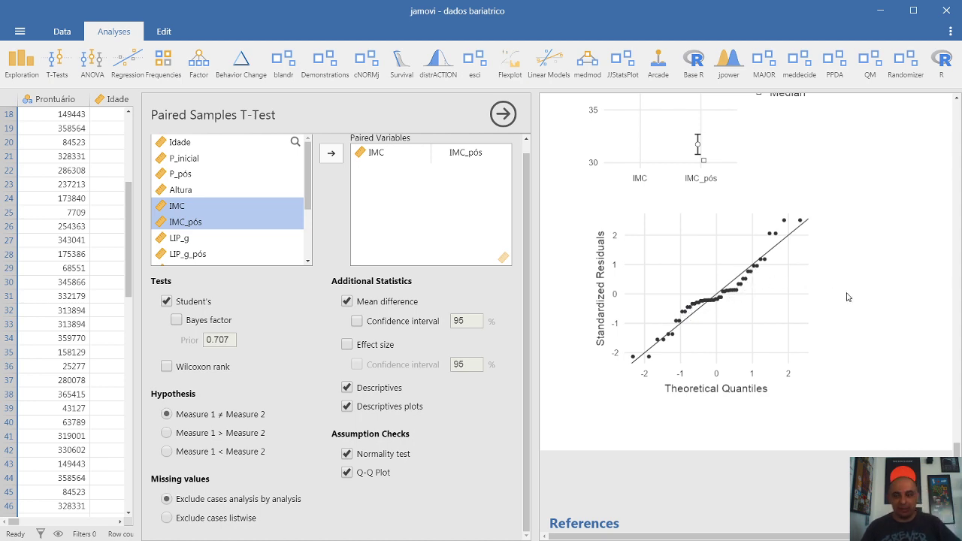
pyautogui.scroll(5, 868, 342)
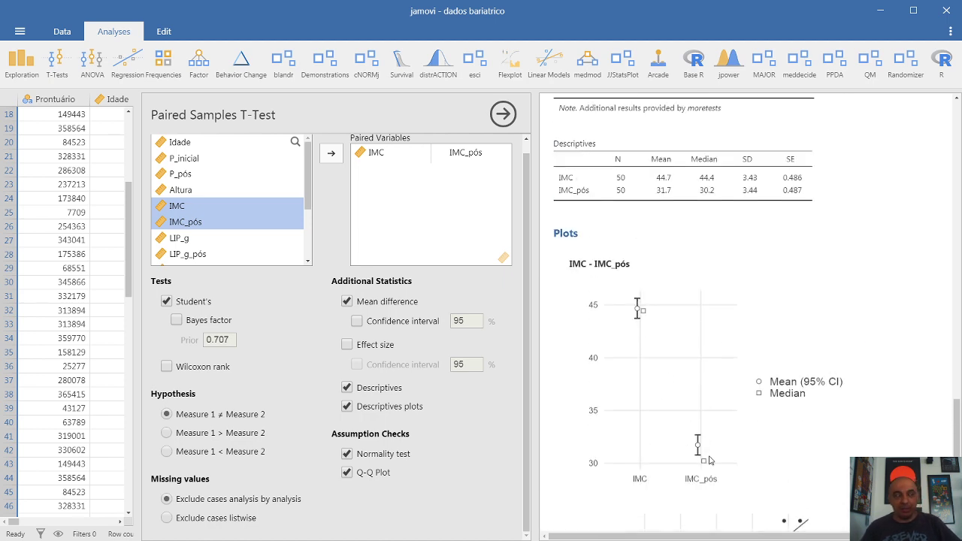
pyautogui.scroll(-3, 802, 456)
pyautogui.scroll(5, 802, 456)
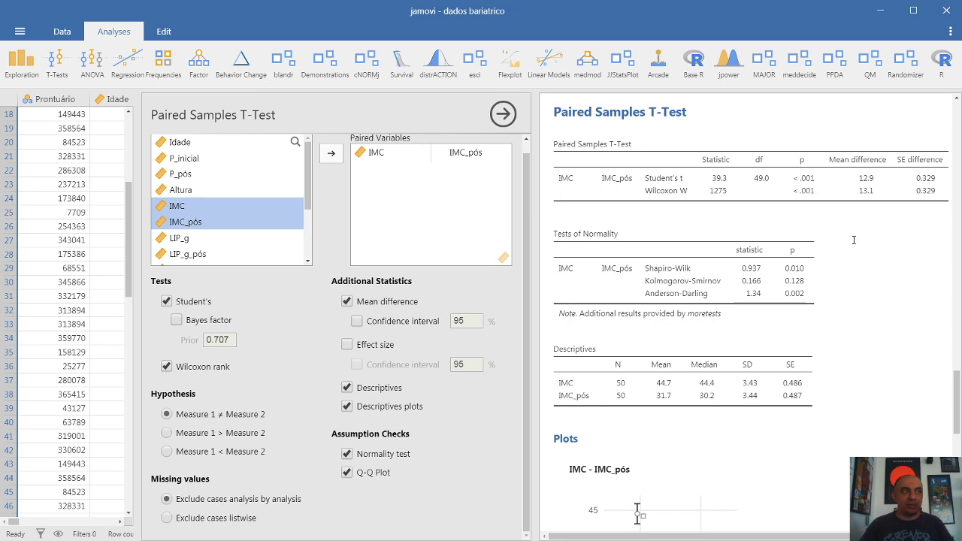
# Compare the Student's t and Wilcoxon results with the normality tests, descriptives, IMC plot and Q-Q plot
pyautogui.click(878, 329)
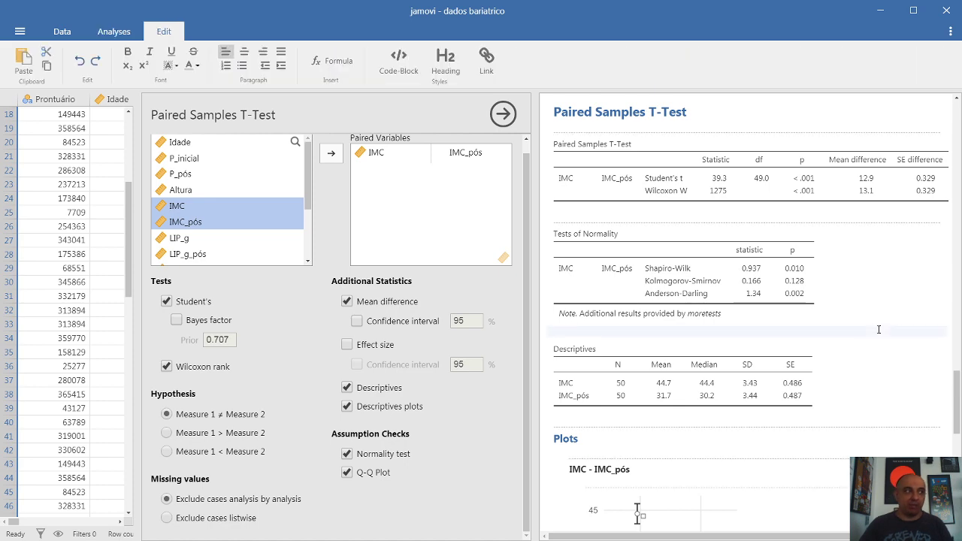
pyautogui.scroll(-3, 878, 329)
pyautogui.scroll(-4, 879, 329)
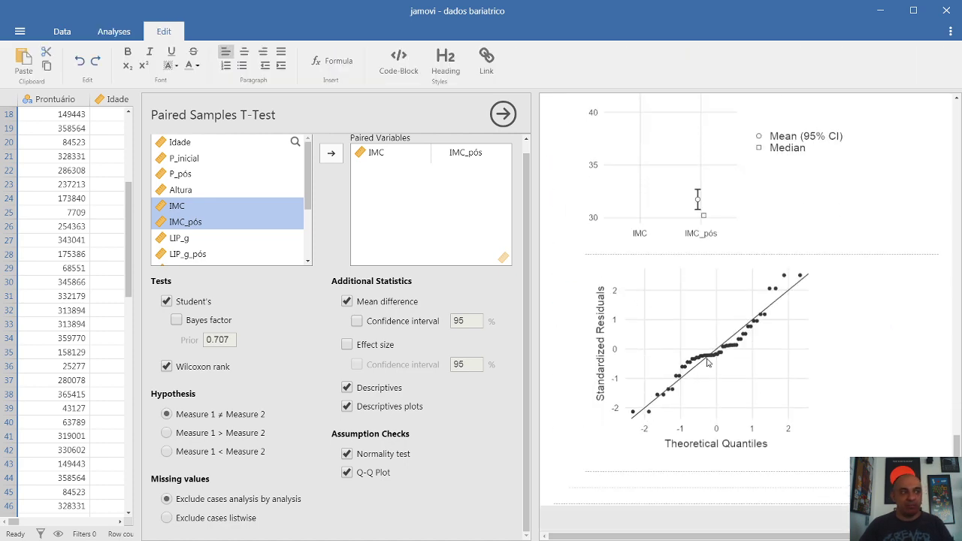
pyautogui.scroll(5, 802, 347)
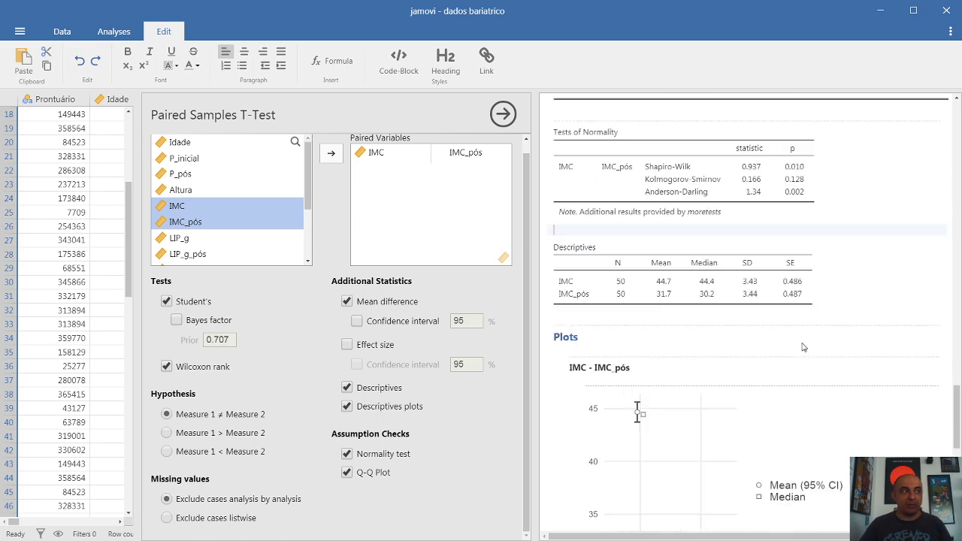
pyautogui.scroll(3, 802, 346)
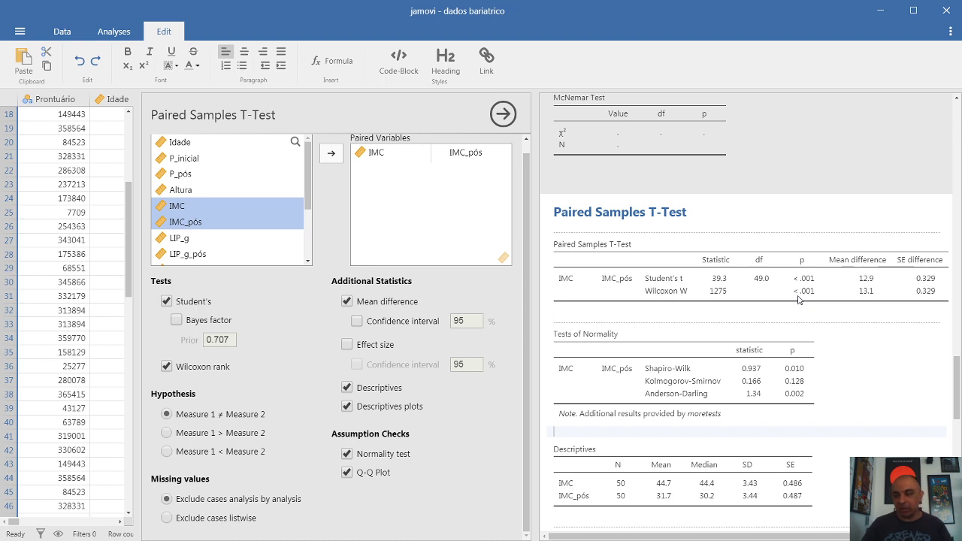
pyautogui.scroll(-1, 802, 310)
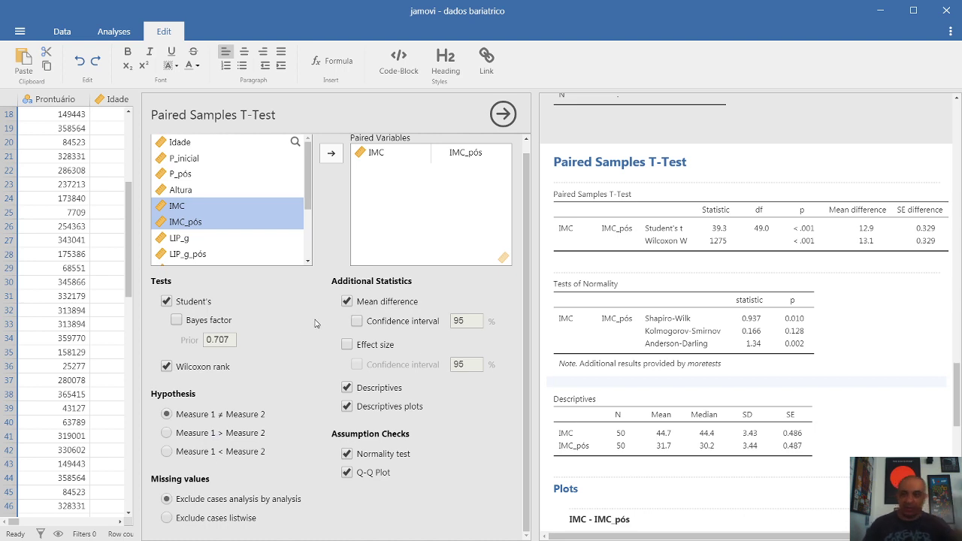
pyautogui.scroll(-5, 838, 349)
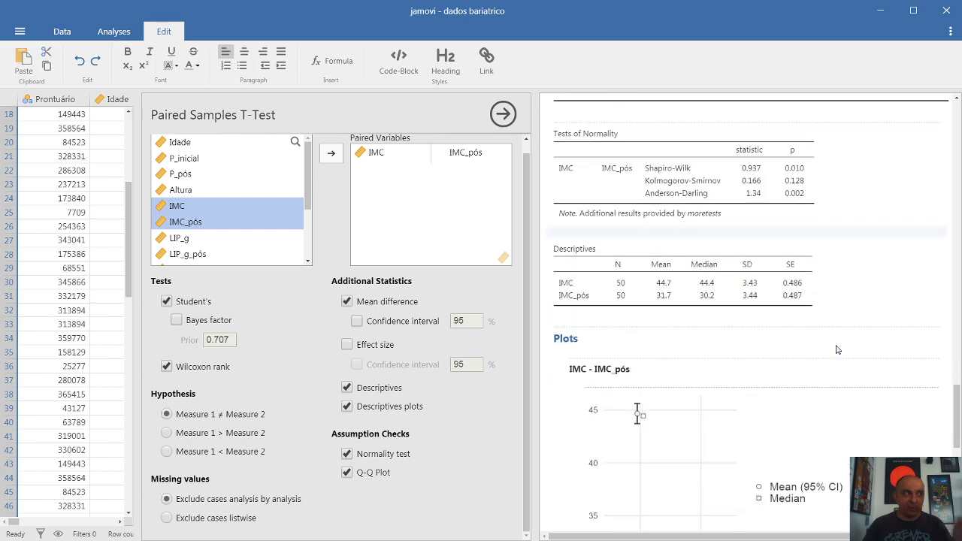
pyautogui.scroll(-3, 840, 349)
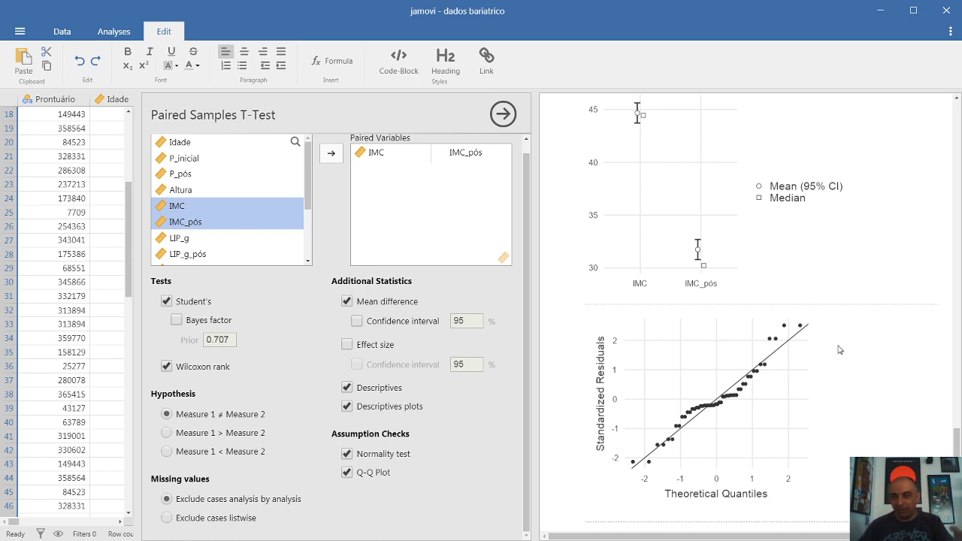
pyautogui.scroll(5, 839, 349)
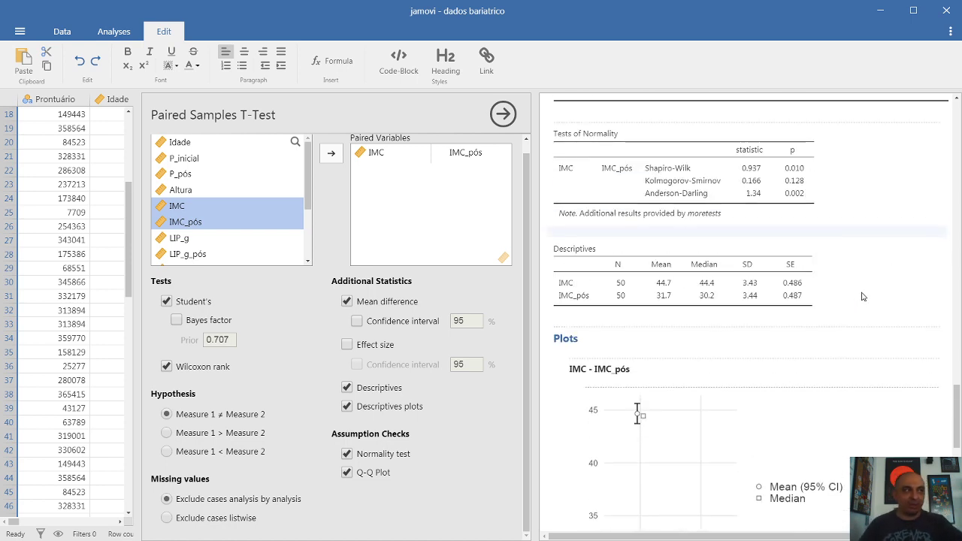
pyautogui.scroll(2, 862, 296)
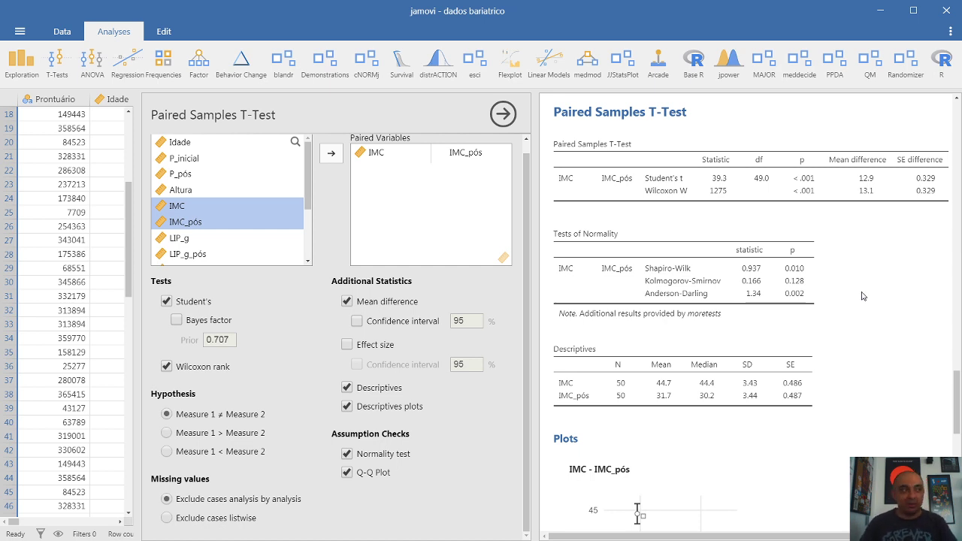
# Review the paired IMC output again, checking the test results against the normality tests, descriptives and both plots
pyautogui.scroll(-5, 862, 295)
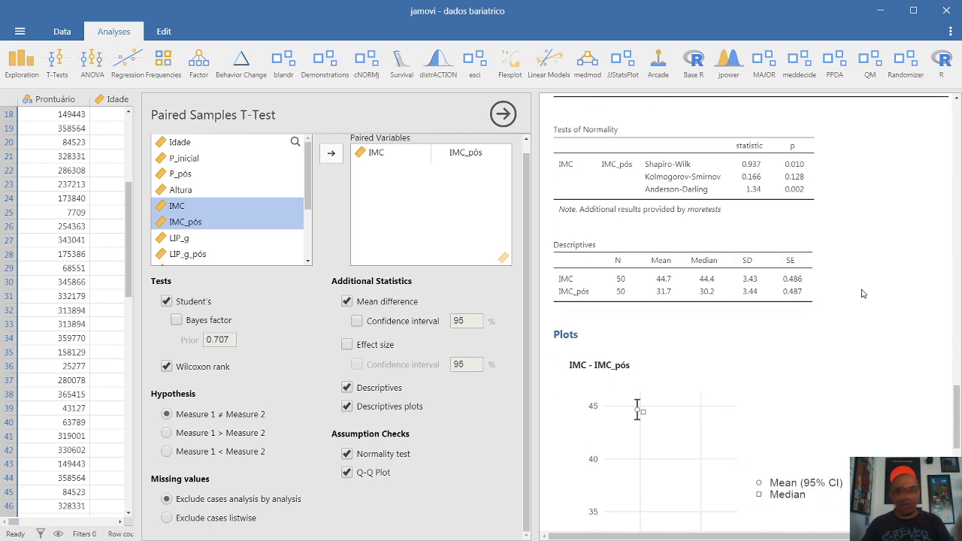
pyautogui.scroll(-8, 862, 293)
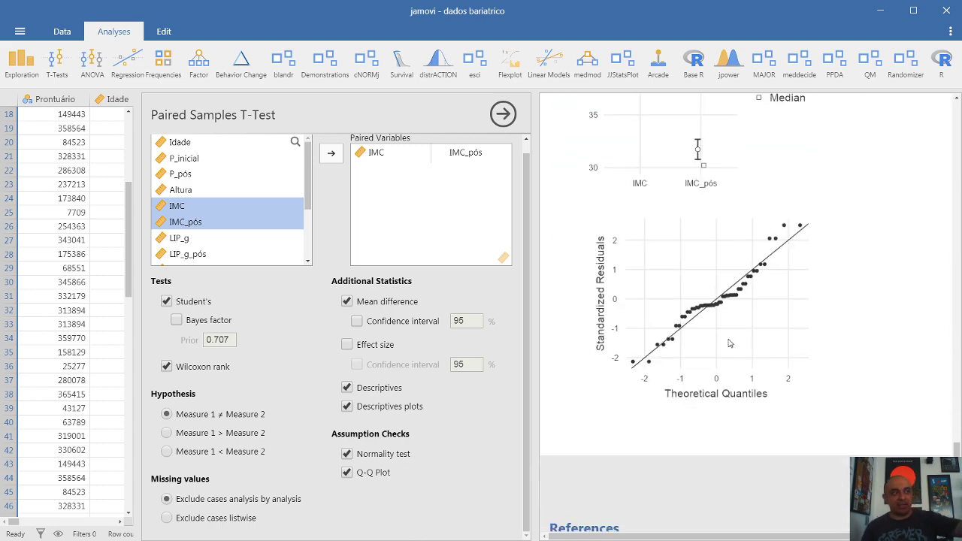
pyautogui.scroll(5, 848, 270)
pyautogui.scroll(6, 848, 270)
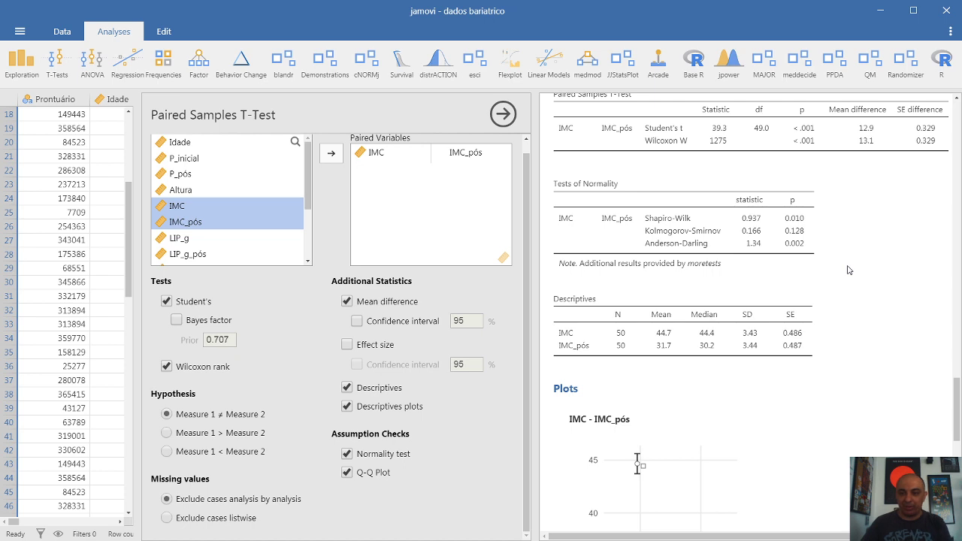
pyautogui.scroll(2, 849, 270)
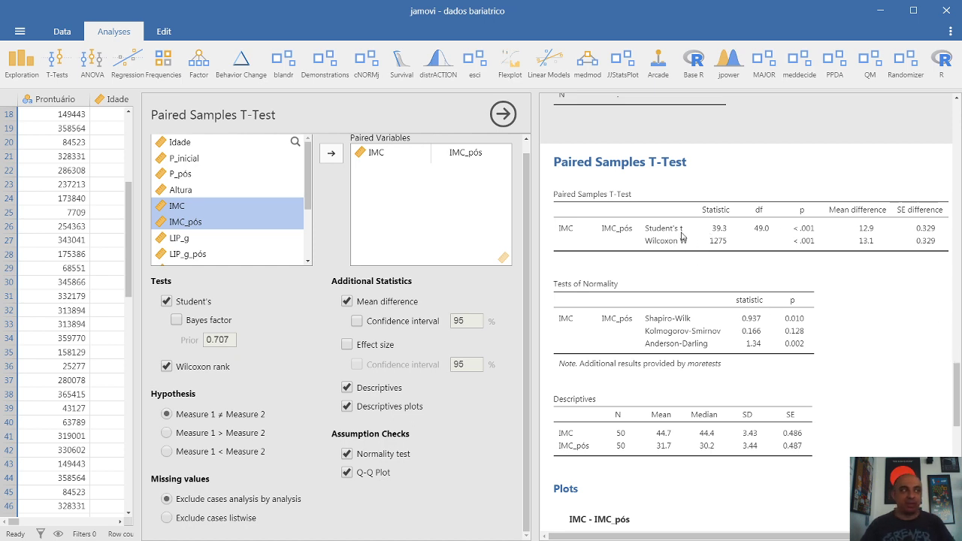
pyautogui.scroll(-1, 842, 316)
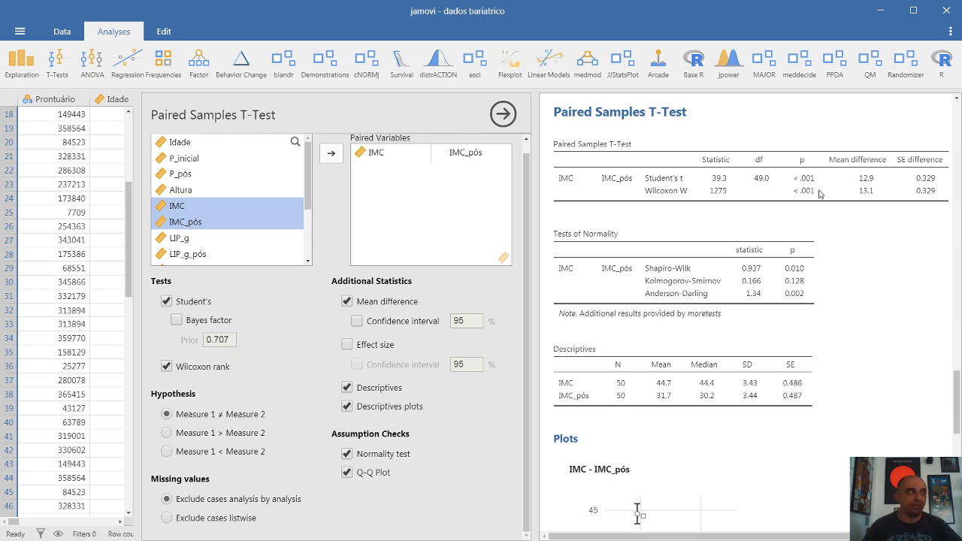
pyautogui.scroll(-3, 854, 285)
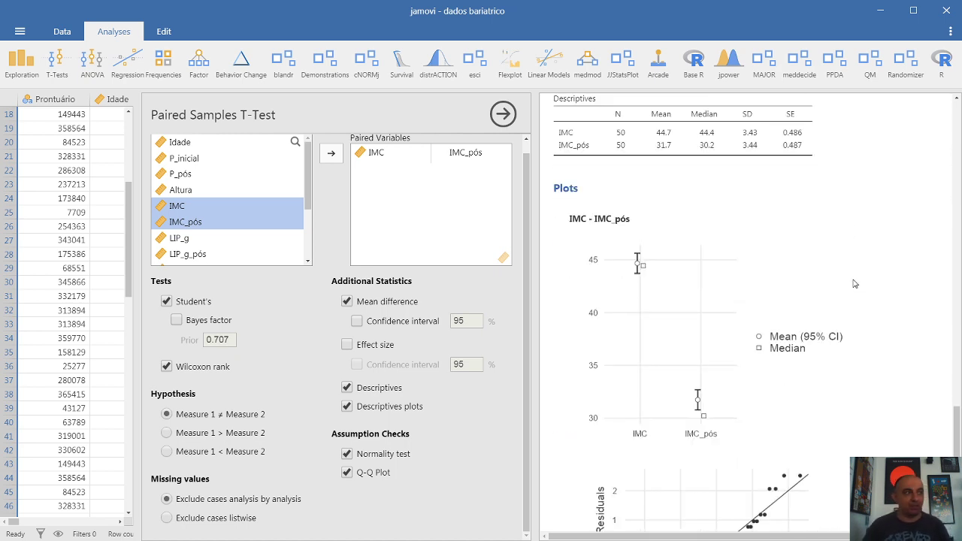
pyautogui.scroll(-3, 853, 283)
pyautogui.scroll(2, 854, 283)
pyautogui.scroll(3, 798, 321)
pyautogui.scroll(-2, 672, 396)
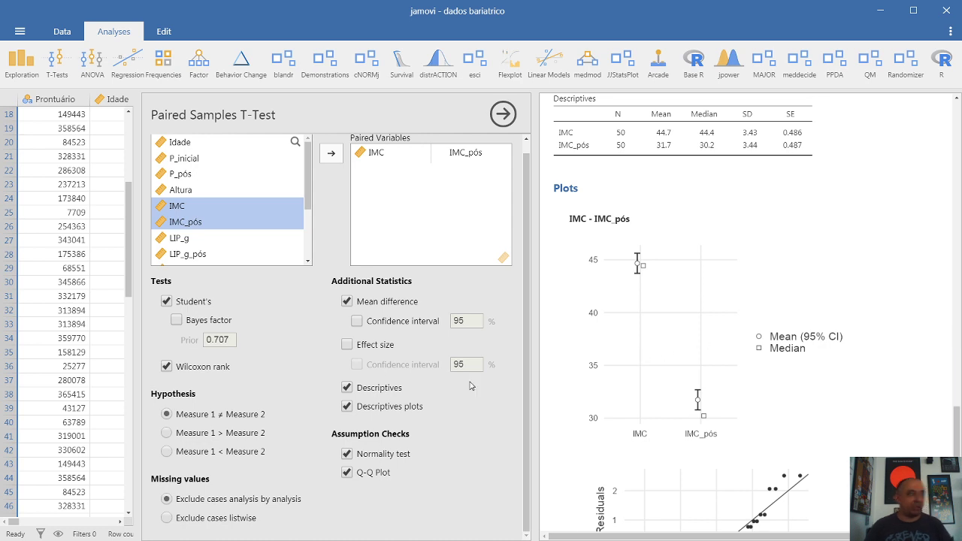
# Add the effect size to the paired IMC analysis and check its values for both the Student's and Wilcoxon tests
pyautogui.click(348, 346)
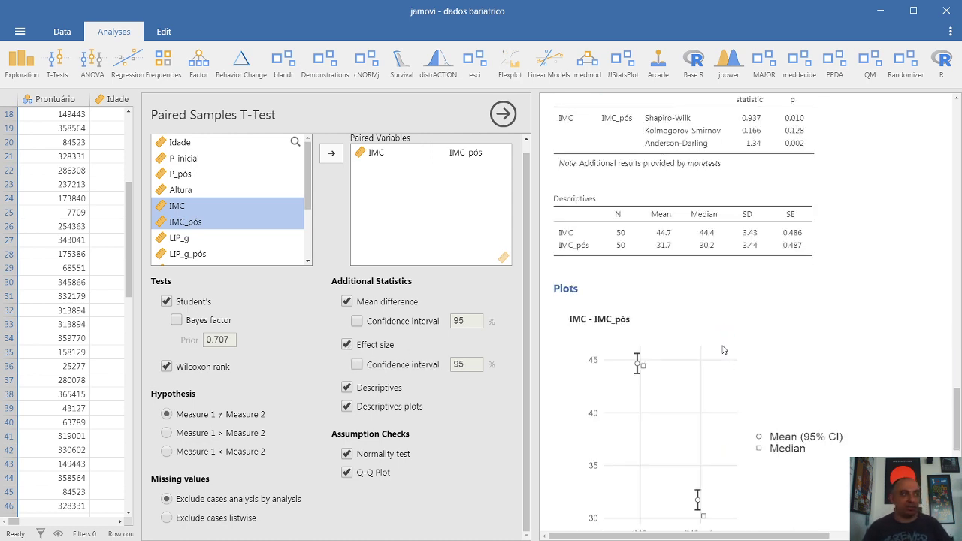
pyautogui.scroll(3, 723, 349)
pyautogui.moveTo(779, 537); pyautogui.dragTo(893, 538)
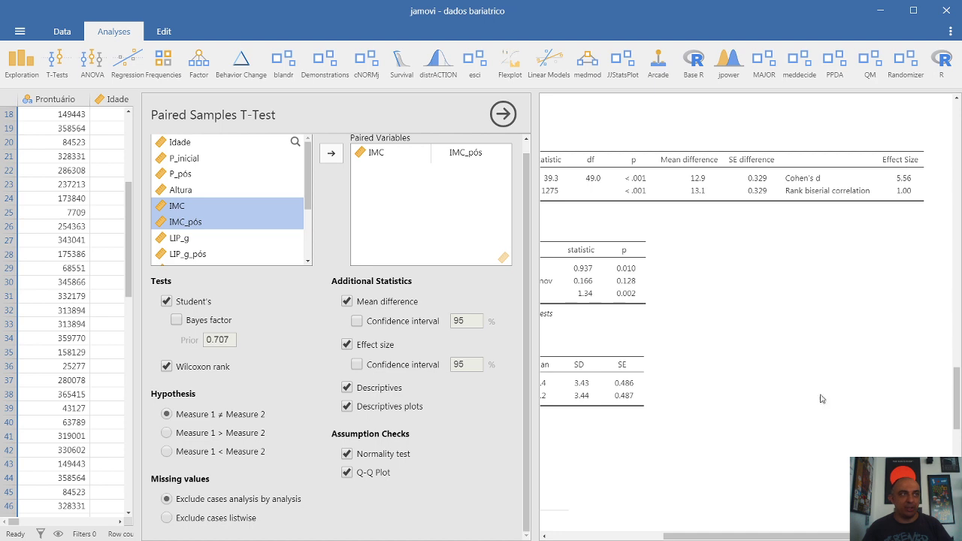
pyautogui.moveTo(827, 538); pyautogui.dragTo(712, 538)
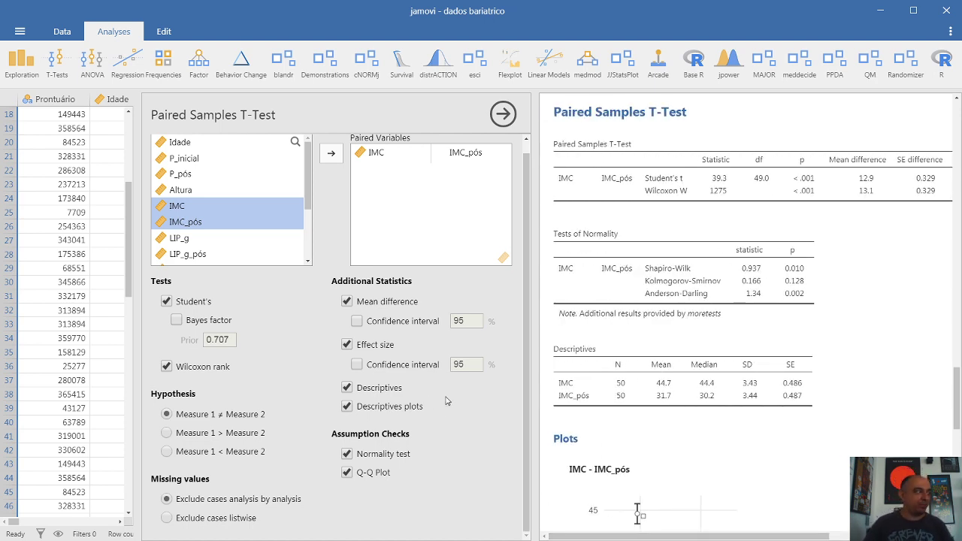
# Switch to Autodesk SketchBook and mark exercises e) and f) as solved with diagonal strokes over their letters
pyautogui.click(877, 9)
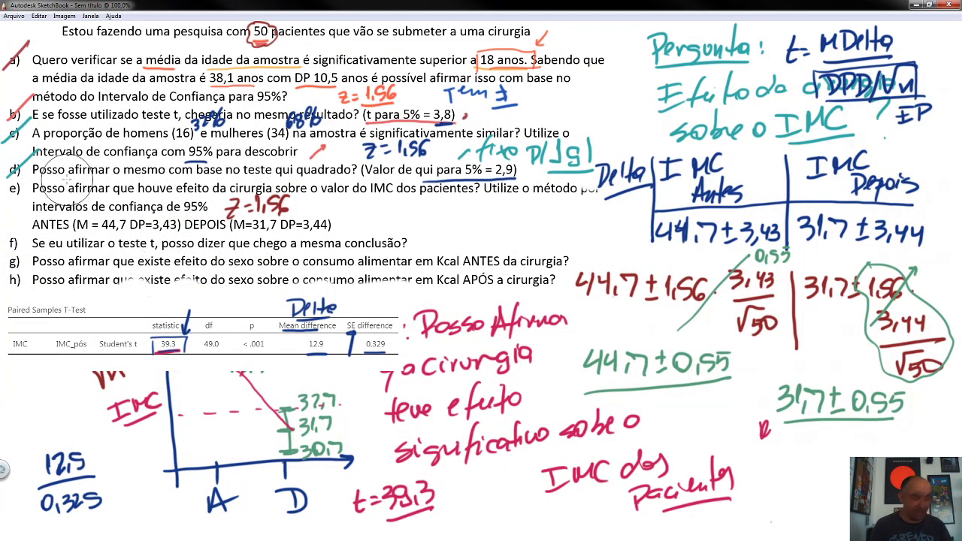
pyautogui.moveTo(8, 192); pyautogui.dragTo(20, 182)
pyautogui.moveTo(9, 245); pyautogui.dragTo(21, 227)
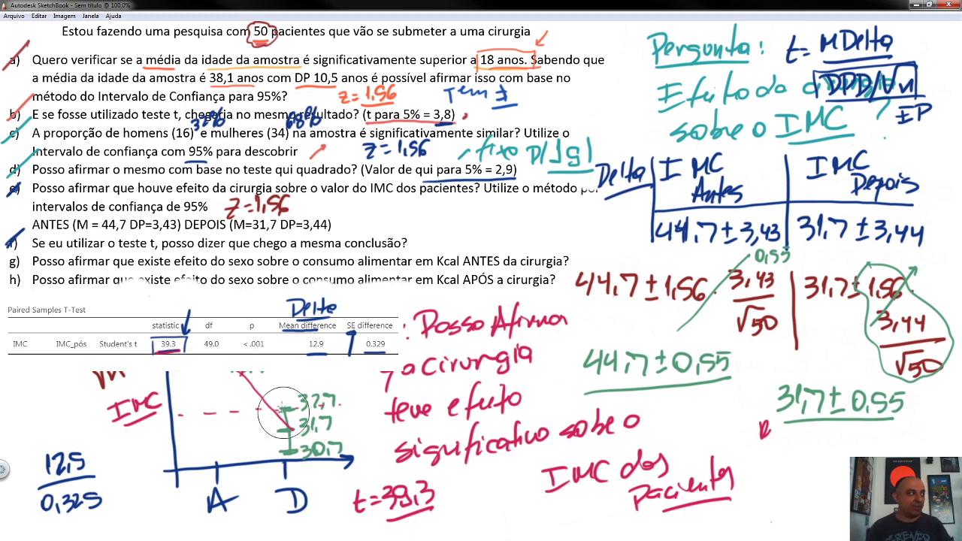
# Remove the pasted Paired Samples T-Test table and its notes from over the formula and IMC graph, and start a new document
pyautogui.moveTo(334, 347); pyautogui.dragTo(339, 340)
pyautogui.moveTo(22, 346)
pyautogui.mouseDown()
pyautogui.moveTo(79, 342)
pyautogui.moveTo(29, 345)
pyautogui.moveTo(49, 331)
pyautogui.mouseUp()
pyautogui.moveTo(42, 323)
pyautogui.mouseDown()
pyautogui.moveTo(43, 347)
pyautogui.moveTo(73, 344)
pyautogui.mouseUp()
pyautogui.moveTo(84, 316); pyautogui.dragTo(85, 342)
pyautogui.moveTo(105, 342); pyautogui.dragTo(117, 318)
pyautogui.moveTo(84, 354); pyautogui.dragTo(124, 352)
pyautogui.moveTo(90, 369); pyautogui.dragTo(124, 365)
pyautogui.moveTo(154, 325)
pyautogui.mouseDown()
pyautogui.moveTo(173, 340)
pyautogui.moveTo(209, 344)
pyautogui.mouseUp()
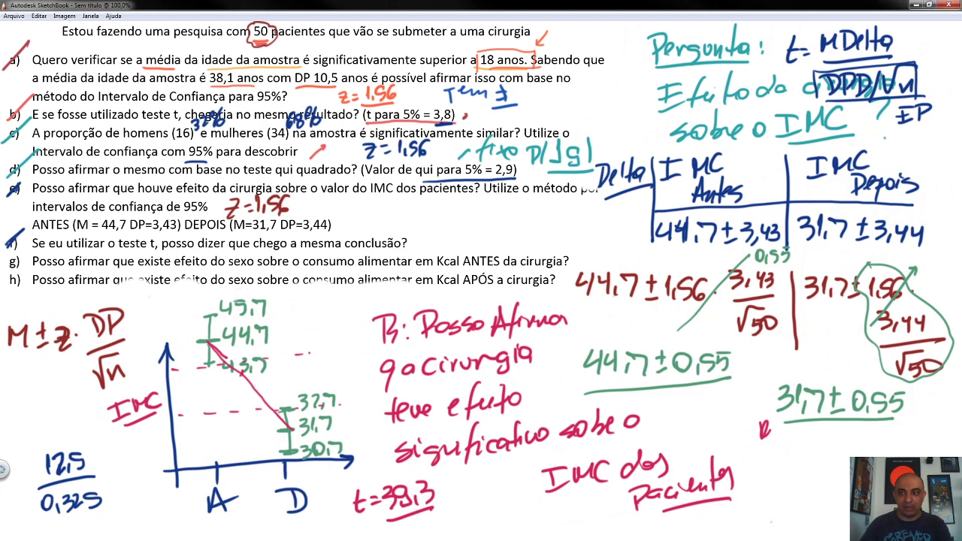
pyautogui.click(13, 15)
pyautogui.click(20, 30)
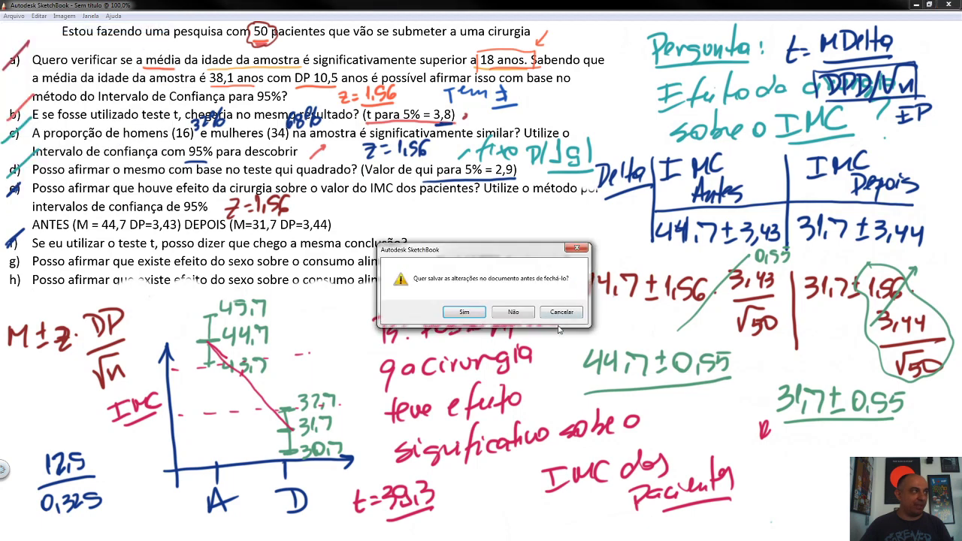
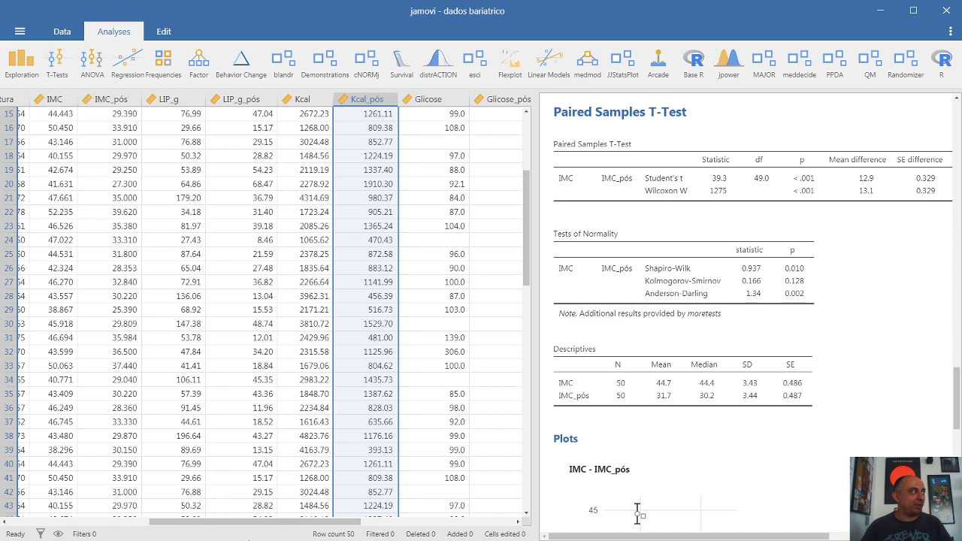
# Bring the Sexo column of the data sheet into view and start an independent samples t-test
pyautogui.moveTo(248, 519); pyautogui.dragTo(144, 426)
pyautogui.click(145, 426)
pyautogui.click(60, 64)
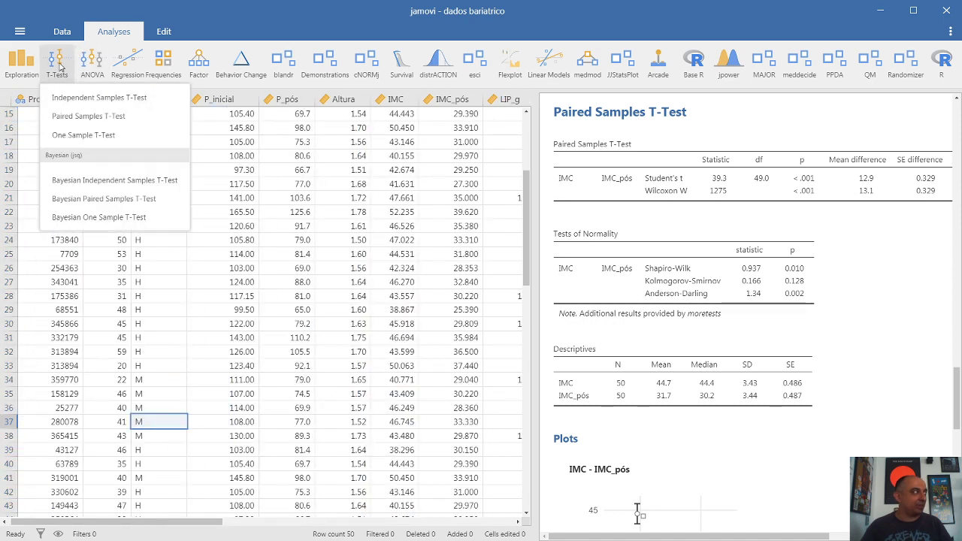
pyautogui.click(87, 100)
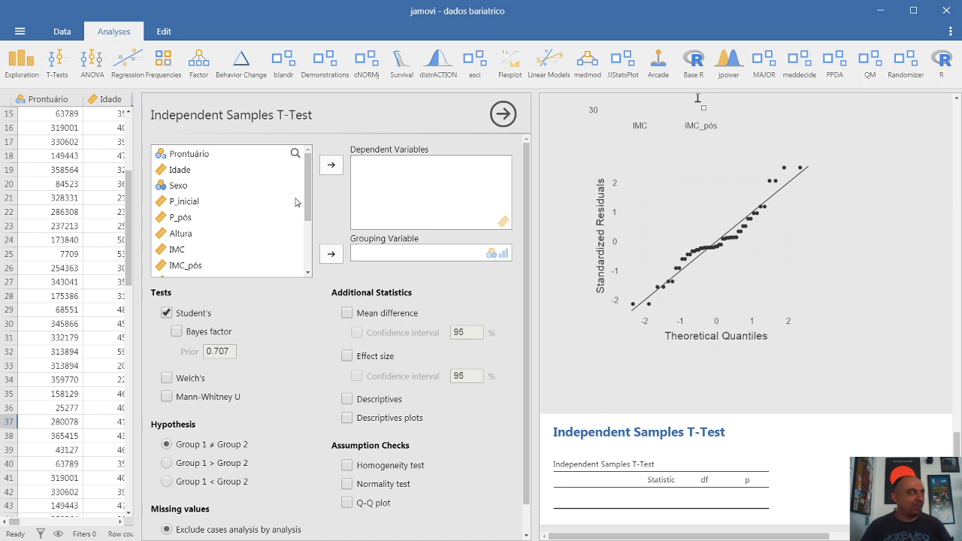
# Set Kcal as the dependent variable and Sexo as the grouping variable, and read the Student's t result with its Levene note
pyautogui.moveTo(313, 200); pyautogui.dragTo(312, 256)
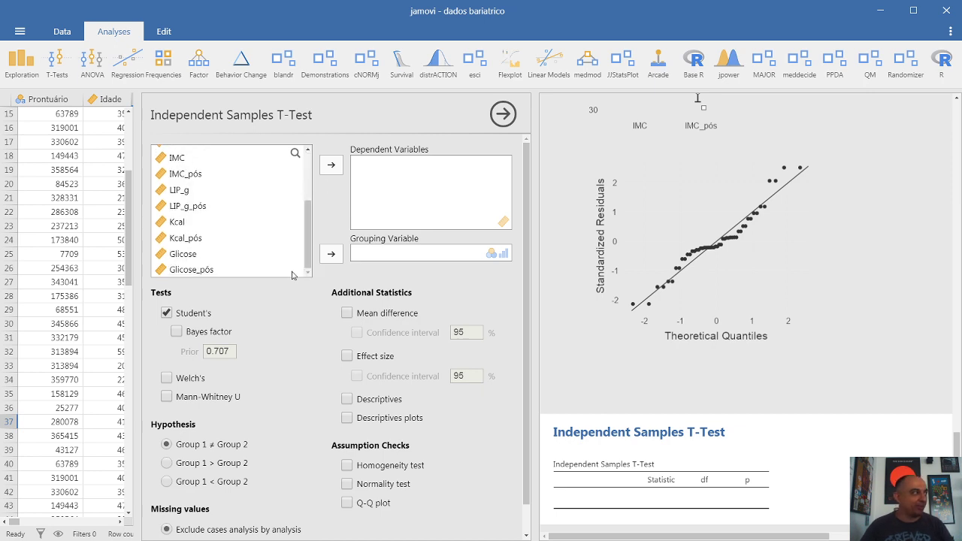
pyautogui.click(176, 223)
pyautogui.click(331, 166)
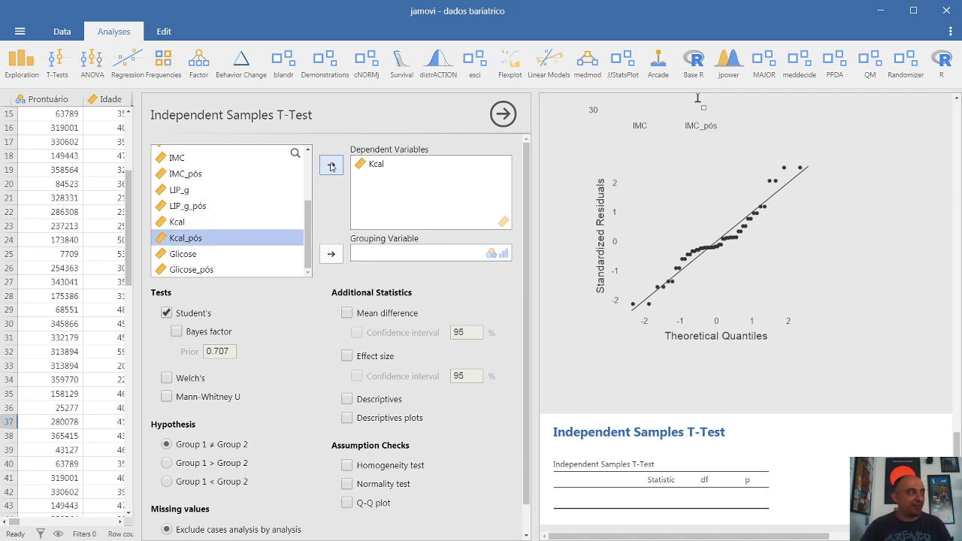
pyautogui.moveTo(307, 255); pyautogui.dragTo(304, 178)
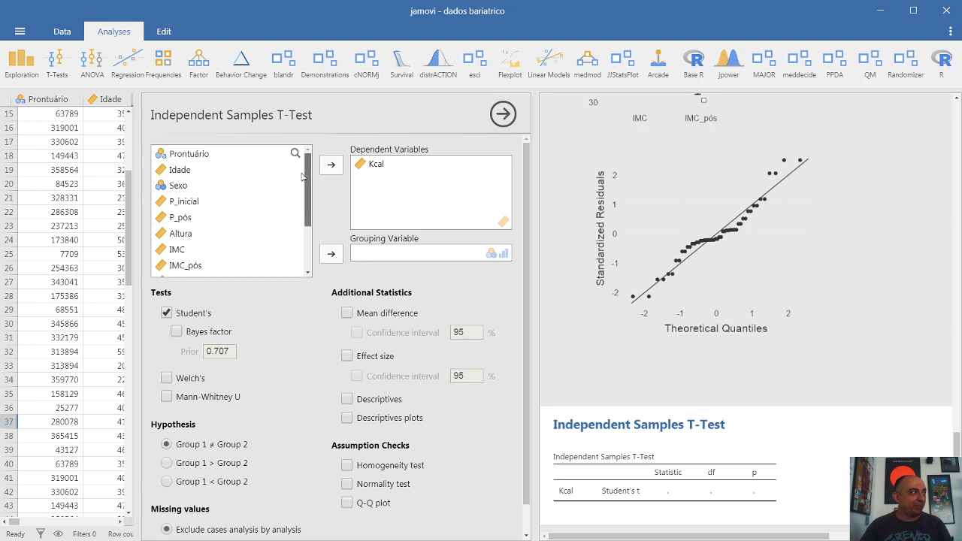
pyautogui.click(182, 188)
pyautogui.click(332, 253)
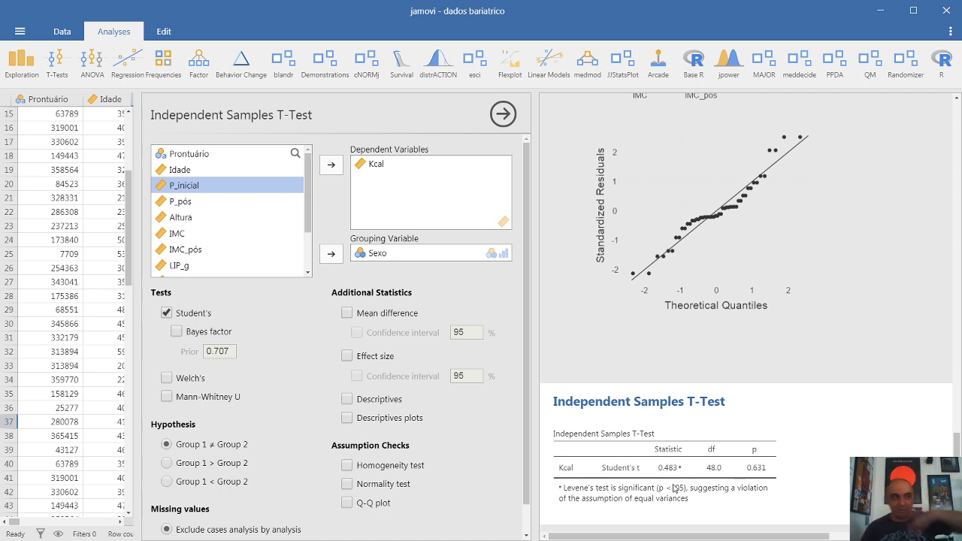
pyautogui.scroll(-2, 840, 475)
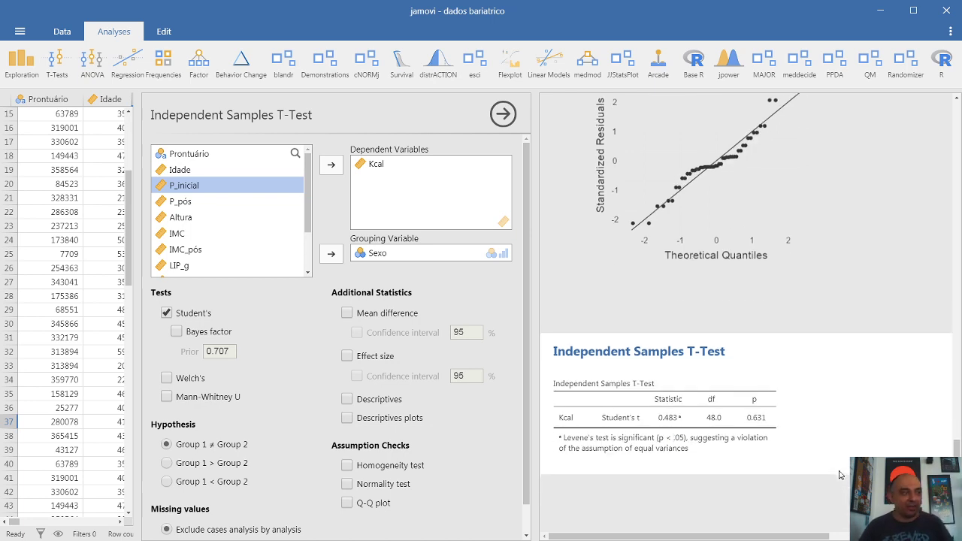
pyautogui.scroll(-3, 840, 475)
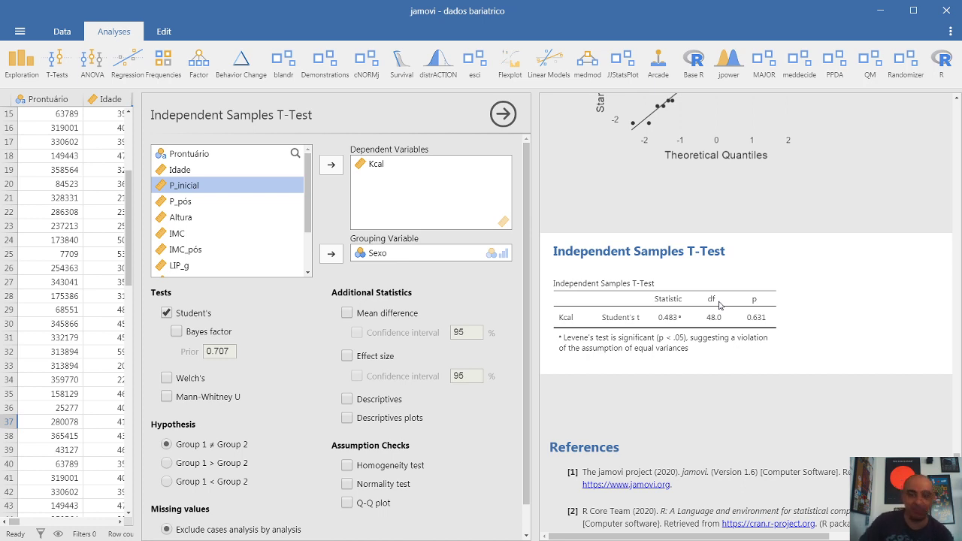
pyautogui.scroll(-1, 887, 313)
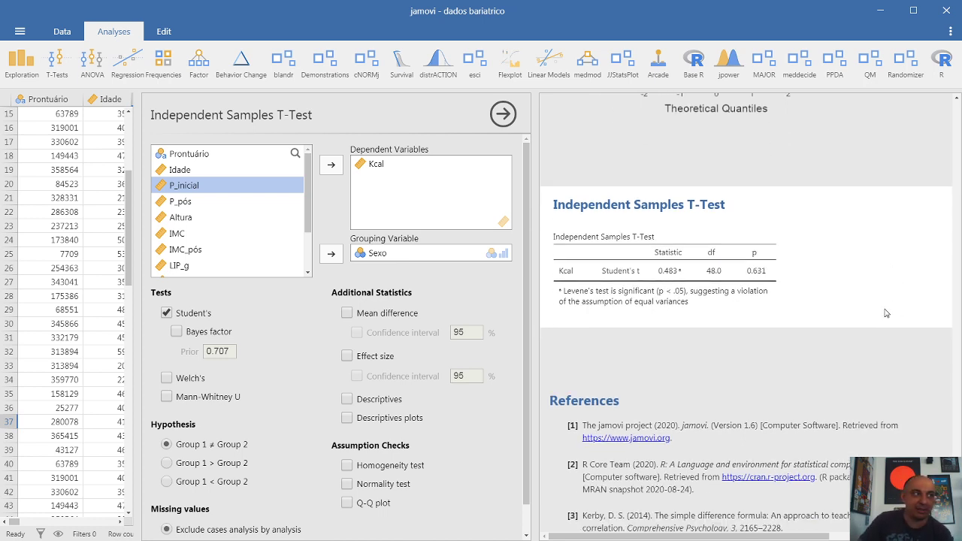
pyautogui.scroll(-1, 887, 312)
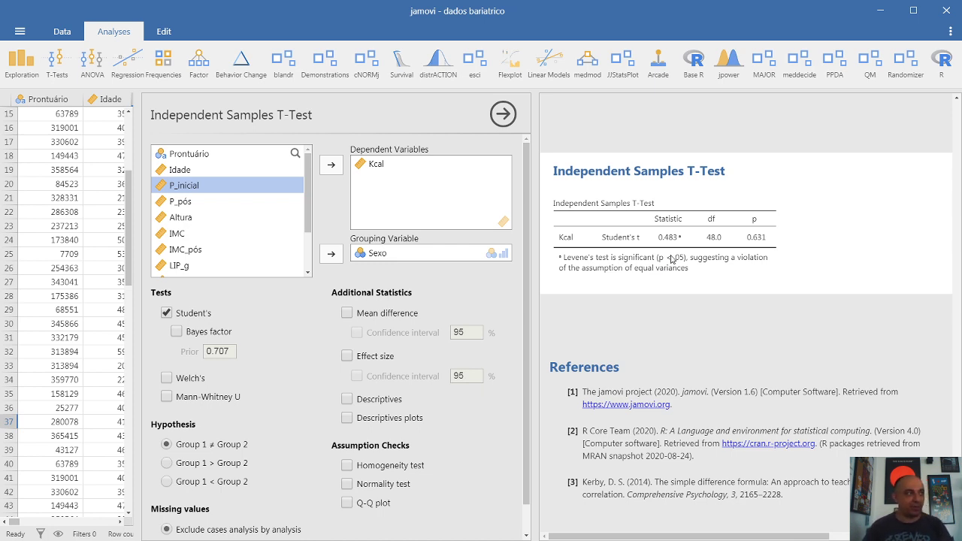
# Add Welch's test, descriptives and descriptives plots to the Kcal by Sexo comparison and review the group statistics and plot
pyautogui.click(167, 379)
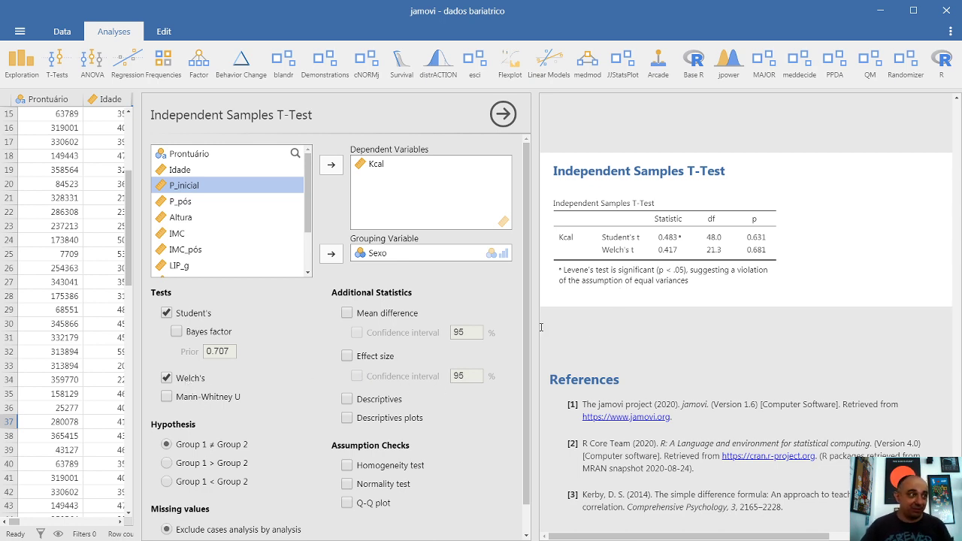
pyautogui.click(346, 399)
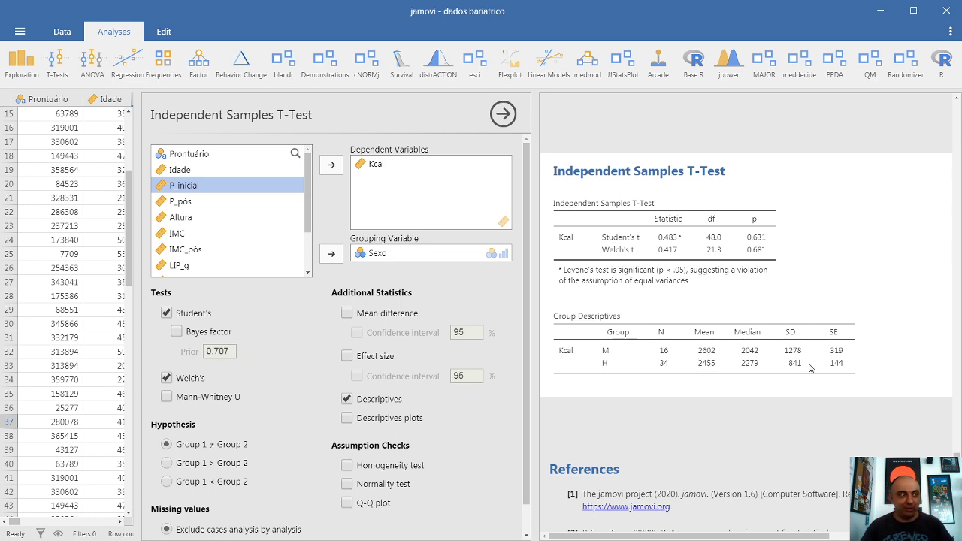
pyautogui.click(346, 418)
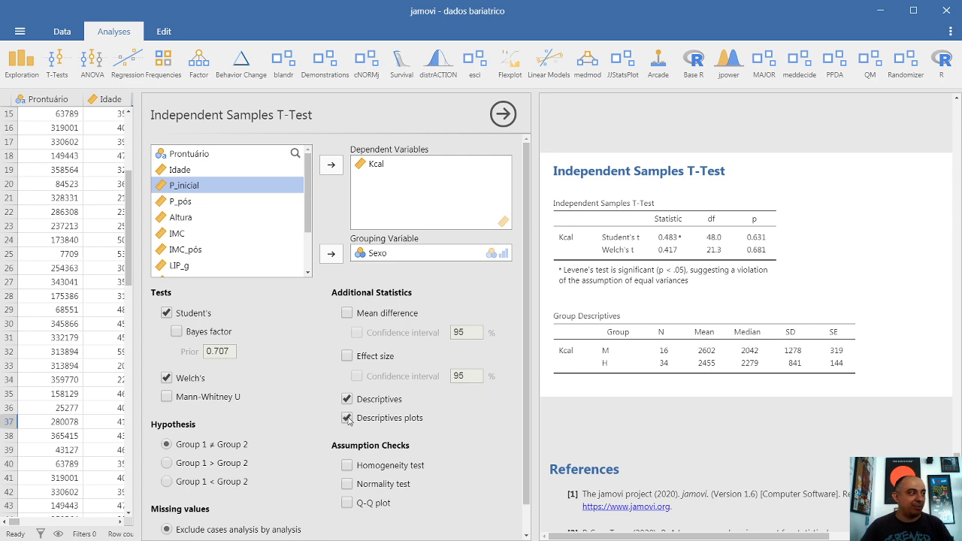
pyautogui.scroll(-3, 607, 353)
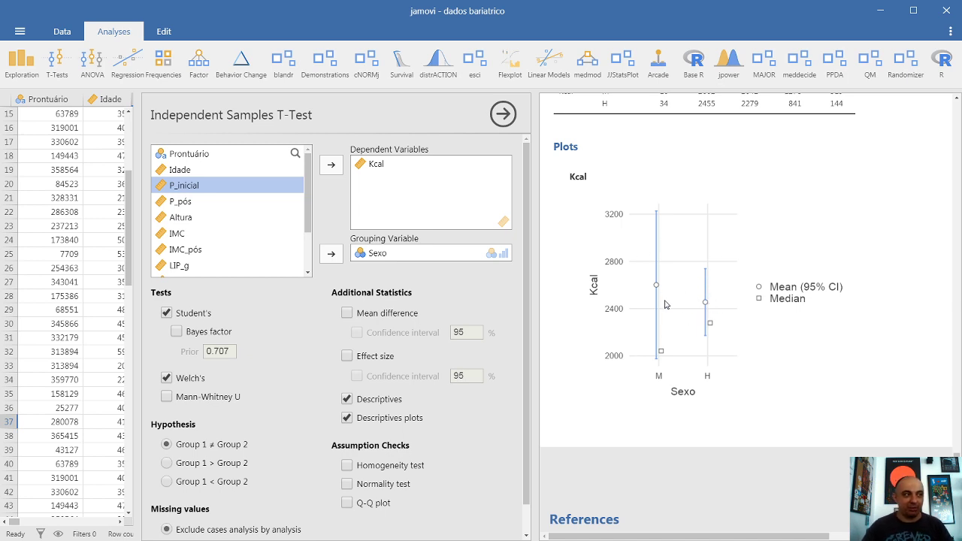
pyautogui.scroll(3, 664, 305)
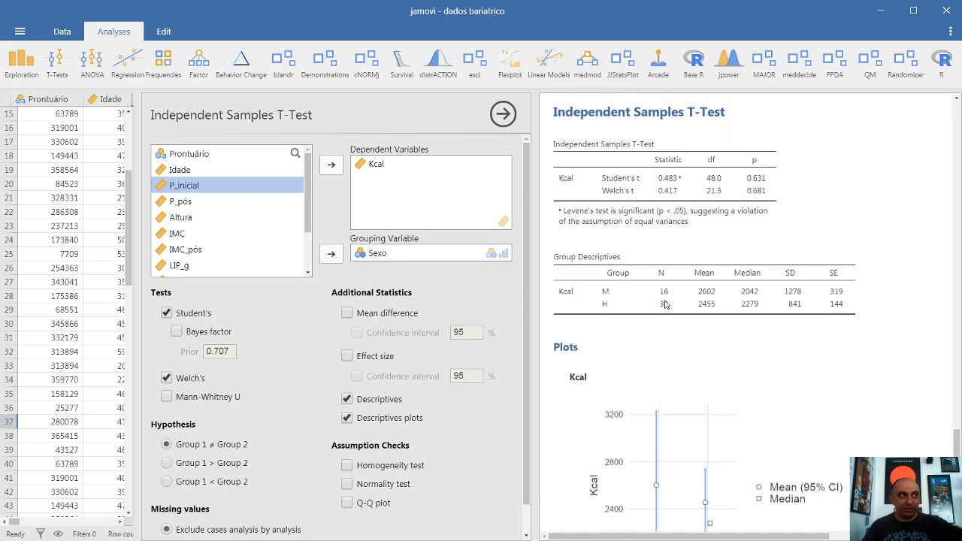
pyautogui.scroll(-3, 664, 301)
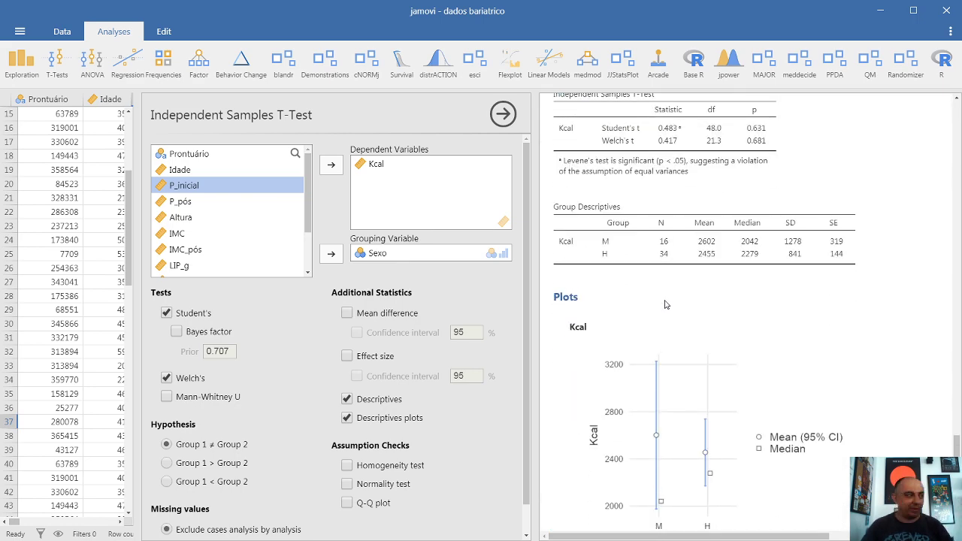
# Add the homogeneity test, normality test and Q-Q plot to the Kcal comparison and examine the assumption results and plots
pyautogui.click(346, 465)
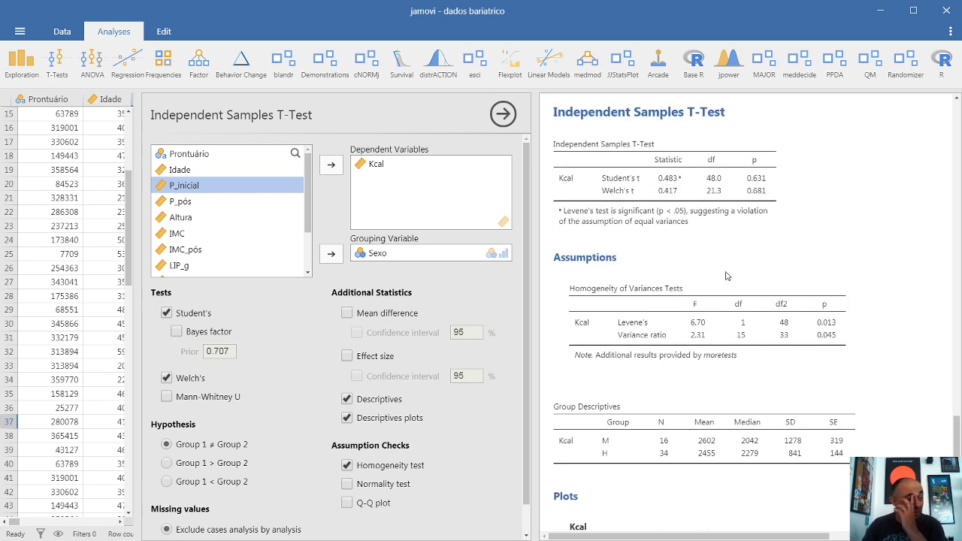
pyautogui.click(347, 484)
pyautogui.click(346, 503)
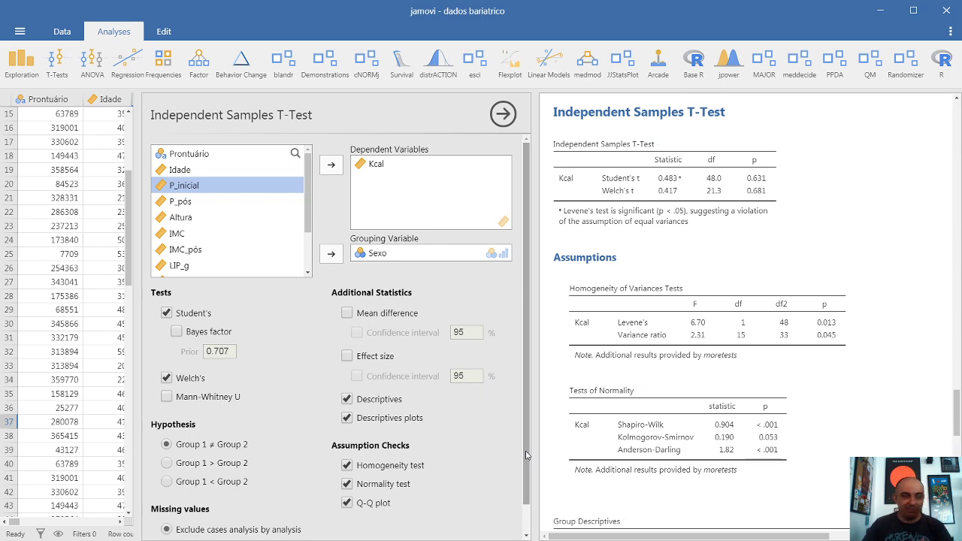
pyautogui.scroll(-5, 717, 293)
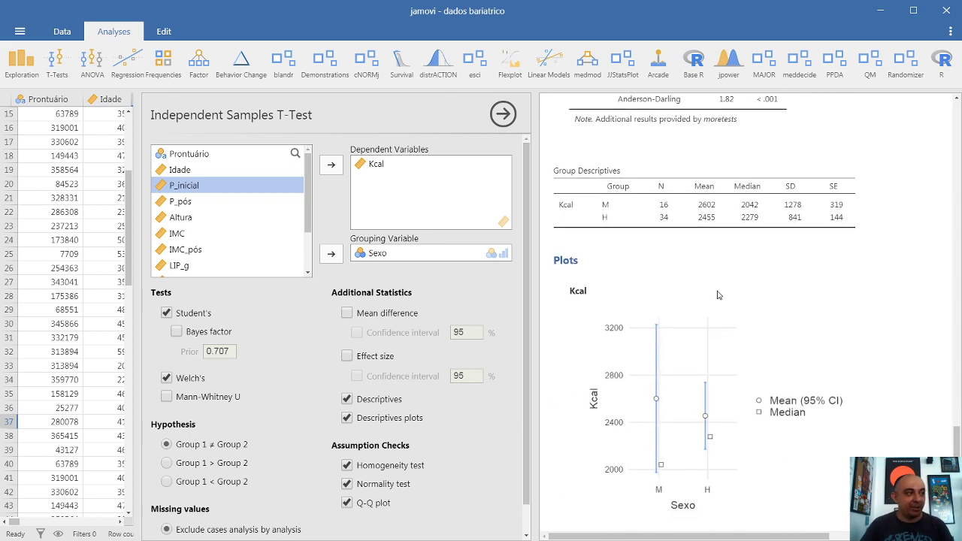
pyautogui.scroll(-2, 714, 299)
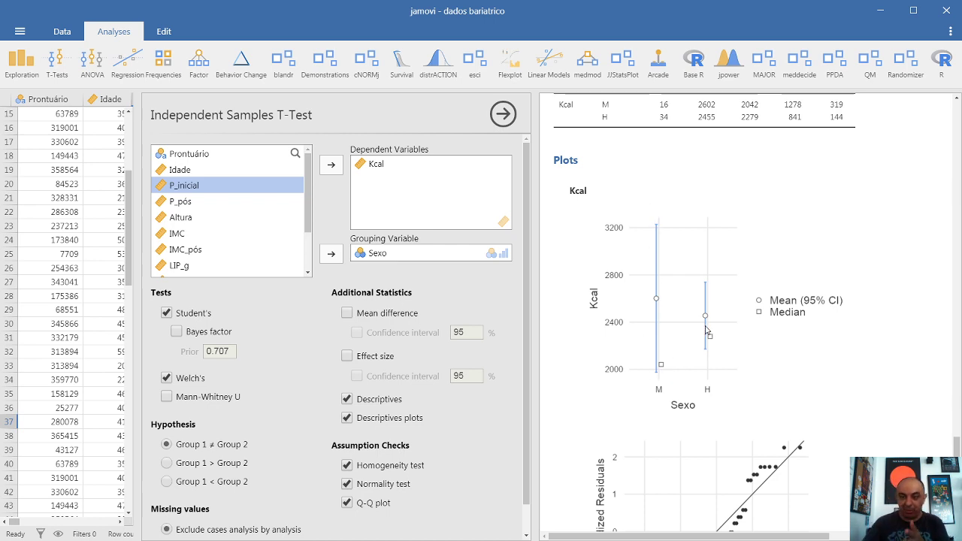
# Compare the normality and homogeneity tests for Kcal with the group descriptives, the Kcal by Sexo plot and the Q-Q plot
pyautogui.scroll(5, 756, 315)
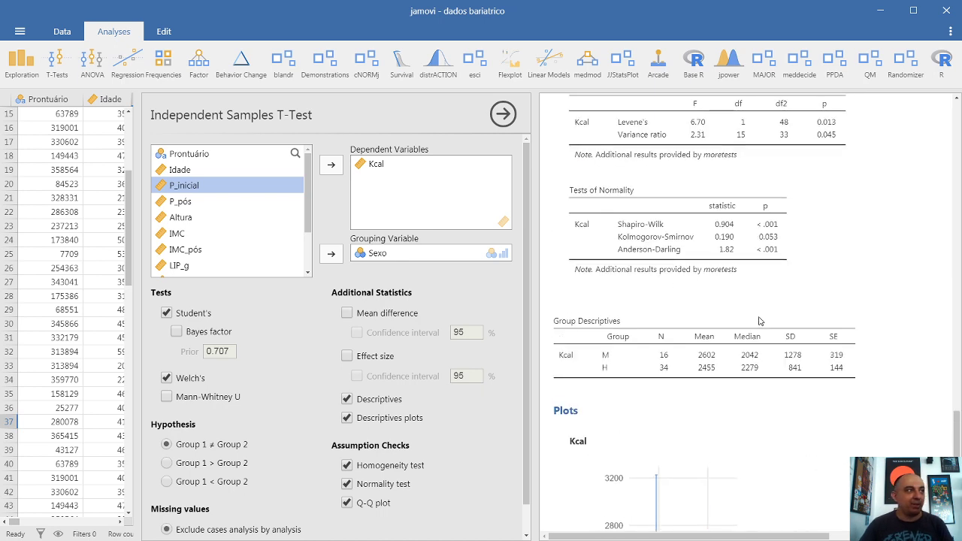
pyautogui.scroll(1, 757, 303)
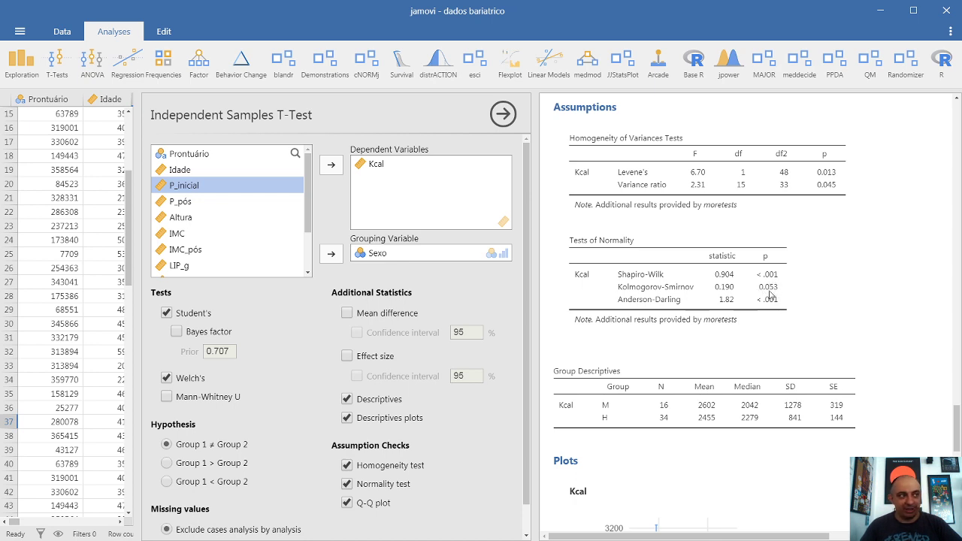
pyautogui.scroll(-5, 851, 293)
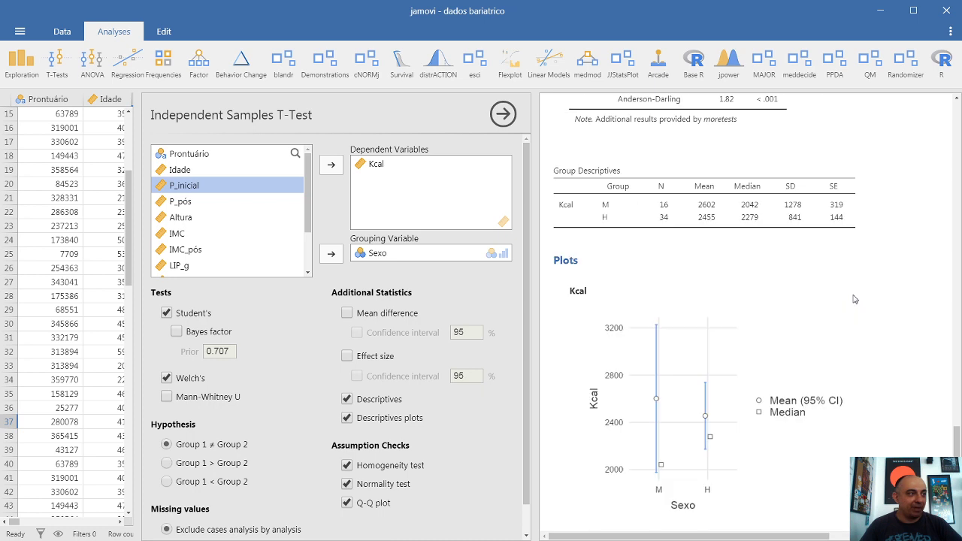
pyautogui.scroll(-4, 853, 299)
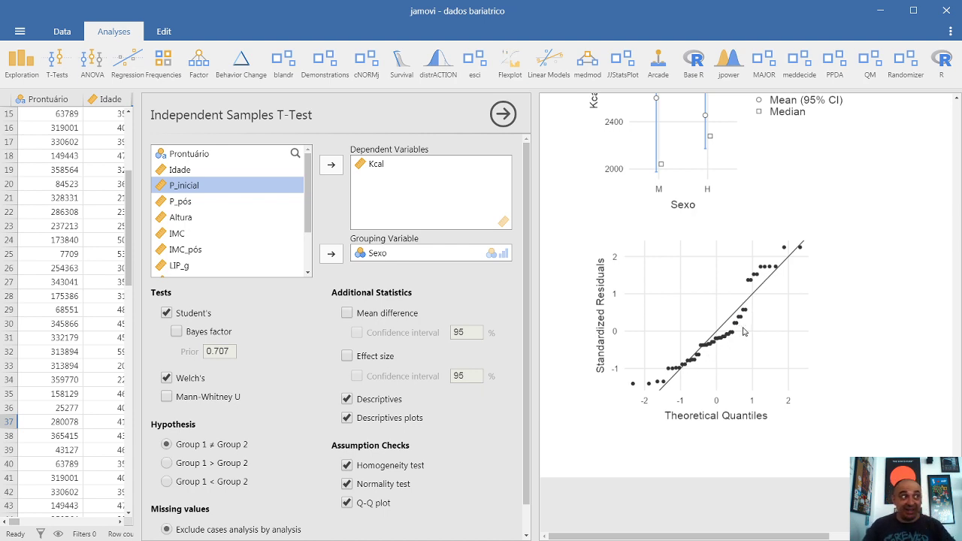
pyautogui.scroll(3, 742, 331)
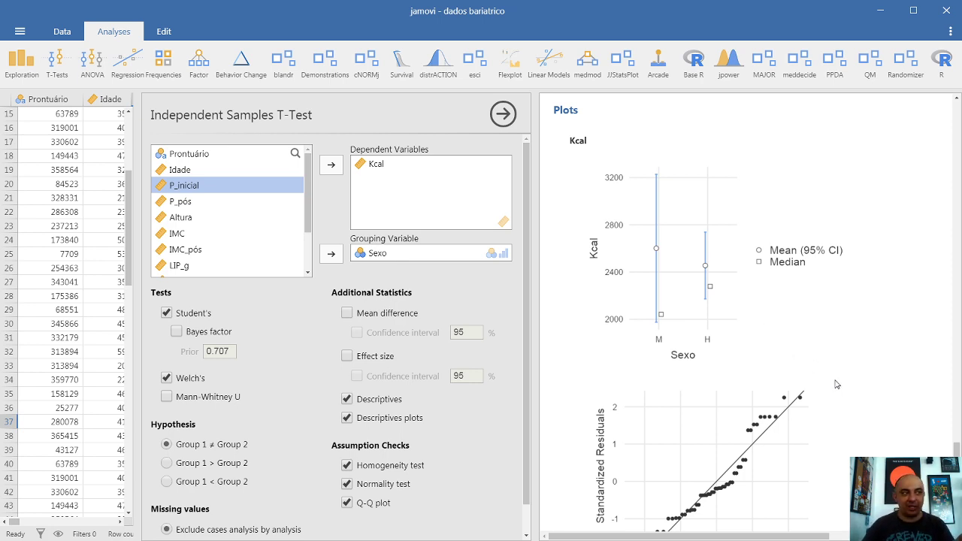
pyautogui.scroll(5, 835, 384)
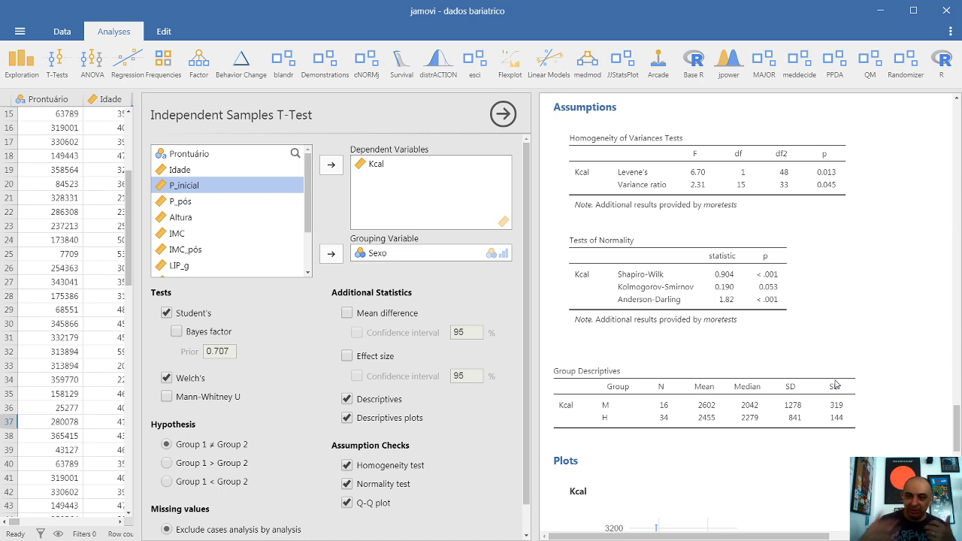
pyautogui.scroll(-4, 836, 384)
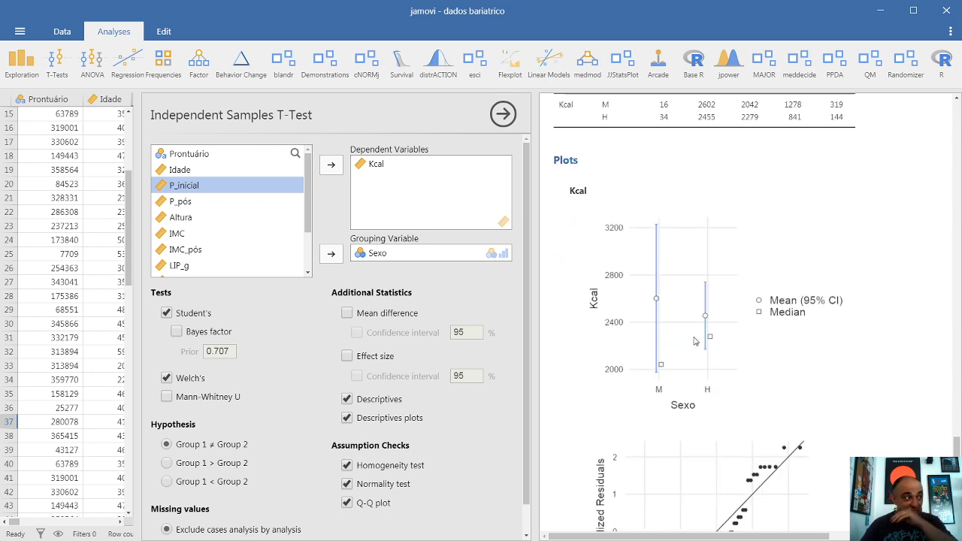
pyautogui.scroll(-3, 698, 331)
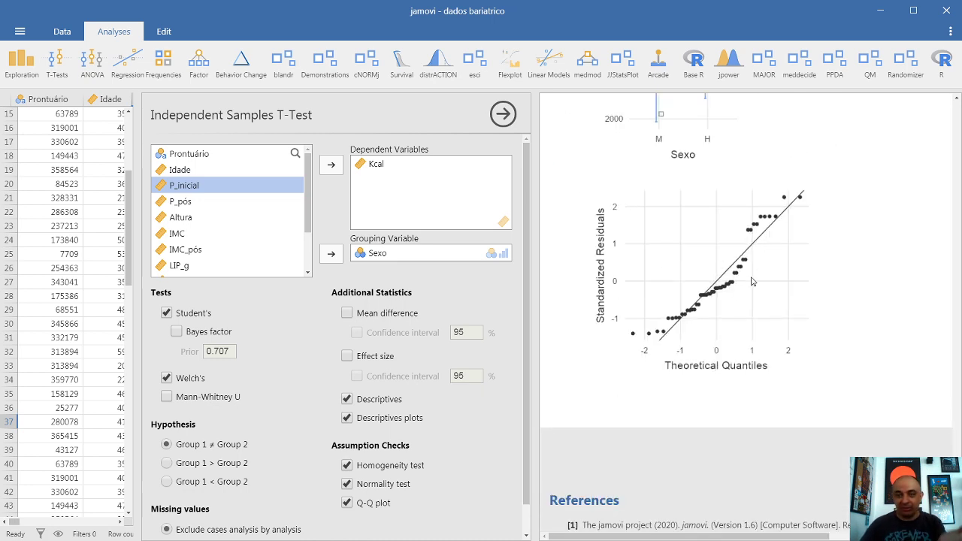
pyautogui.scroll(4, 753, 281)
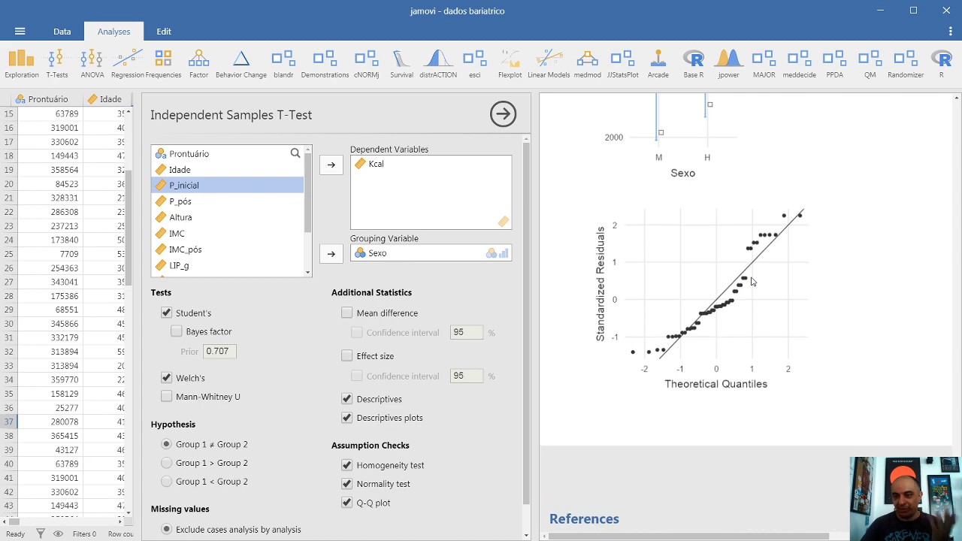
pyautogui.scroll(2, 752, 281)
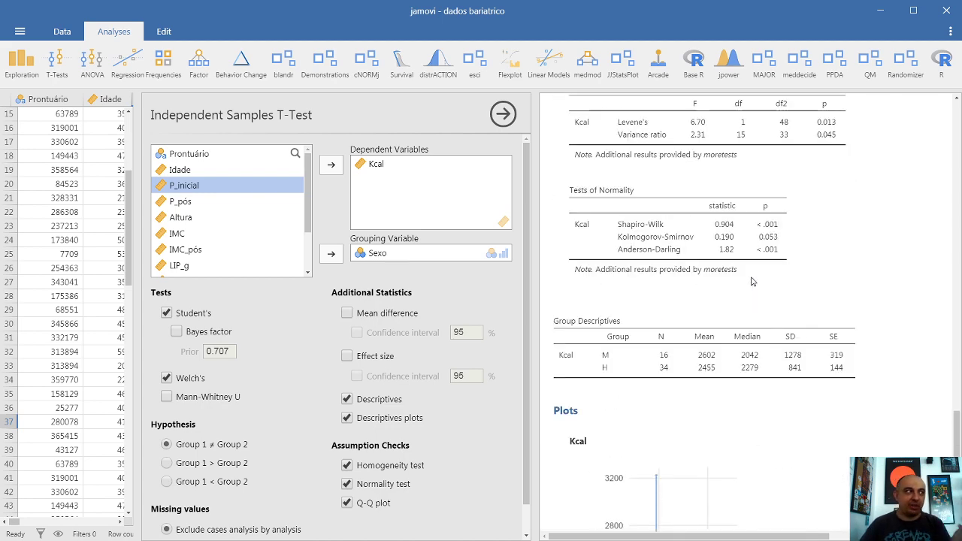
# Review the Student's and Welch's t results for Kcal against the Levene and variance ratio tests, group statistics and plots
pyautogui.scroll(3, 759, 250)
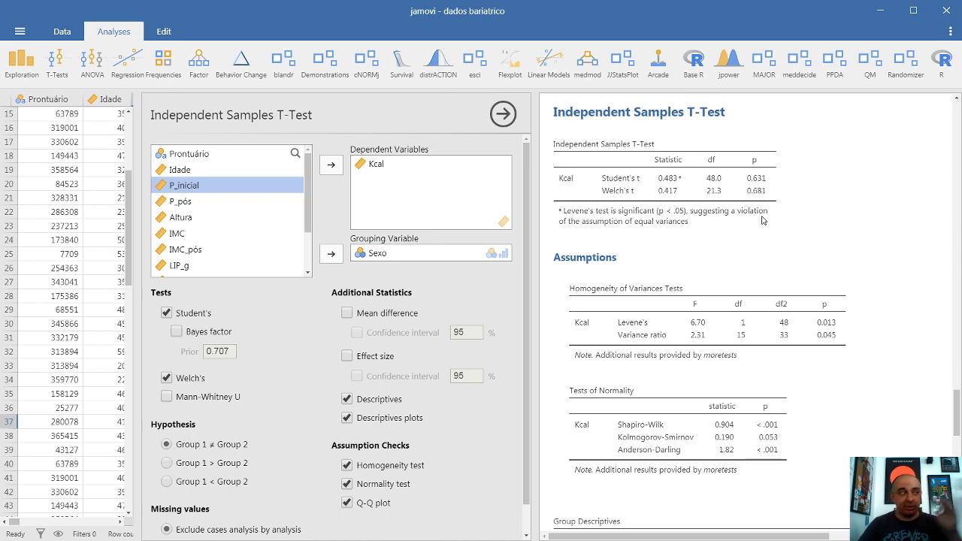
pyautogui.scroll(-8, 699, 225)
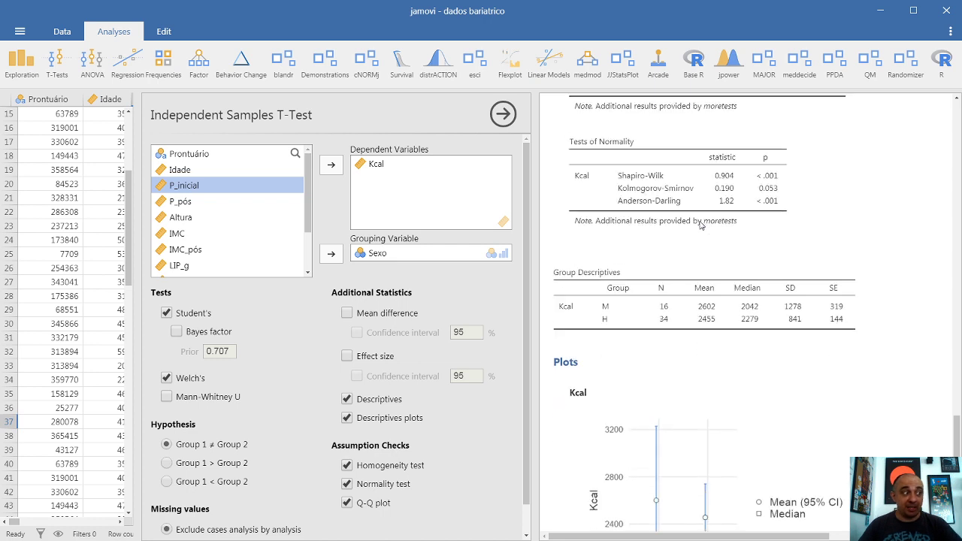
pyautogui.scroll(-5, 722, 387)
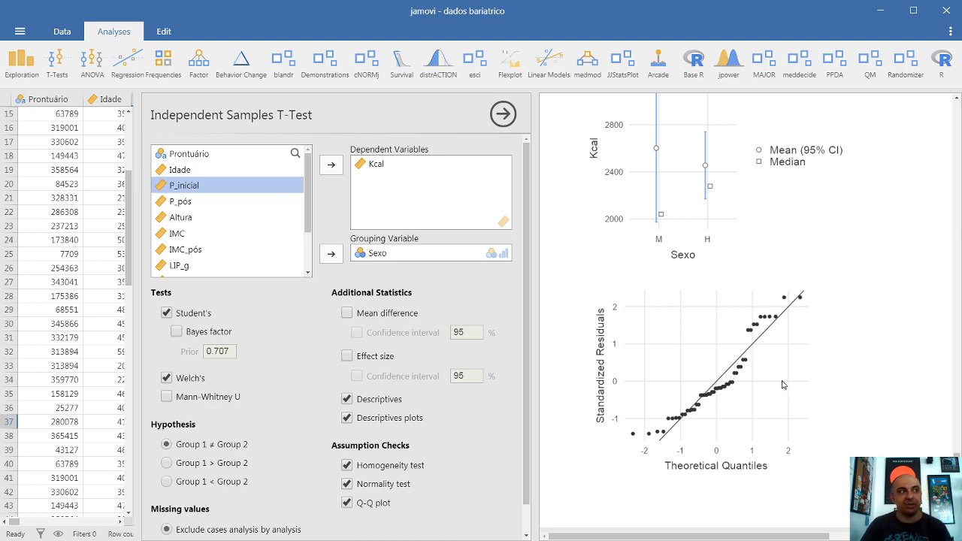
pyautogui.scroll(4, 782, 384)
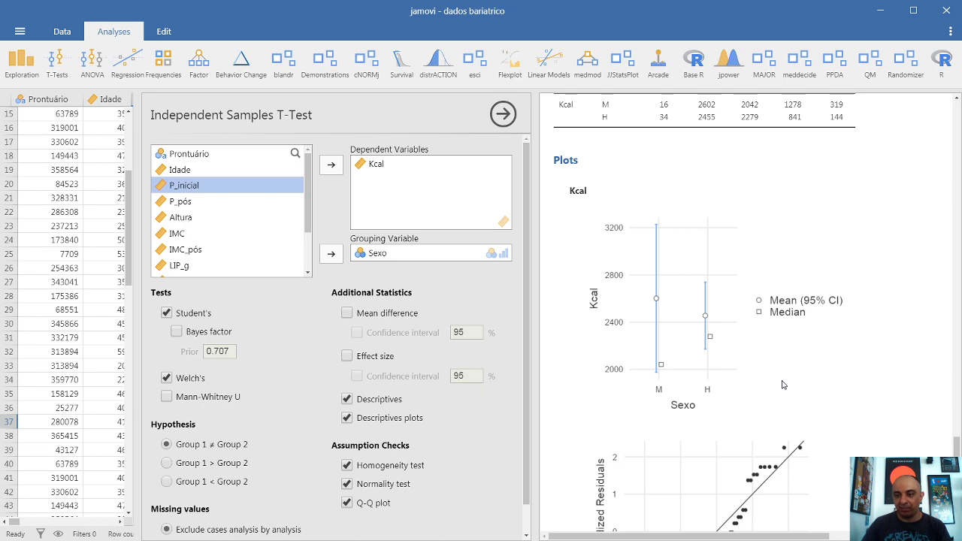
pyautogui.scroll(3, 781, 384)
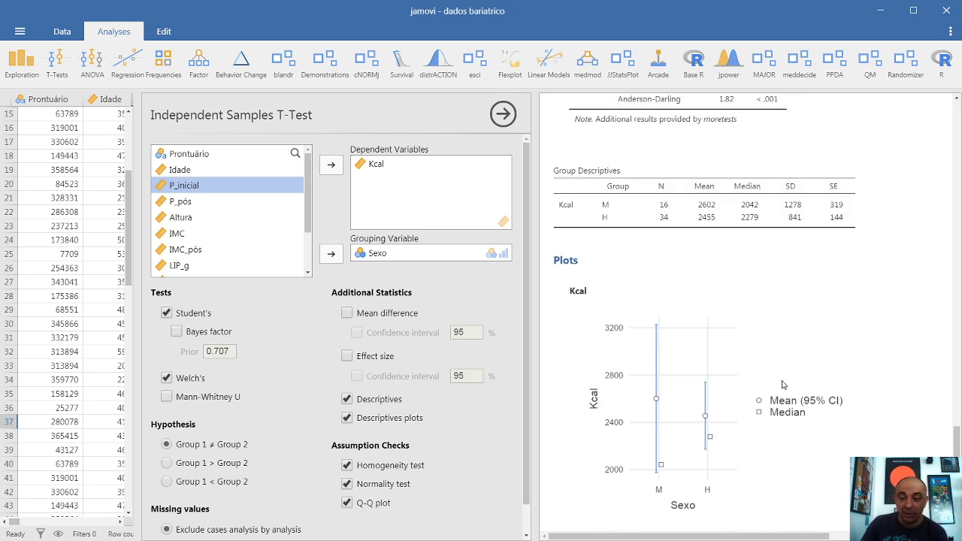
pyautogui.scroll(6, 782, 384)
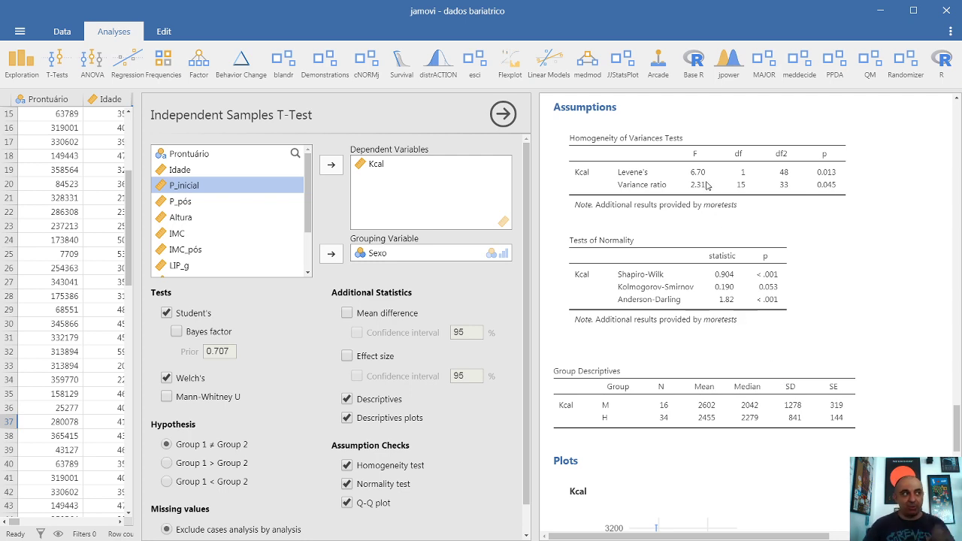
pyautogui.scroll(-8, 706, 225)
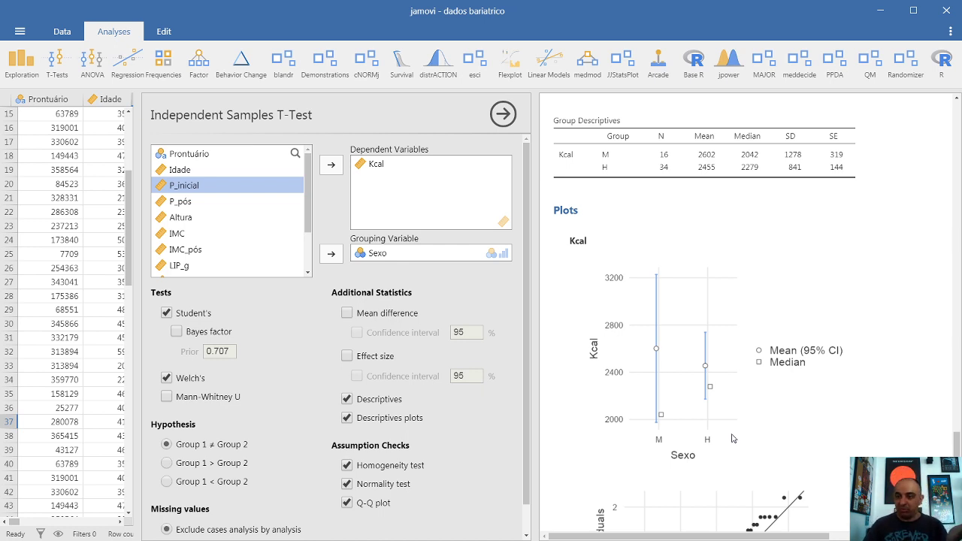
pyautogui.scroll(5, 645, 256)
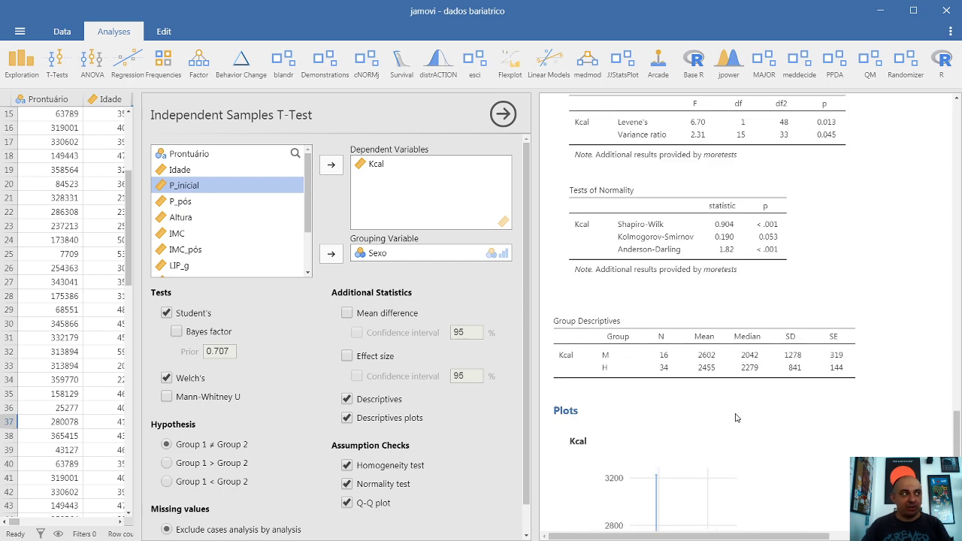
pyautogui.scroll(4, 645, 257)
pyautogui.scroll(1, 631, 230)
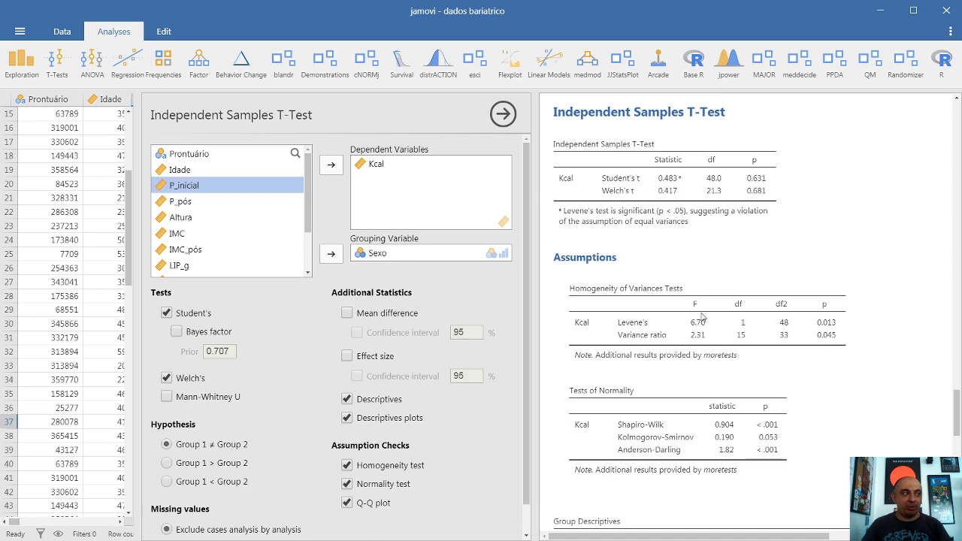
# Widen the data sheet, bring the Kcal column into view and check its variable description and measure type
pyautogui.click(139, 265)
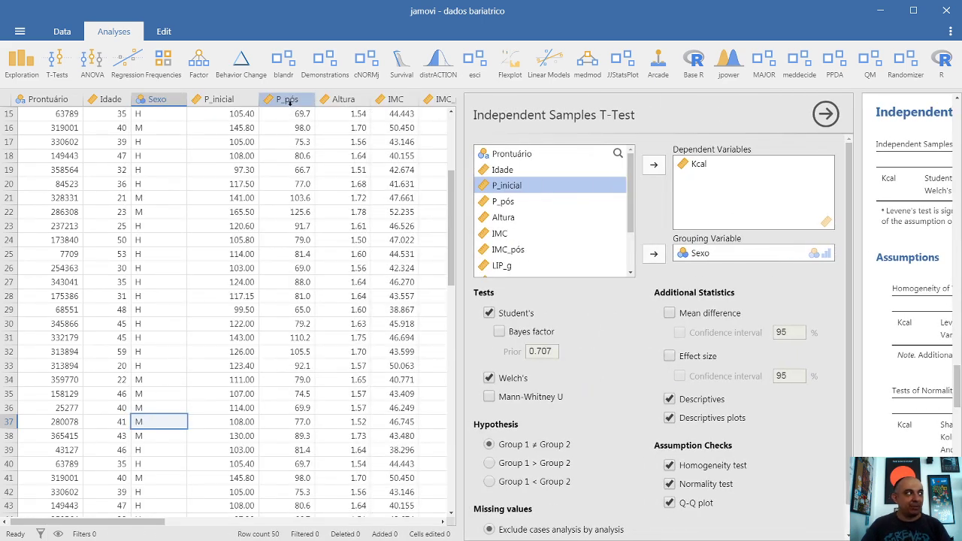
pyautogui.moveTo(137, 522); pyautogui.dragTo(281, 524)
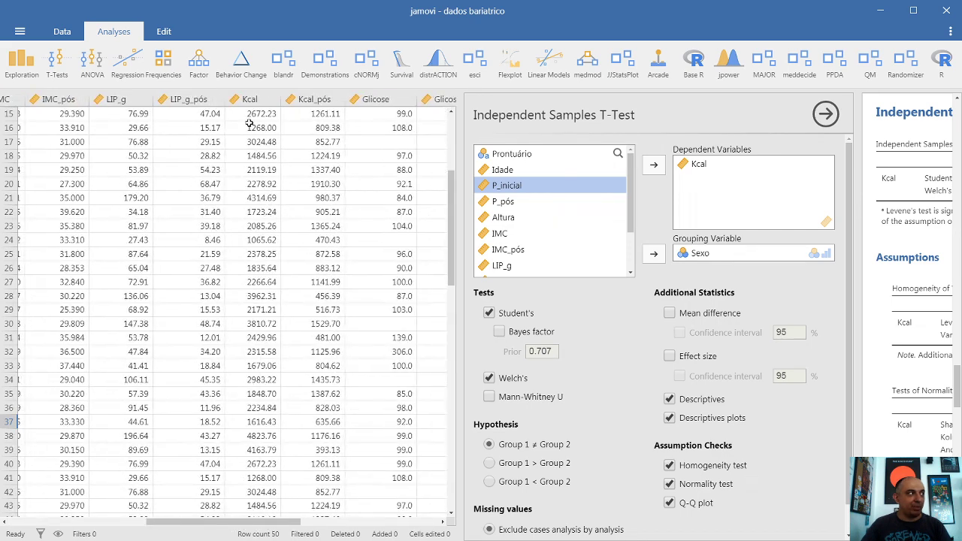
pyautogui.doubleClick(248, 98)
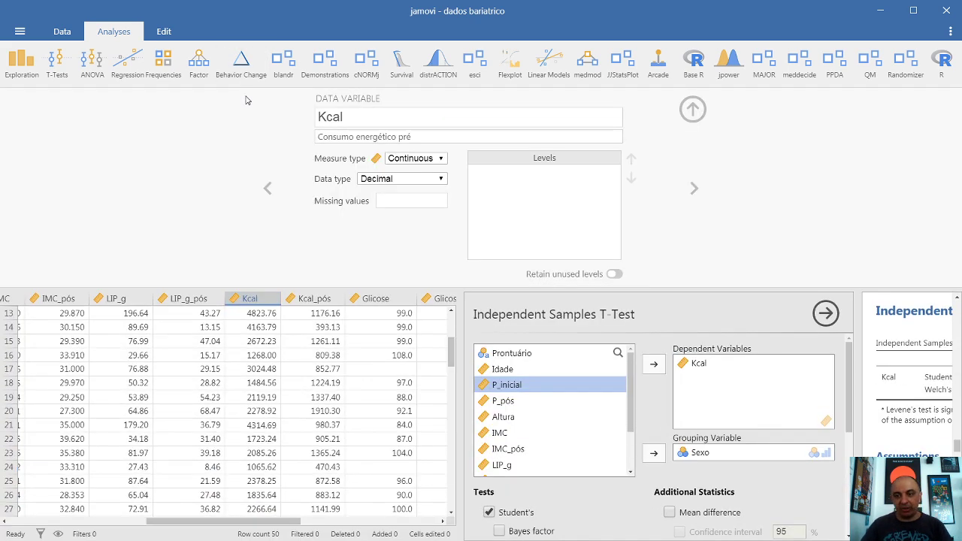
pyautogui.click(693, 109)
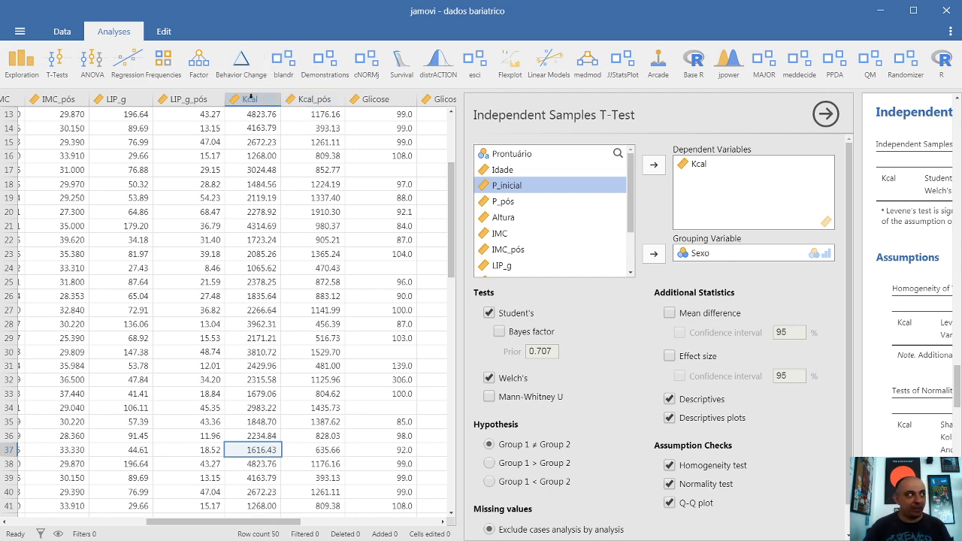
pyautogui.click(314, 99)
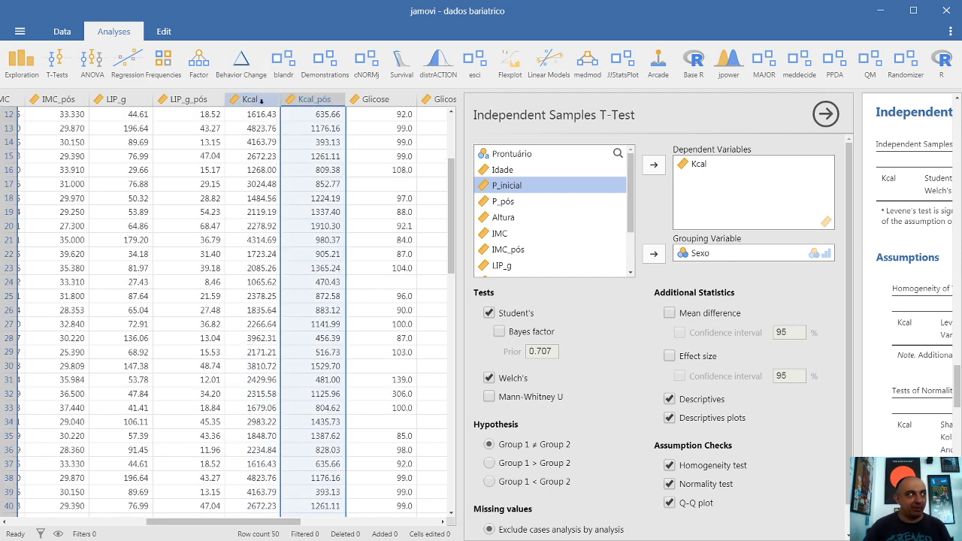
pyautogui.doubleClick(251, 100)
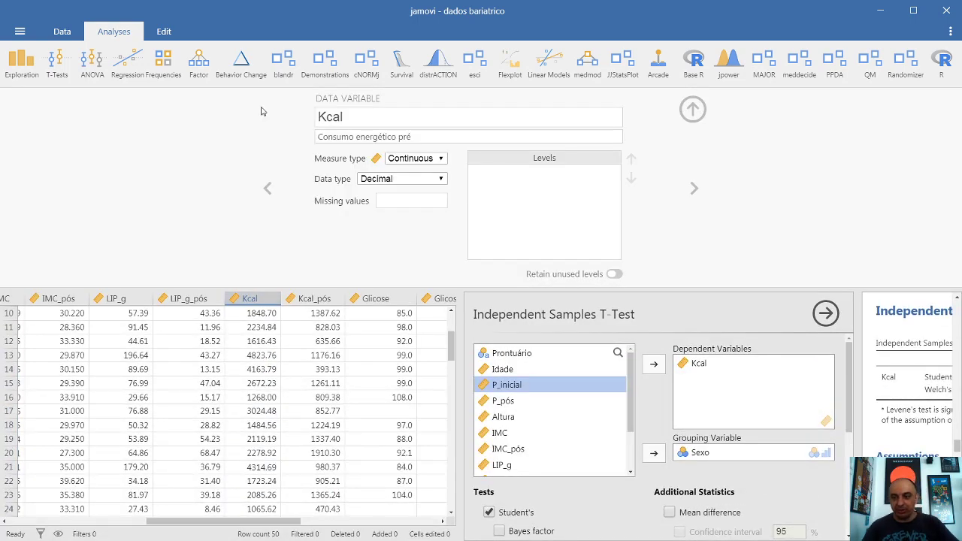
pyautogui.click(692, 109)
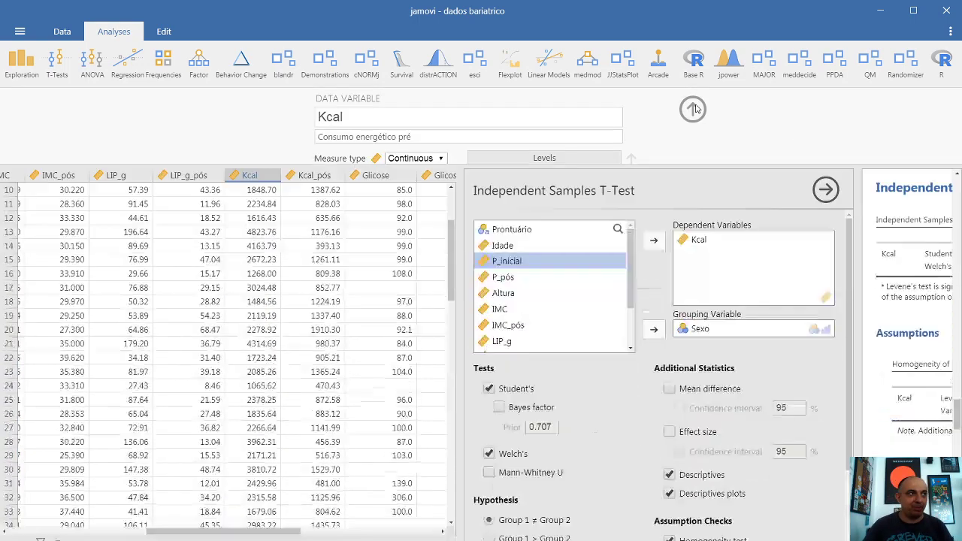
# Create a new computed variable in the first empty column after Glicose_pós and name it zKcal
pyautogui.moveTo(266, 525); pyautogui.dragTo(344, 533)
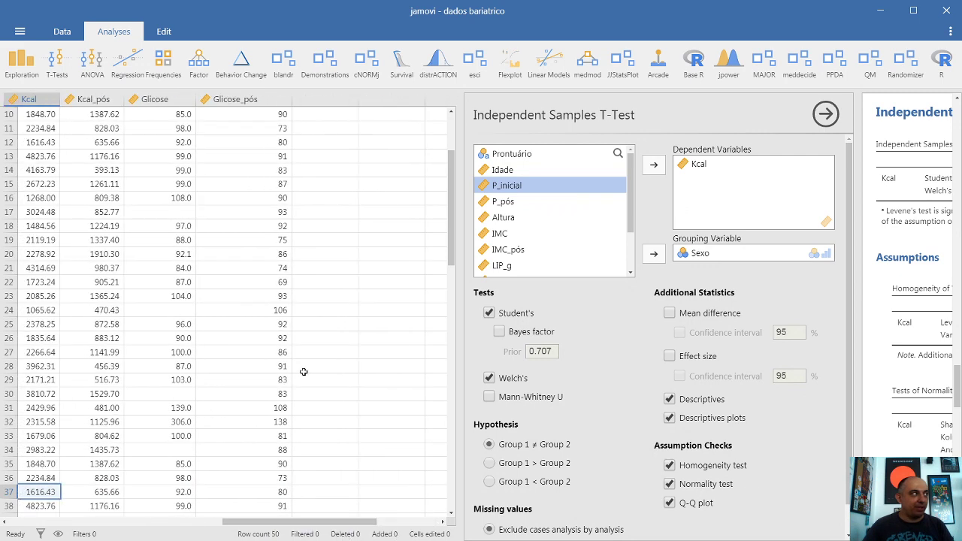
pyautogui.click(317, 100)
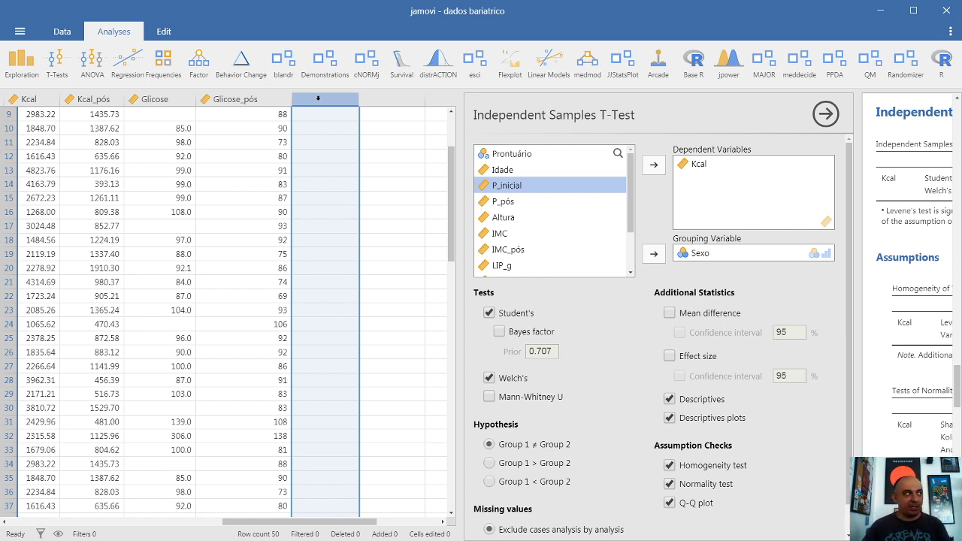
pyautogui.doubleClick(317, 98)
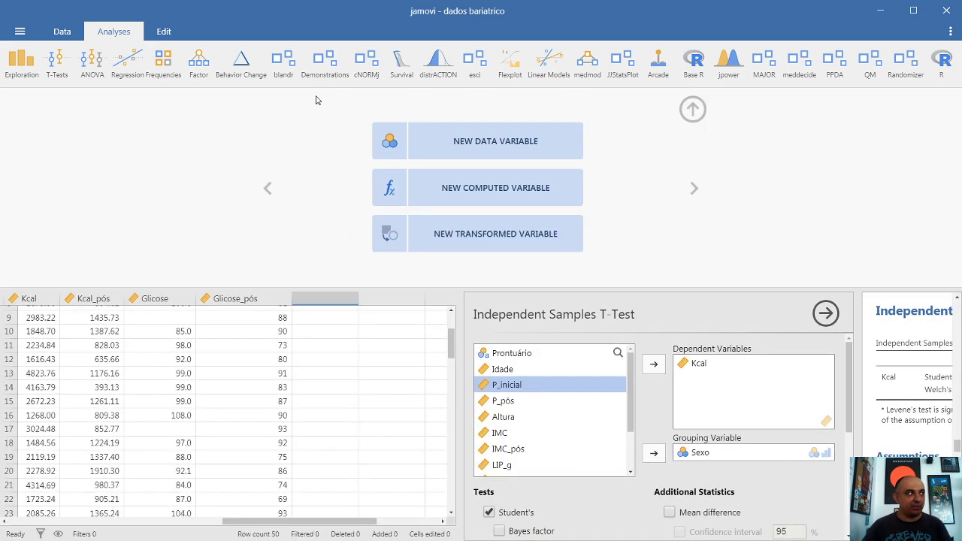
pyautogui.click(509, 197)
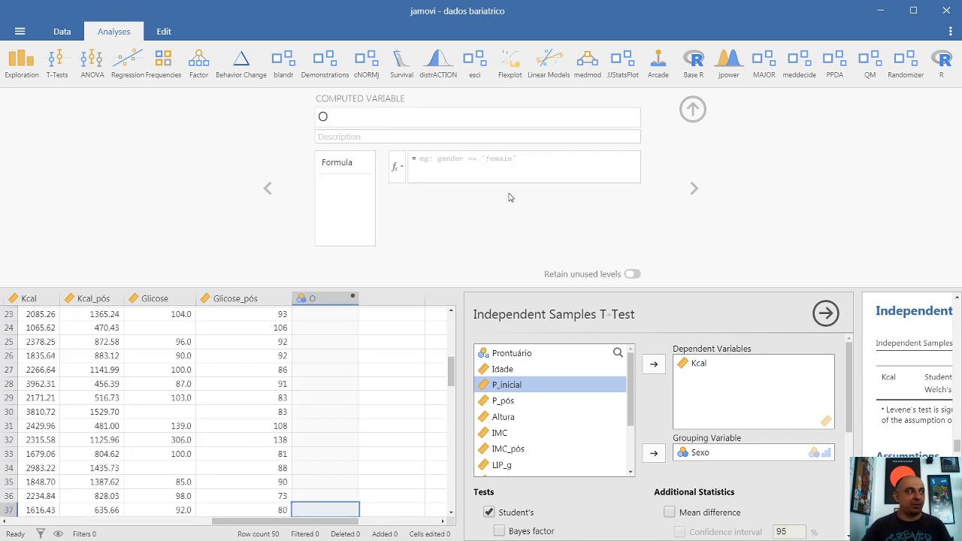
pyautogui.click(356, 121)
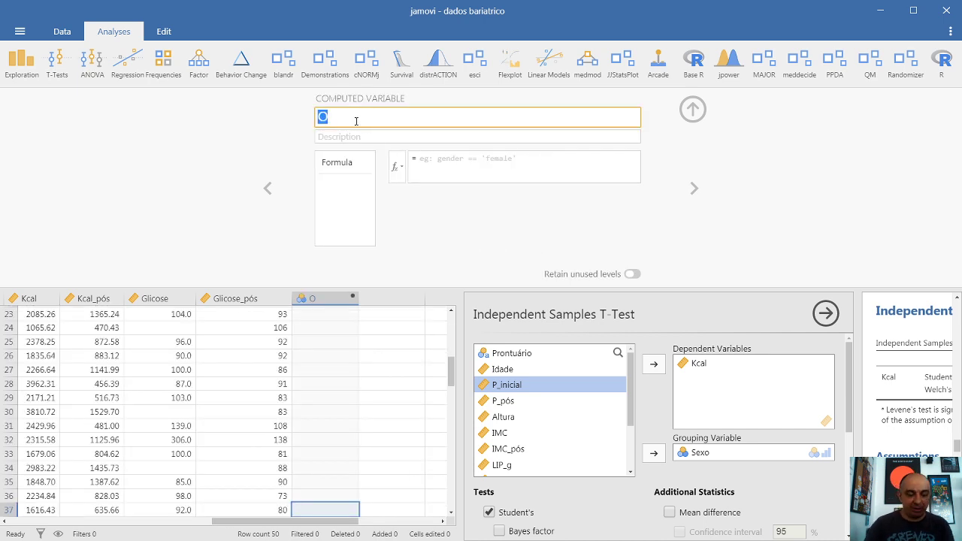
pyautogui.write('Kcl')
pyautogui.press('BackSpace')
pyautogui.press('BackSpace')
pyautogui.press('BackSpace')
pyautogui.write('zKcal')
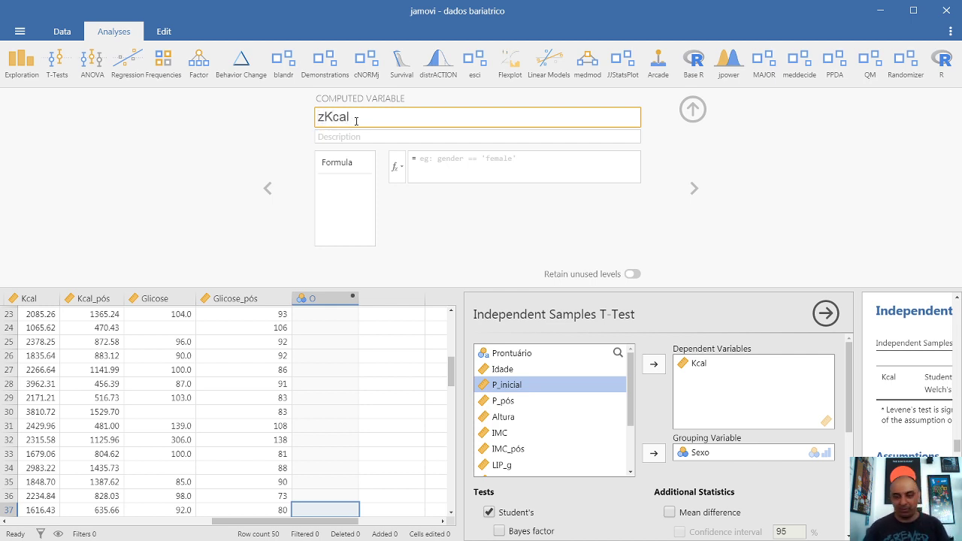
# Define the formula of zKcal as Z(Kcal) to compute standardized Kcal values, and close the variable editor
pyautogui.click(397, 172)
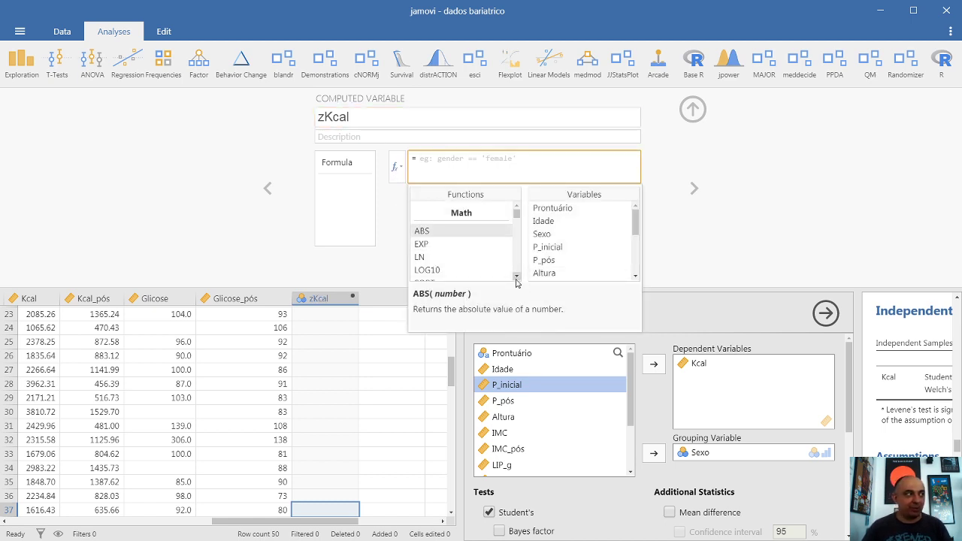
pyautogui.scroll(-2, 447, 237)
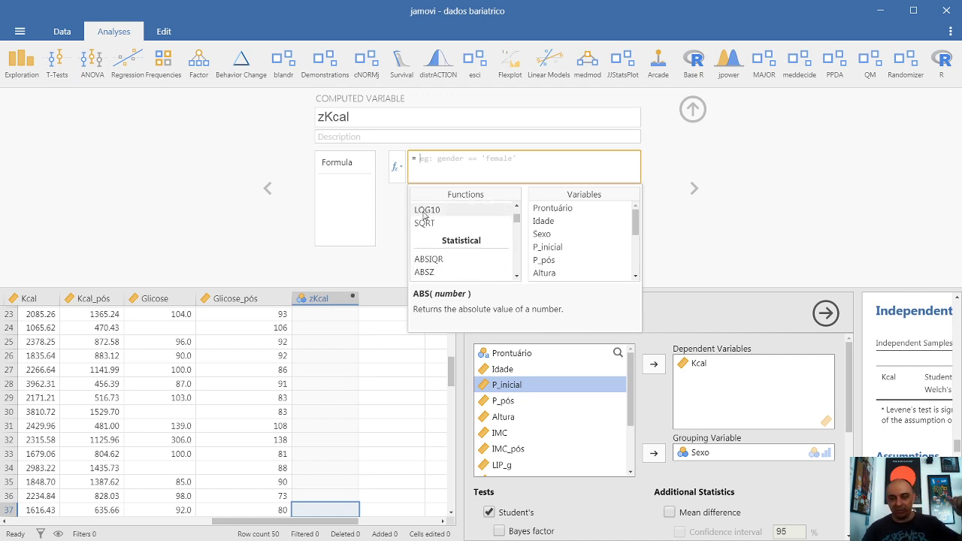
pyautogui.click(517, 277)
pyautogui.moveTo(517, 280); pyautogui.dragTo(517, 279)
pyautogui.click(428, 238)
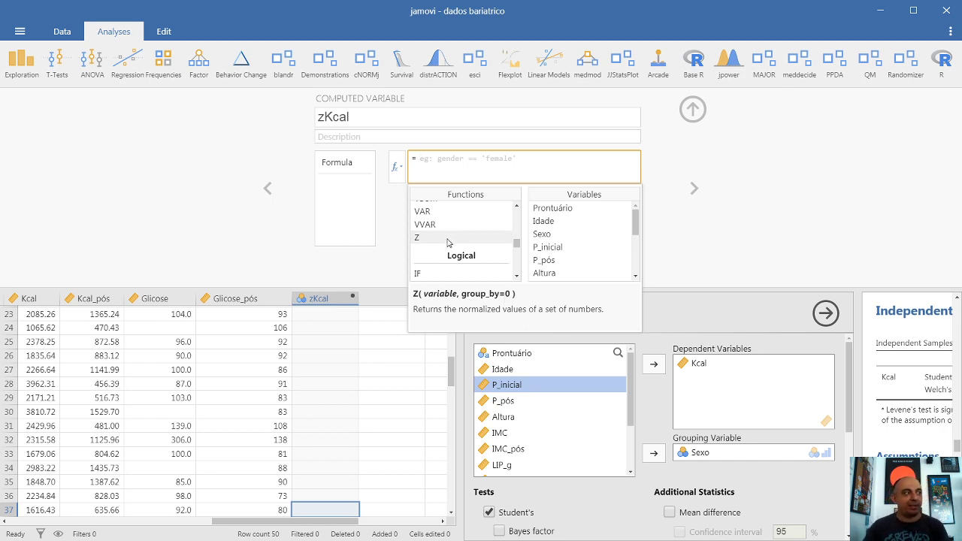
pyautogui.moveTo(635, 223); pyautogui.dragTo(637, 250)
pyautogui.click(594, 249)
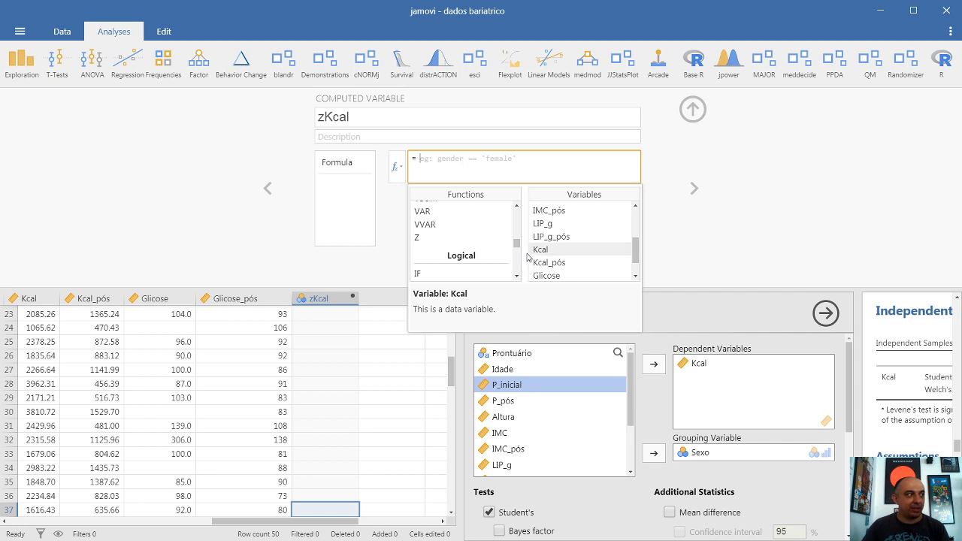
pyautogui.doubleClick(455, 239)
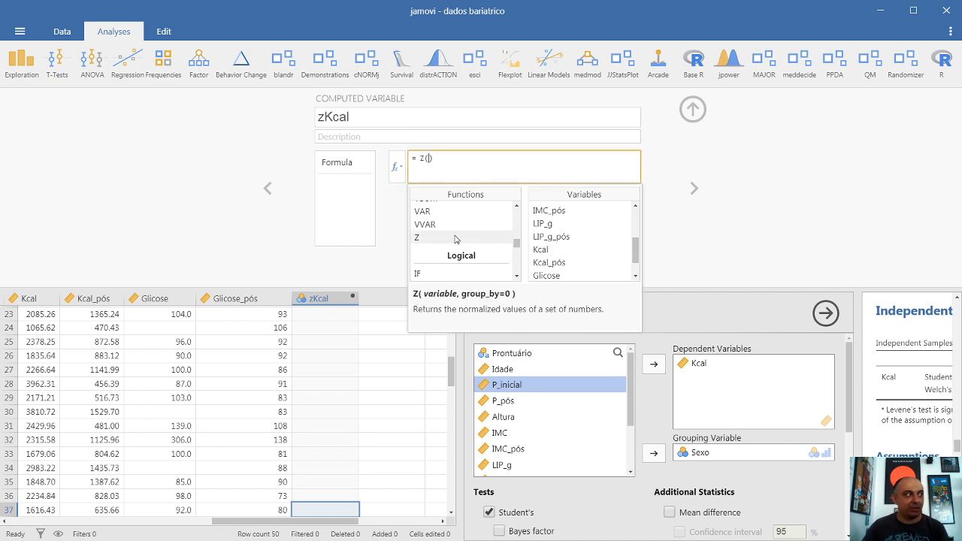
pyautogui.click(573, 250)
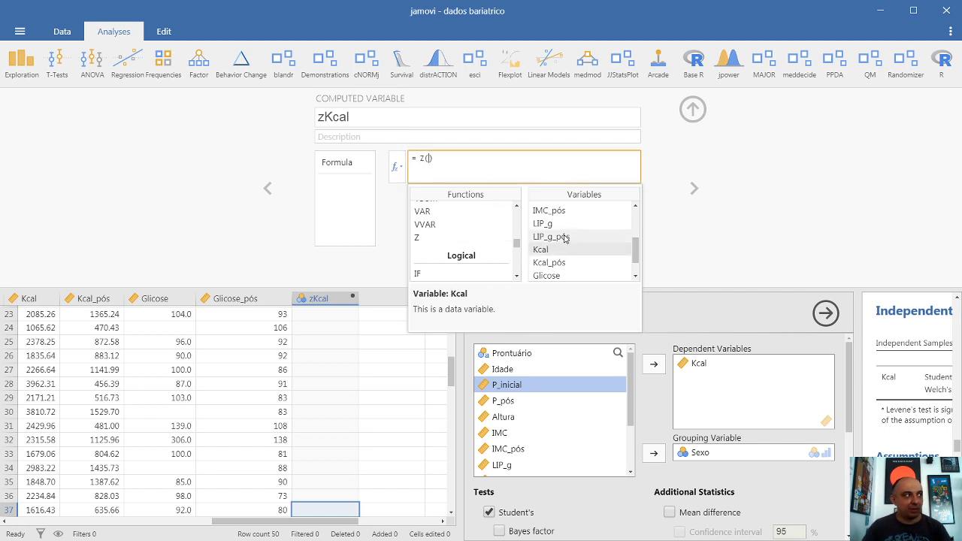
pyautogui.doubleClick(563, 250)
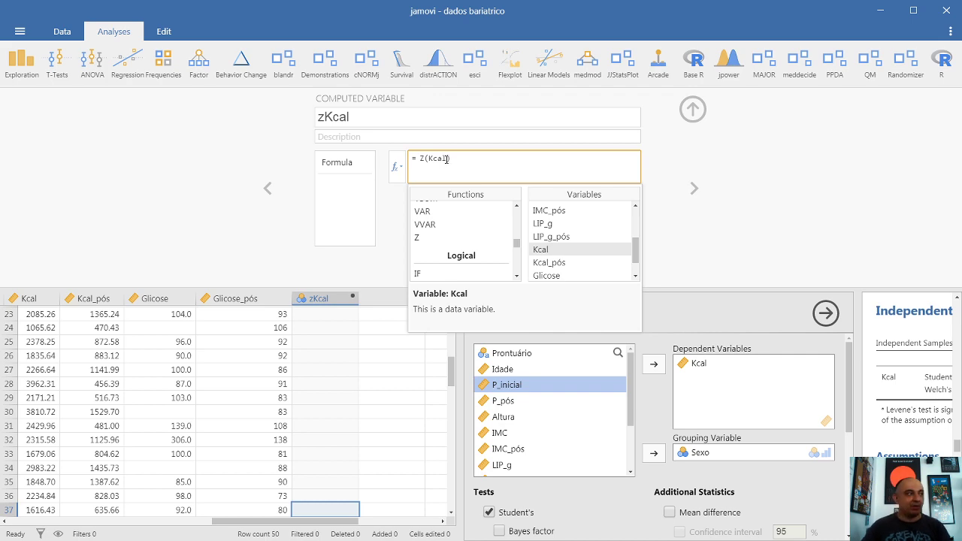
pyautogui.click(694, 113)
pyautogui.click(694, 111)
# Check the computed zKcal values from the first row of the data sheet
pyautogui.click(356, 197)
pyautogui.scroll(6, 356, 194)
pyautogui.scroll(2, 355, 193)
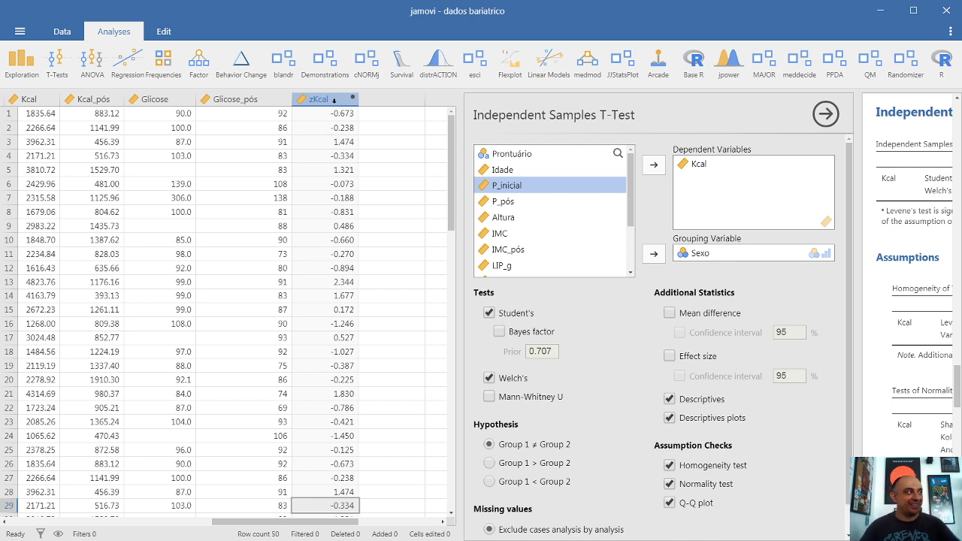
pyautogui.click(322, 116)
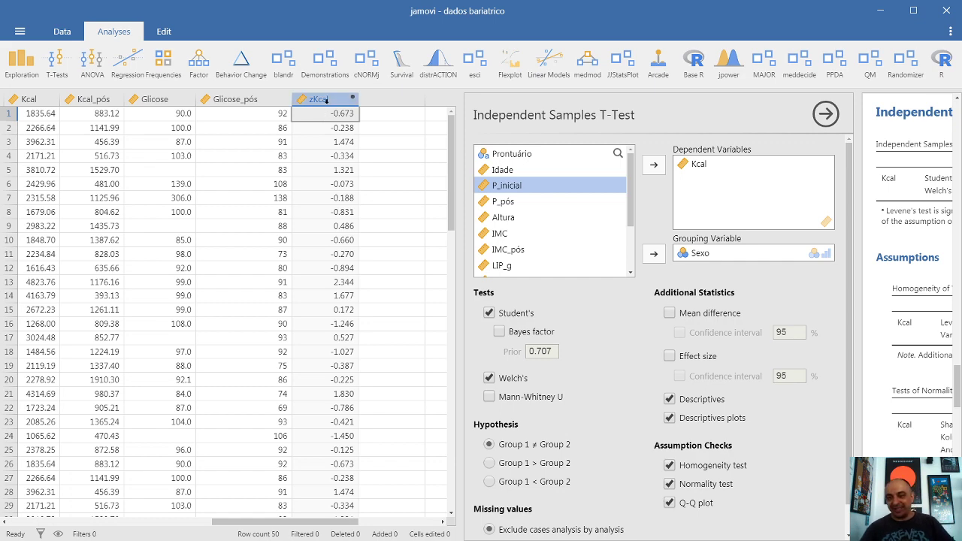
# Widen the results area and replace Kcal with zKcal as the dependent variable of the independent samples t-test
pyautogui.moveTo(460, 180); pyautogui.dragTo(184, 175)
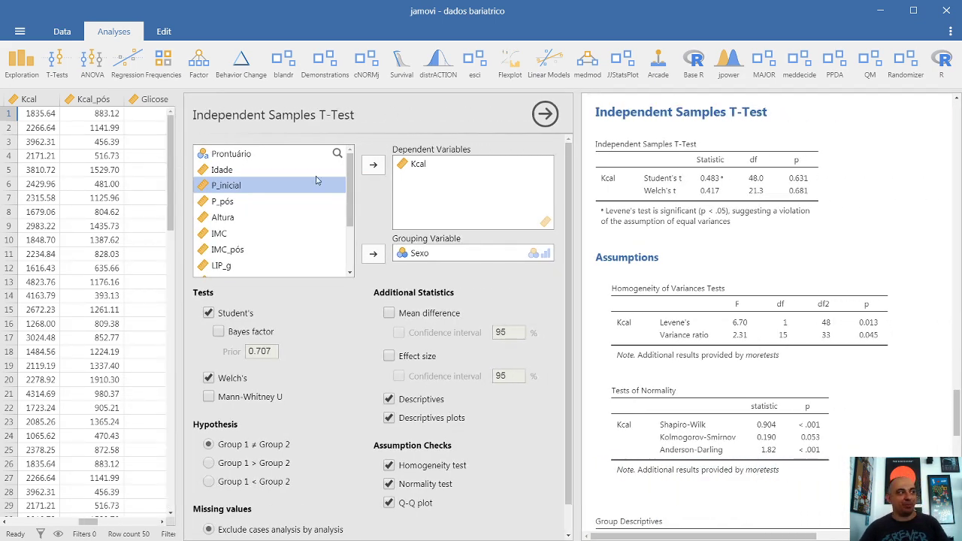
pyautogui.click(419, 164)
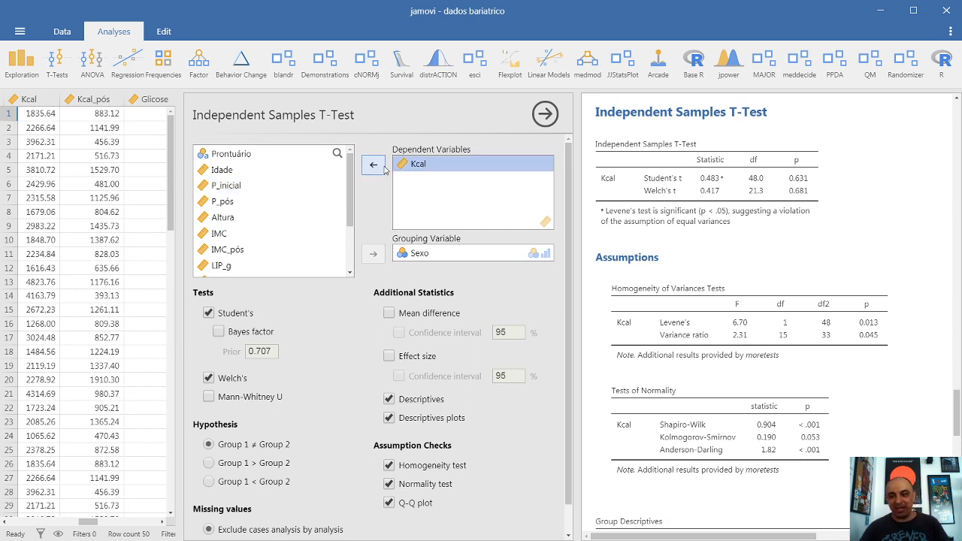
pyautogui.click(374, 164)
pyautogui.moveTo(352, 181); pyautogui.dragTo(350, 284)
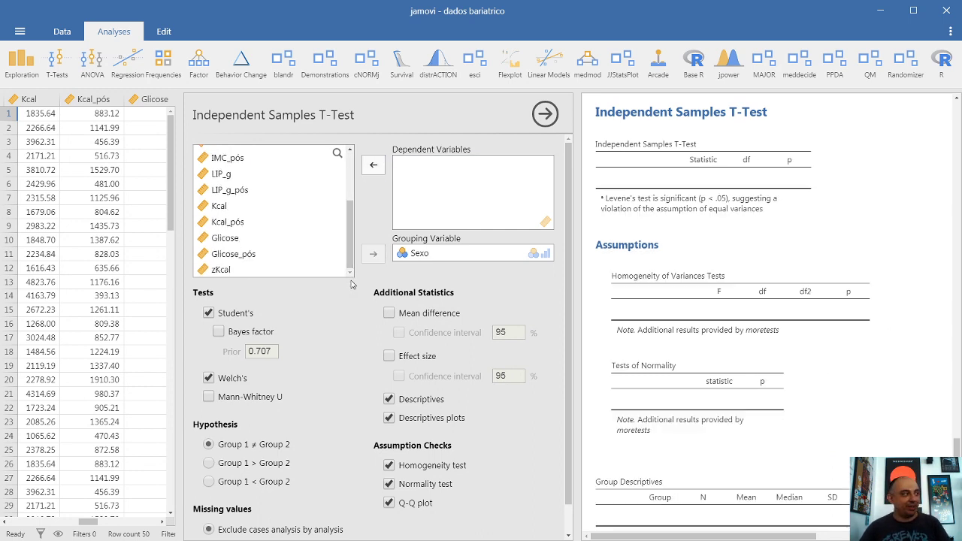
pyautogui.click(251, 272)
pyautogui.click(373, 165)
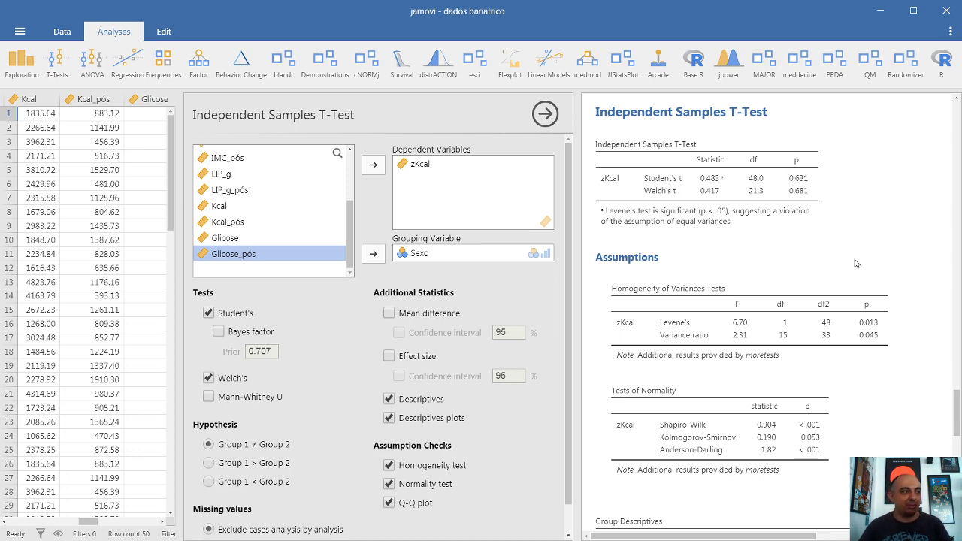
# Review the zKcal t-test results, homogeneity and normality tests, group descriptives, and the mean and Q-Q plots
pyautogui.scroll(-5, 857, 295)
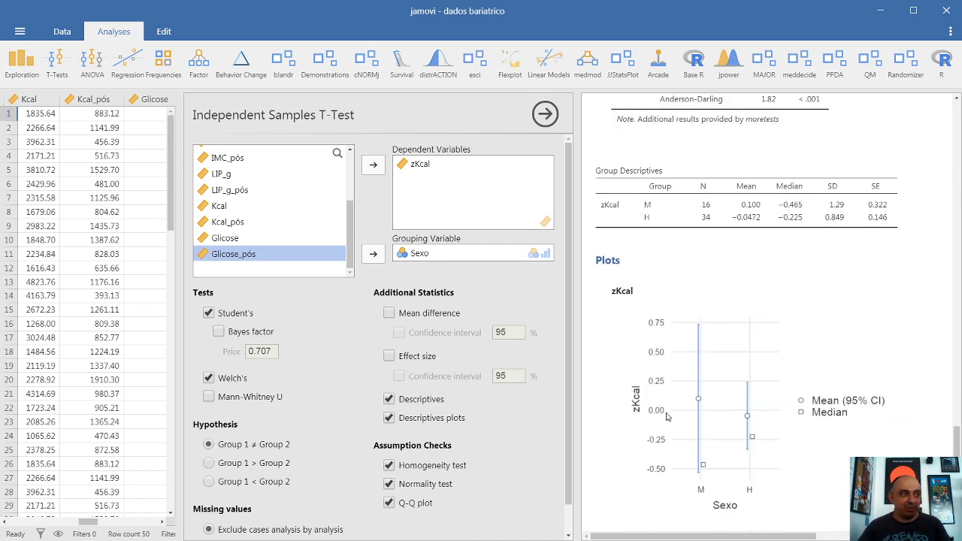
pyautogui.scroll(5, 821, 340)
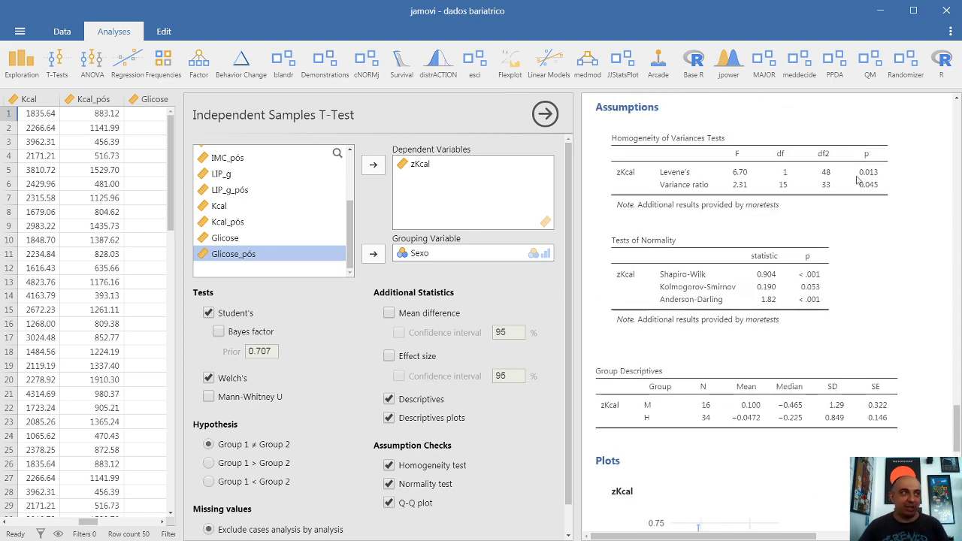
pyautogui.scroll(-5, 855, 192)
pyautogui.scroll(-4, 848, 254)
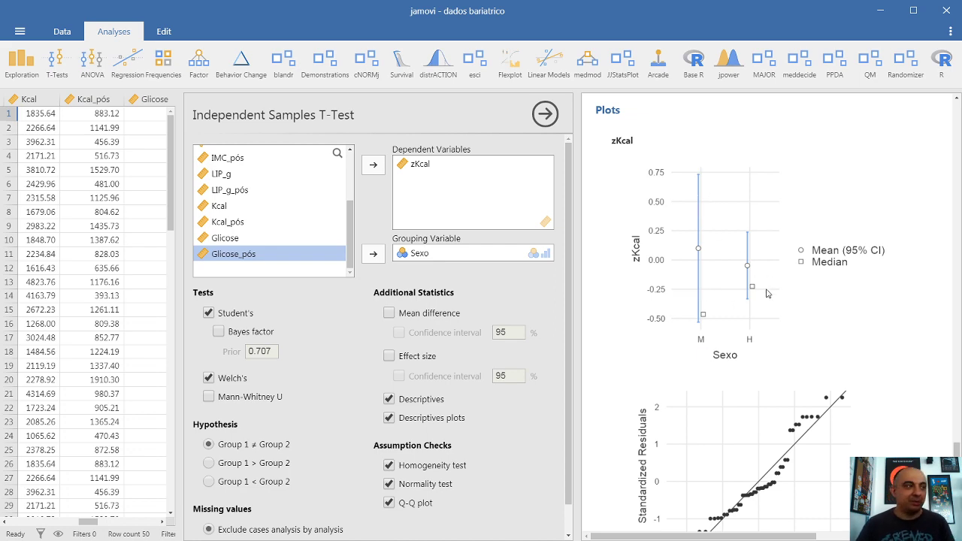
pyautogui.scroll(15, 766, 293)
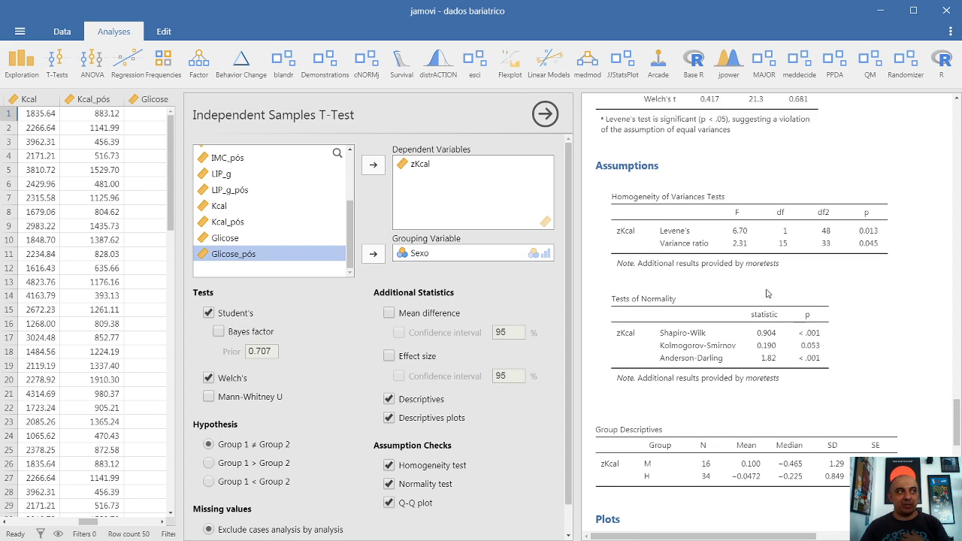
pyautogui.scroll(1, 766, 293)
pyautogui.scroll(-3, 767, 293)
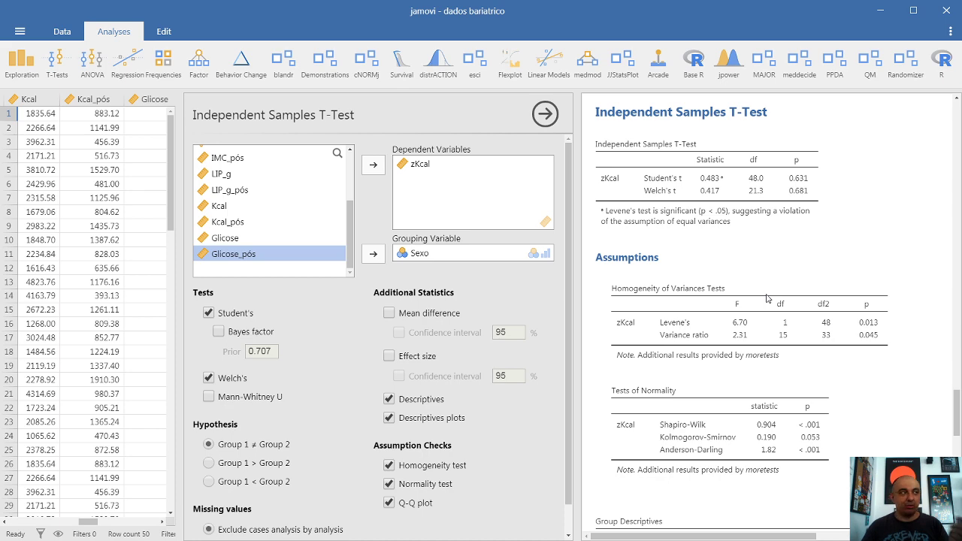
pyautogui.scroll(-5, 766, 298)
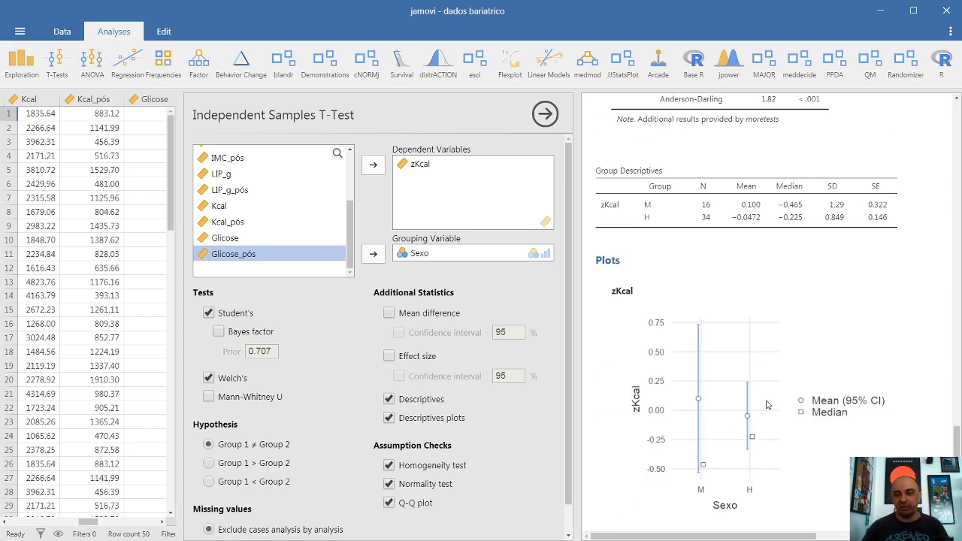
# Switch to SketchBook, erase the handwritten requirements notes below the exercise list and write the label "g)" there
pyautogui.click(877, 7)
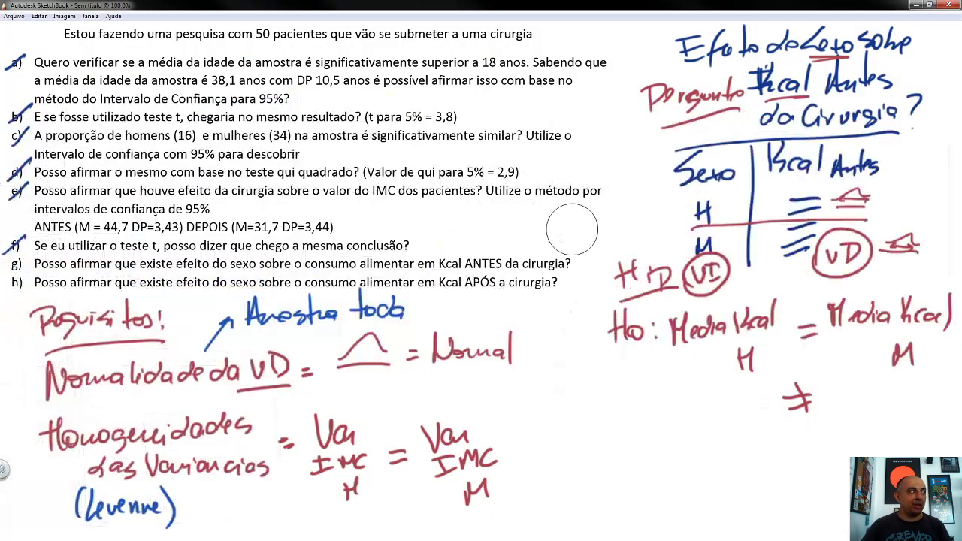
pyautogui.moveTo(113, 316)
pyautogui.mouseDown()
pyautogui.moveTo(55, 315)
pyautogui.moveTo(52, 353)
pyautogui.moveTo(109, 324)
pyautogui.moveTo(151, 342)
pyautogui.moveTo(98, 380)
pyautogui.moveTo(53, 447)
pyautogui.moveTo(182, 435)
pyautogui.moveTo(94, 511)
pyautogui.moveTo(78, 498)
pyautogui.moveTo(233, 465)
pyautogui.moveTo(176, 472)
pyautogui.moveTo(146, 372)
pyautogui.moveTo(259, 308)
pyautogui.moveTo(405, 309)
pyautogui.moveTo(263, 372)
pyautogui.moveTo(458, 349)
pyautogui.moveTo(441, 409)
pyautogui.moveTo(270, 465)
pyautogui.moveTo(398, 451)
pyautogui.moveTo(481, 488)
pyautogui.moveTo(524, 477)
pyautogui.moveTo(30, 395)
pyautogui.moveTo(47, 328)
pyautogui.moveTo(34, 314)
pyautogui.moveTo(45, 373)
pyautogui.mouseUp()
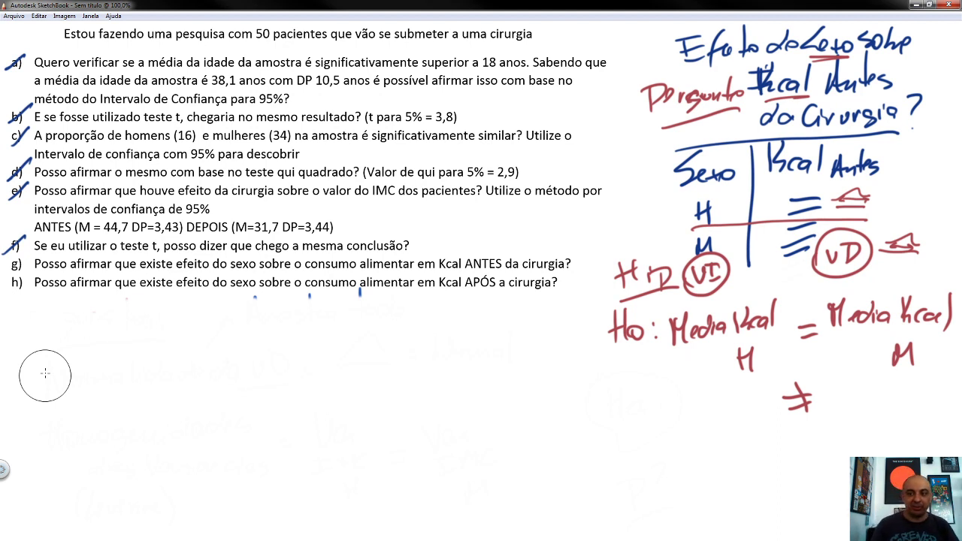
pyautogui.moveTo(35, 323)
pyautogui.mouseDown()
pyautogui.moveTo(18, 346)
pyautogui.moveTo(48, 345)
pyautogui.mouseUp()
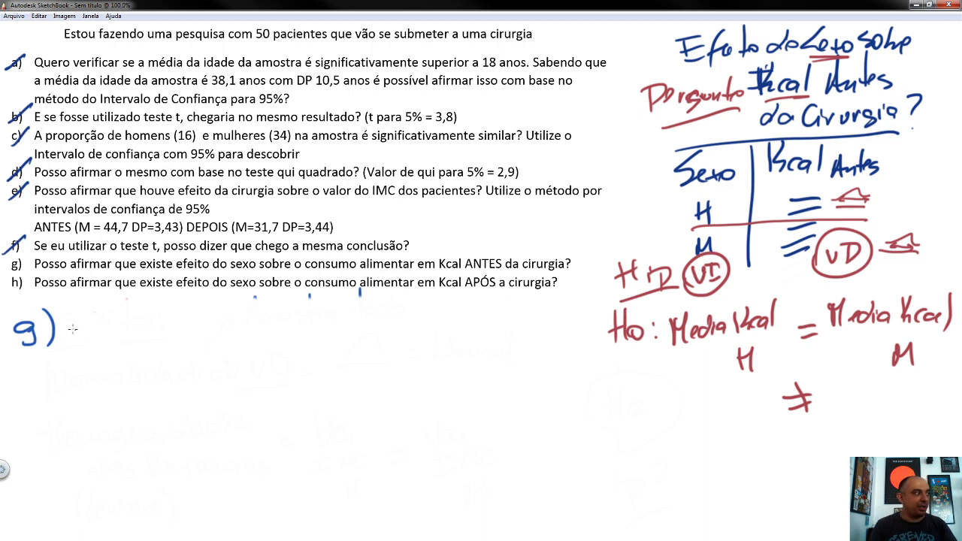
# Handwrite answer g: "Podemos afirmar que não existe ≠ entre H e M no consumo alimentar em Kcal Antes da cirurgia", underlining "não" and "Antes"
pyautogui.moveTo(81, 315)
pyautogui.mouseDown()
pyautogui.moveTo(94, 331)
pyautogui.moveTo(265, 328)
pyautogui.moveTo(308, 347)
pyautogui.moveTo(335, 327)
pyautogui.moveTo(361, 337)
pyautogui.moveTo(399, 316)
pyautogui.moveTo(424, 330)
pyautogui.moveTo(459, 321)
pyautogui.moveTo(522, 333)
pyautogui.moveTo(508, 345)
pyautogui.mouseUp()
pyautogui.moveTo(43, 374)
pyautogui.mouseDown()
pyautogui.moveTo(88, 358)
pyautogui.moveTo(97, 371)
pyautogui.moveTo(126, 385)
pyautogui.mouseUp()
pyautogui.moveTo(123, 372); pyautogui.dragTo(141, 368)
pyautogui.moveTo(145, 351)
pyautogui.mouseDown()
pyautogui.moveTo(152, 378)
pyautogui.moveTo(179, 376)
pyautogui.mouseUp()
pyautogui.moveTo(189, 383)
pyautogui.mouseDown()
pyautogui.moveTo(197, 357)
pyautogui.moveTo(219, 383)
pyautogui.mouseUp()
pyautogui.moveTo(229, 384)
pyautogui.mouseDown()
pyautogui.moveTo(236, 370)
pyautogui.moveTo(251, 383)
pyautogui.mouseUp()
pyautogui.moveTo(252, 374)
pyautogui.mouseDown()
pyautogui.moveTo(319, 370)
pyautogui.moveTo(327, 384)
pyautogui.moveTo(348, 369)
pyautogui.moveTo(479, 375)
pyautogui.moveTo(533, 371)
pyautogui.moveTo(545, 357)
pyautogui.moveTo(576, 367)
pyautogui.mouseUp()
pyautogui.moveTo(46, 396)
pyautogui.mouseDown()
pyautogui.moveTo(57, 420)
pyautogui.moveTo(83, 415)
pyautogui.moveTo(99, 430)
pyautogui.moveTo(136, 396)
pyautogui.moveTo(164, 417)
pyautogui.moveTo(172, 399)
pyautogui.moveTo(197, 425)
pyautogui.mouseUp()
pyautogui.moveTo(130, 438)
pyautogui.mouseDown()
pyautogui.moveTo(207, 433)
pyautogui.moveTo(229, 405)
pyautogui.moveTo(268, 417)
pyautogui.moveTo(285, 407)
pyautogui.moveTo(294, 420)
pyautogui.moveTo(308, 407)
pyautogui.moveTo(342, 408)
pyautogui.moveTo(339, 427)
pyautogui.moveTo(371, 417)
pyautogui.mouseUp()
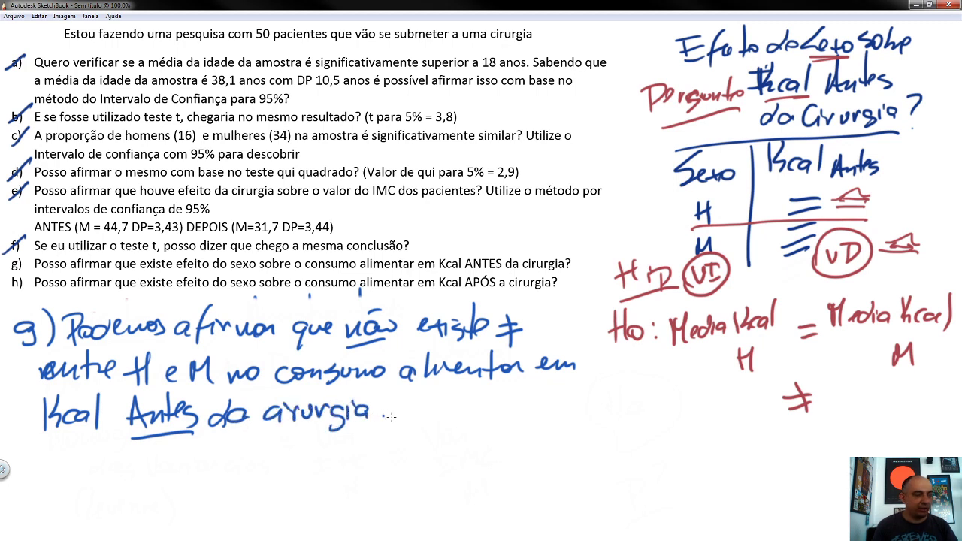
# Handwrite "(t48 = 0,48, p = 0,63" after answer g, consulting the Student's t row in jamovi for the values
pyautogui.moveTo(418, 388)
pyautogui.mouseDown()
pyautogui.moveTo(411, 425)
pyautogui.moveTo(428, 422)
pyautogui.moveTo(434, 406)
pyautogui.moveTo(445, 429)
pyautogui.moveTo(464, 430)
pyautogui.mouseUp()
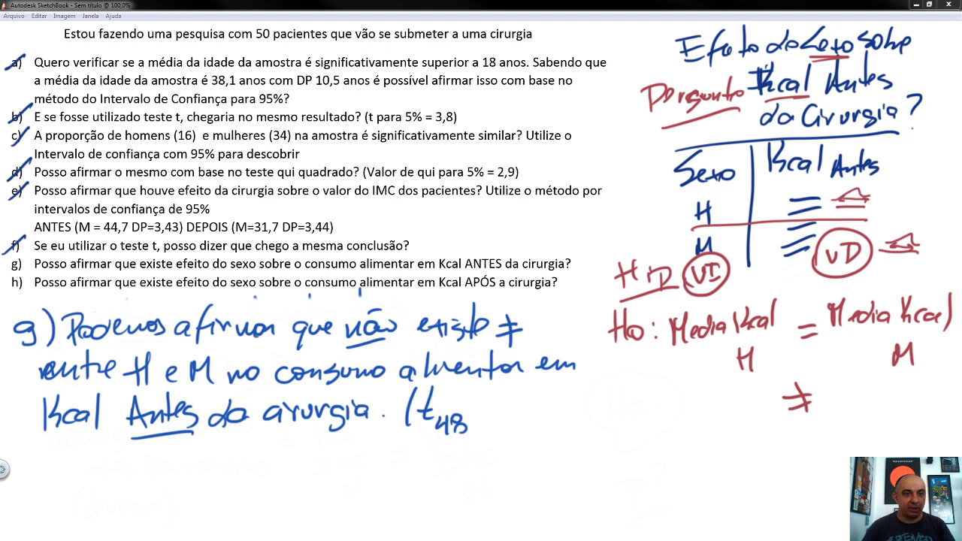
pyautogui.hotkey('alt', 'Tab')
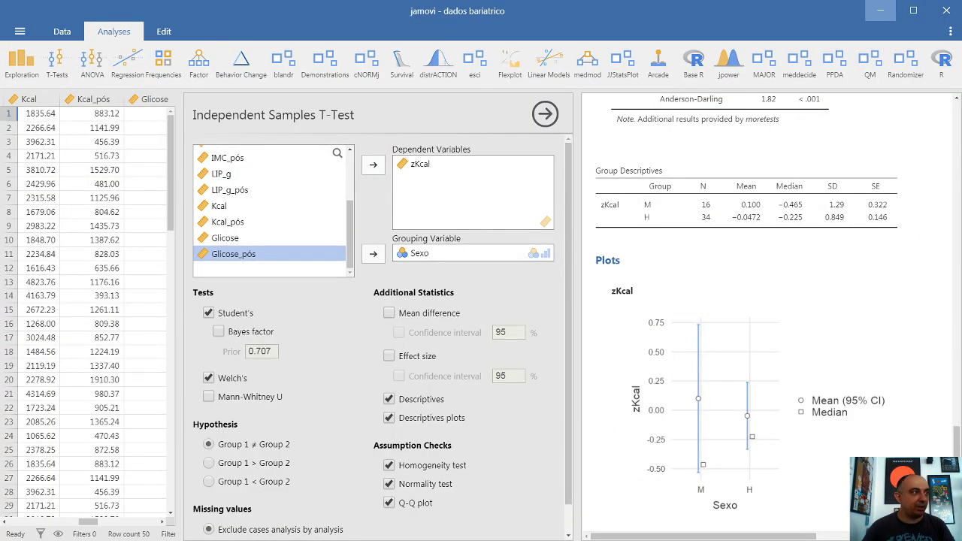
pyautogui.scroll(10, 811, 270)
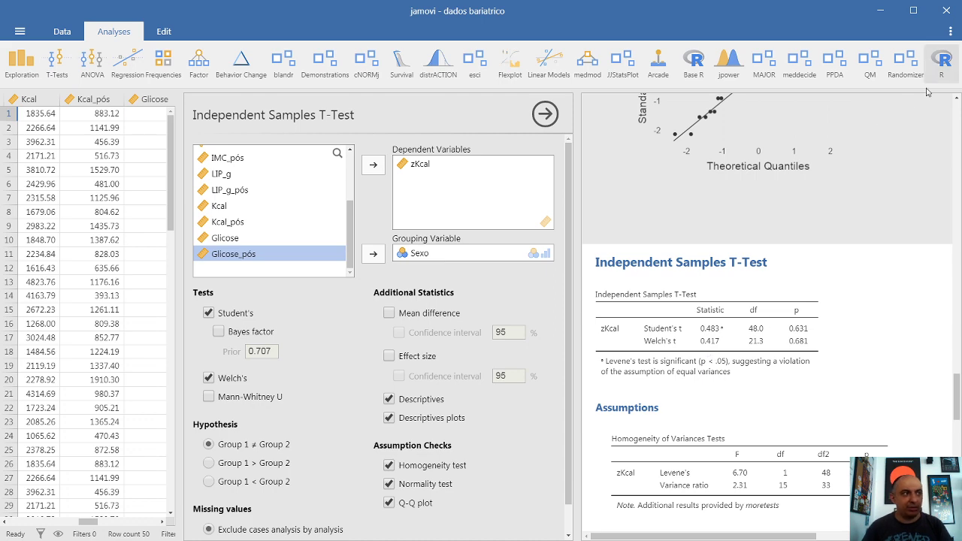
pyautogui.click(880, 10)
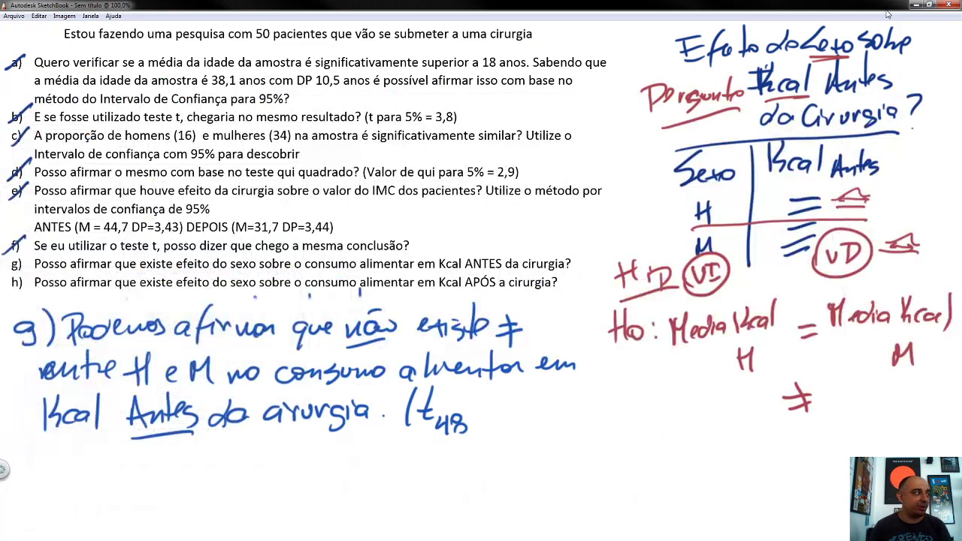
pyautogui.moveTo(472, 404); pyautogui.dragTo(485, 402)
pyautogui.moveTo(474, 411)
pyautogui.mouseDown()
pyautogui.moveTo(514, 393)
pyautogui.moveTo(503, 415)
pyautogui.mouseUp()
pyautogui.moveTo(517, 392); pyautogui.dragTo(522, 414)
pyautogui.moveTo(543, 390)
pyautogui.mouseDown()
pyautogui.moveTo(588, 408)
pyautogui.moveTo(569, 399)
pyautogui.moveTo(571, 406)
pyautogui.moveTo(601, 390)
pyautogui.mouseUp()
pyautogui.moveTo(590, 401)
pyautogui.mouseDown()
pyautogui.moveTo(615, 383)
pyautogui.moveTo(620, 404)
pyautogui.mouseUp()
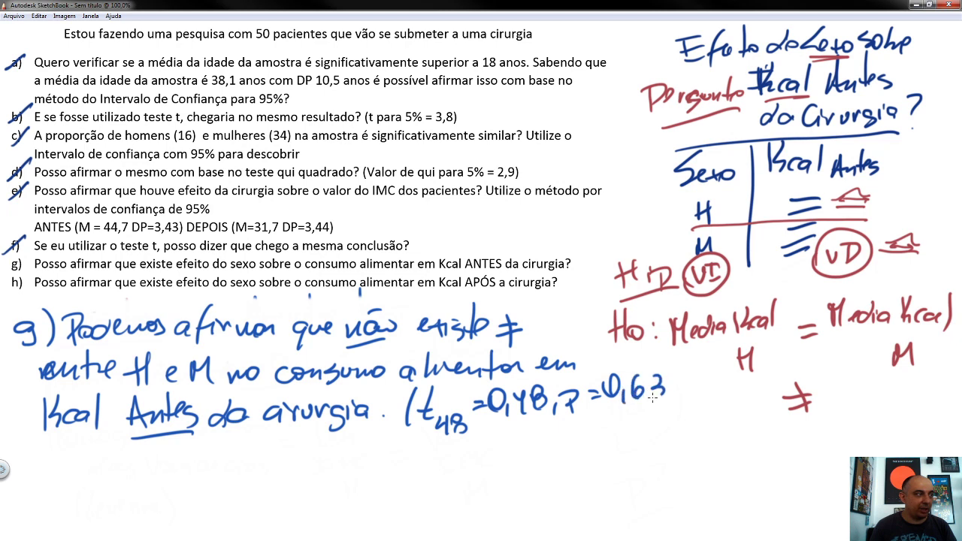